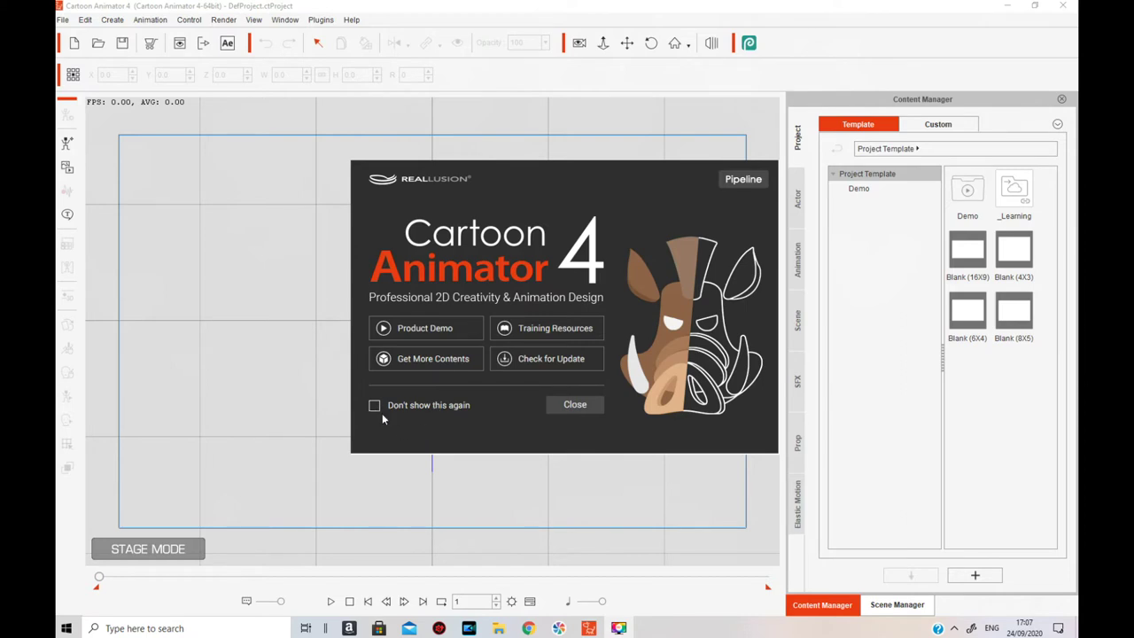
Dismiss the welcome screen and look over the project file commands, including the list of recently opened projects
{"action": "left_click", "coordinate": [575, 404]}
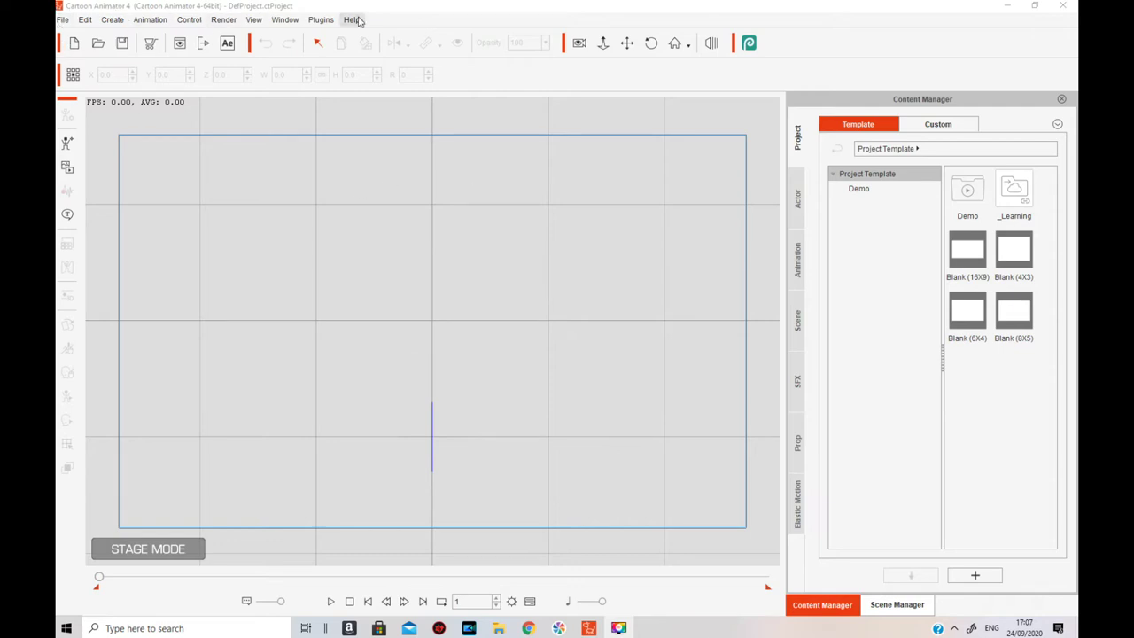
{"action": "left_click", "coordinate": [63, 20]}
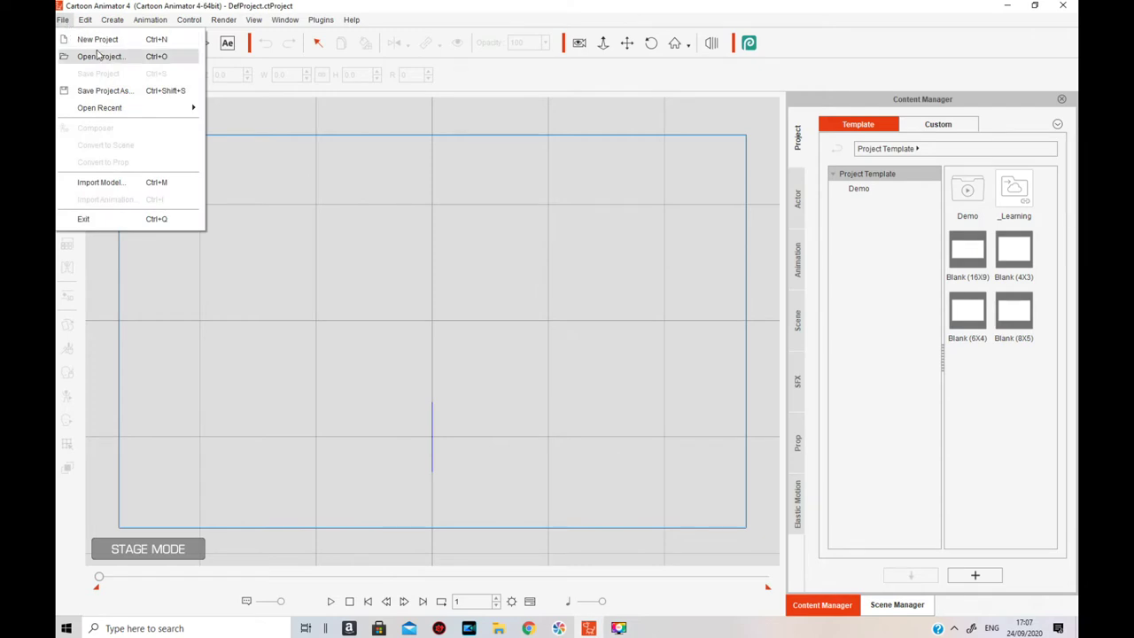
{"action": "mouse_move", "coordinate": [92, 113]}
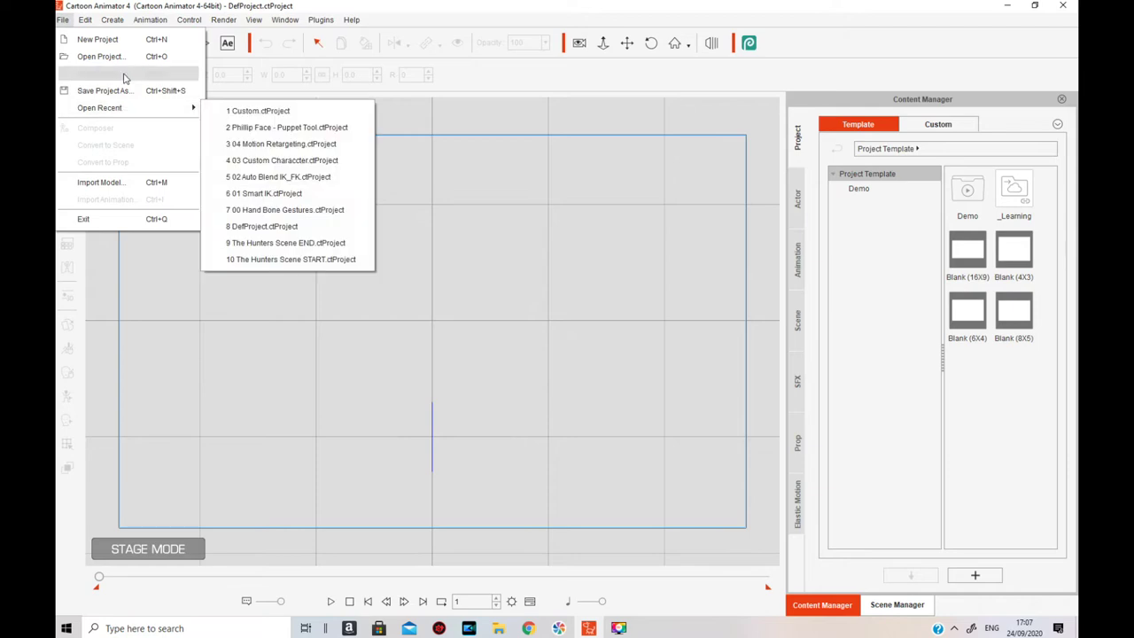
{"action": "mouse_move", "coordinate": [133, 109]}
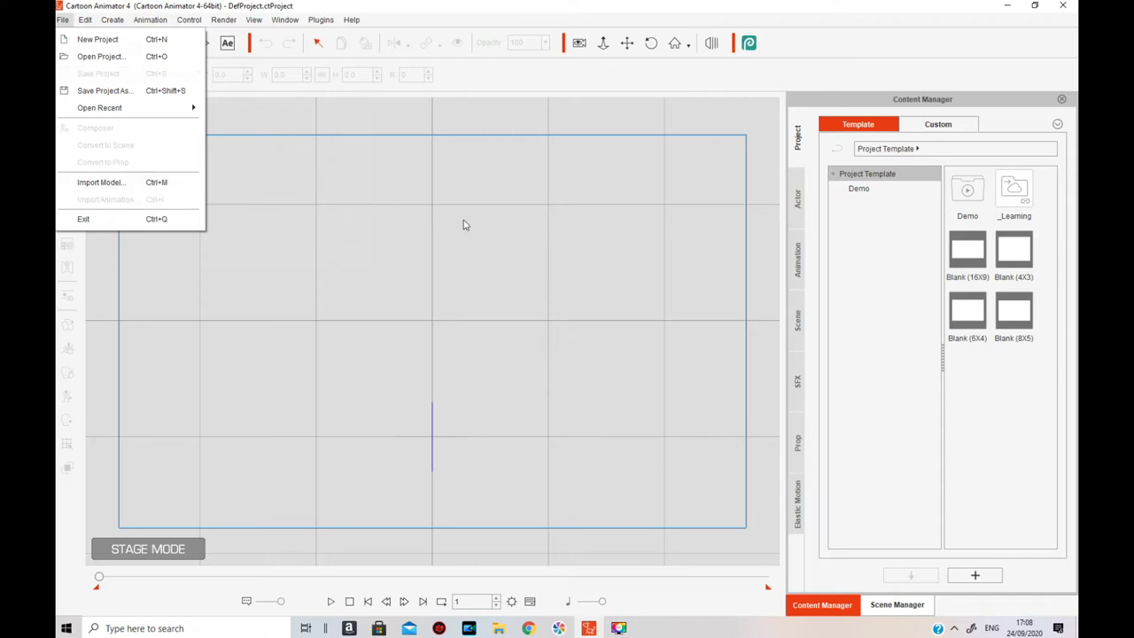
{"action": "left_click", "coordinate": [383, 188]}
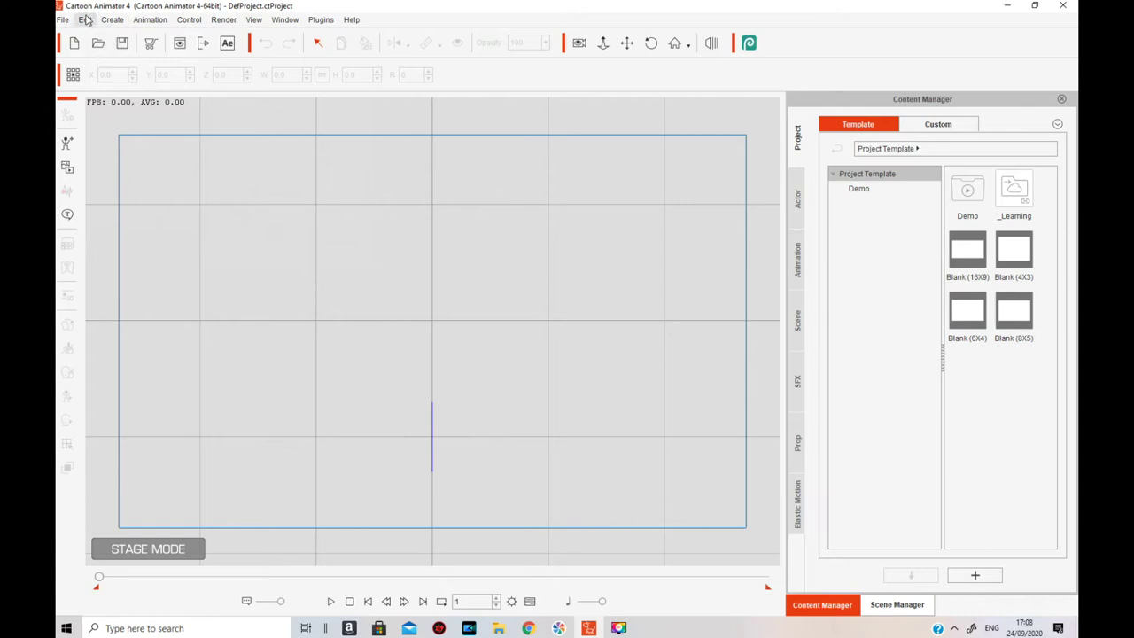
Examine the available editing commands and the Motion Clip options
{"action": "left_click", "coordinate": [86, 20]}
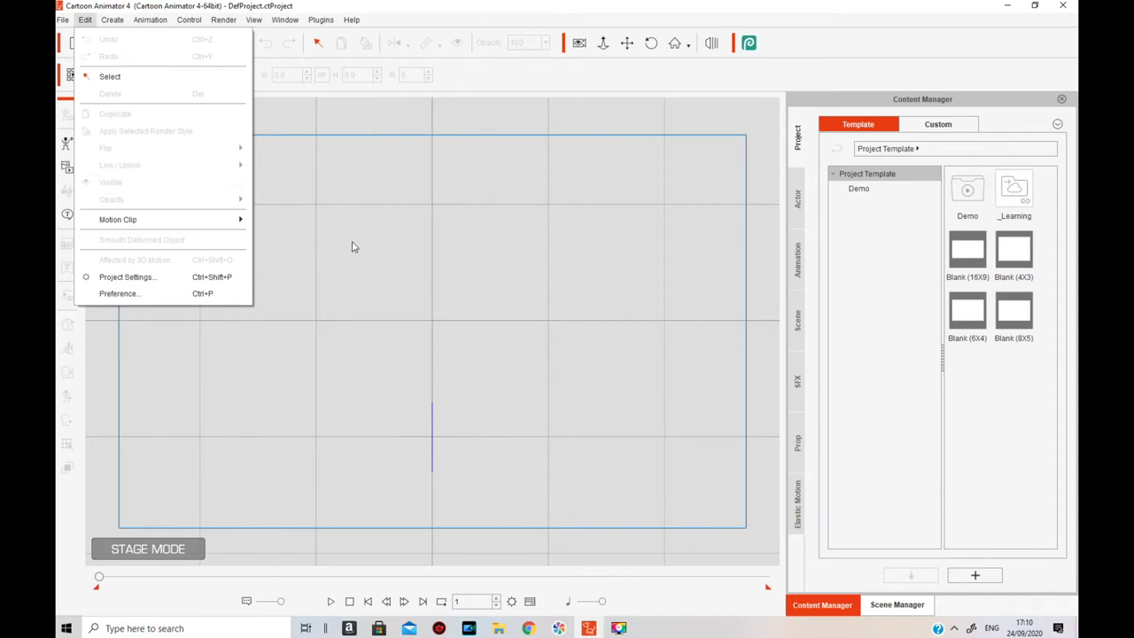
{"action": "mouse_move", "coordinate": [202, 223]}
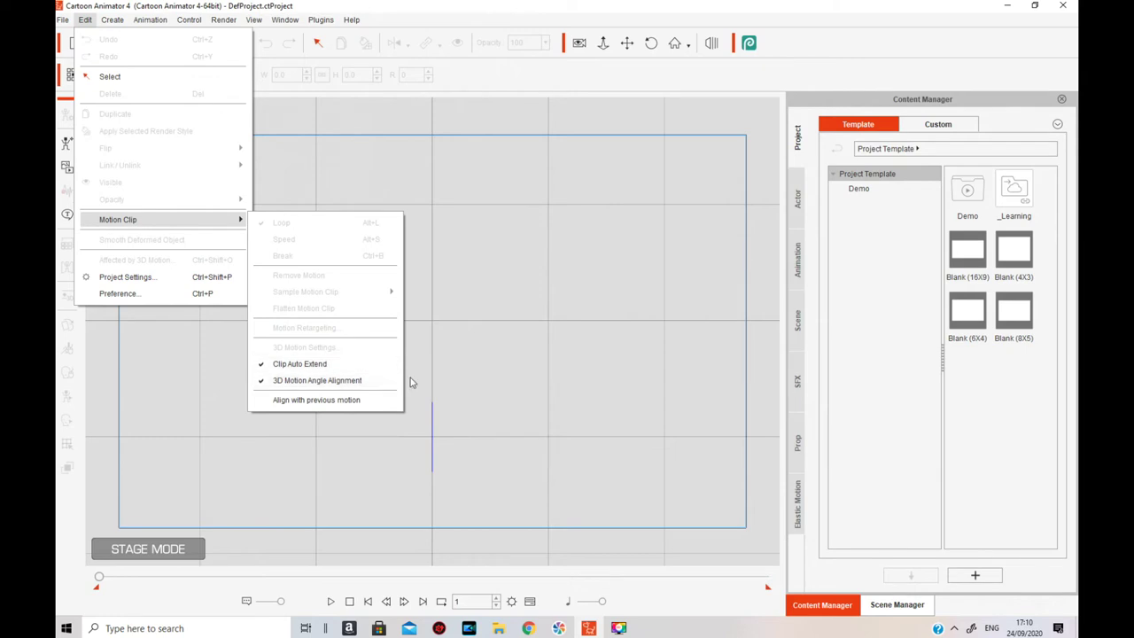
{"action": "left_click", "coordinate": [201, 222]}
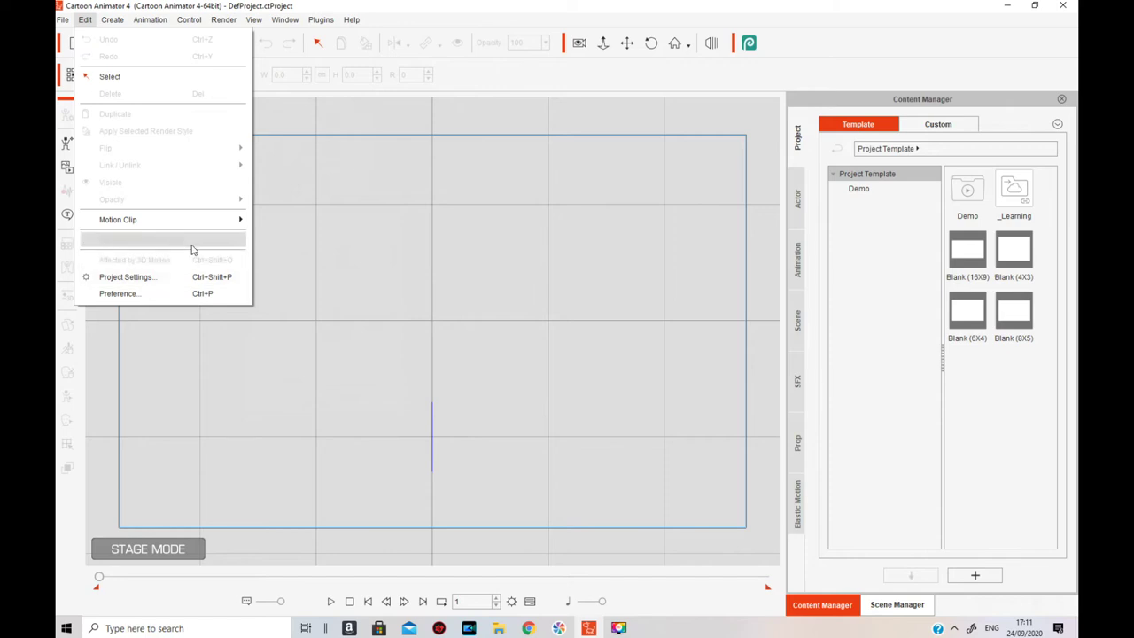
Examine the image editor preferences, switching to the selected external editor and back to Photopea, and accept the settings
{"action": "left_click", "coordinate": [129, 295]}
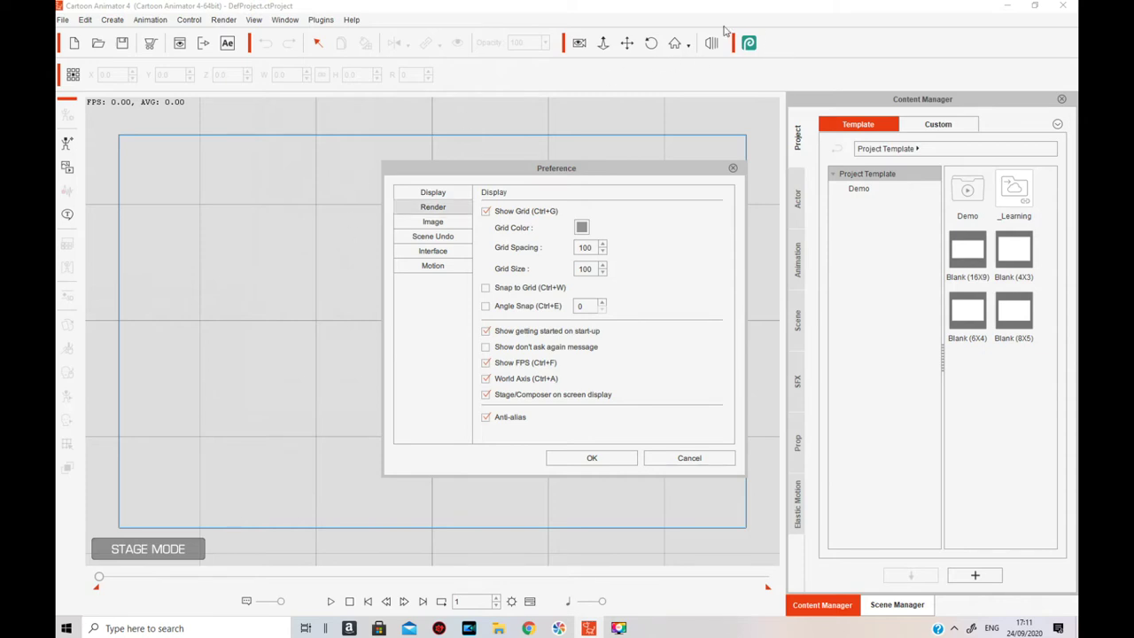
{"action": "left_click", "coordinate": [441, 225]}
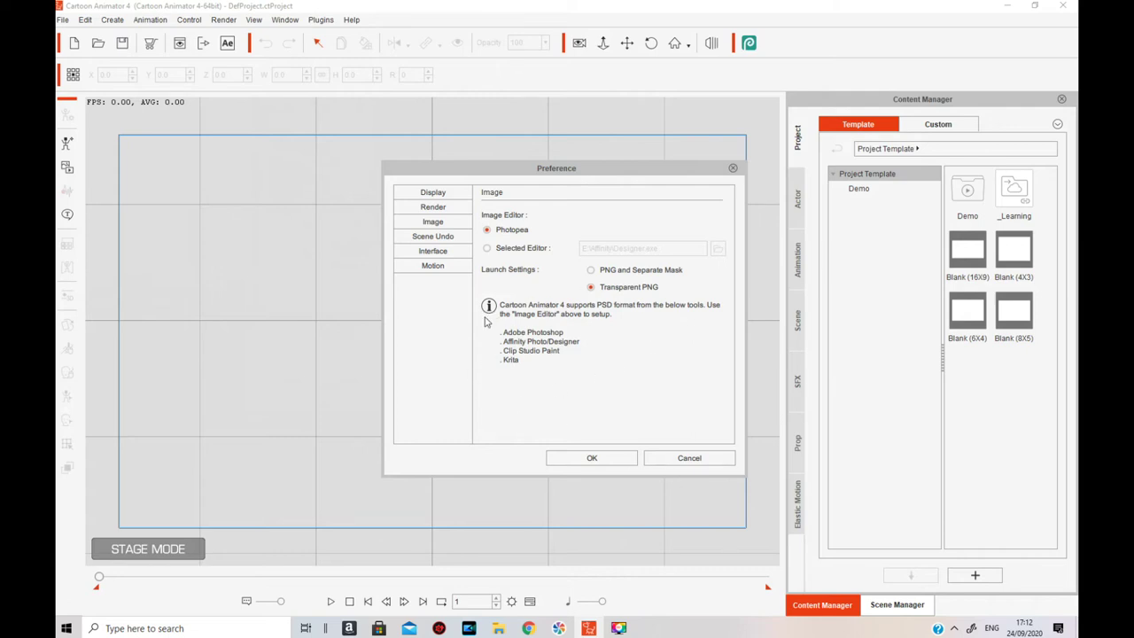
{"action": "left_click", "coordinate": [593, 460]}
{"action": "left_click", "coordinate": [487, 248]}
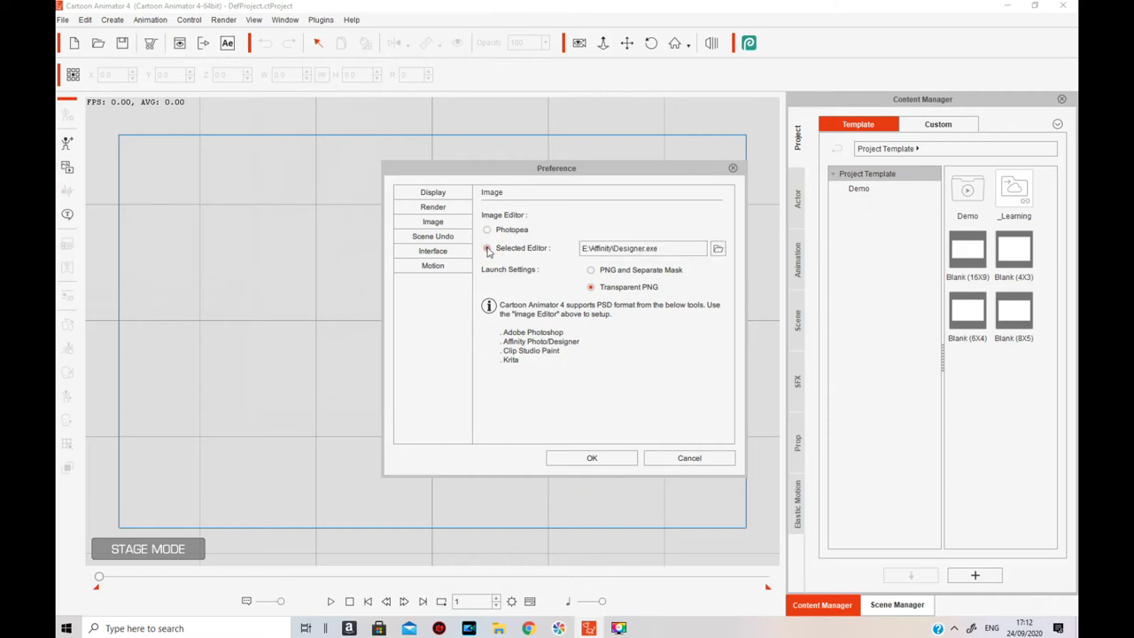
{"action": "left_click", "coordinate": [487, 230]}
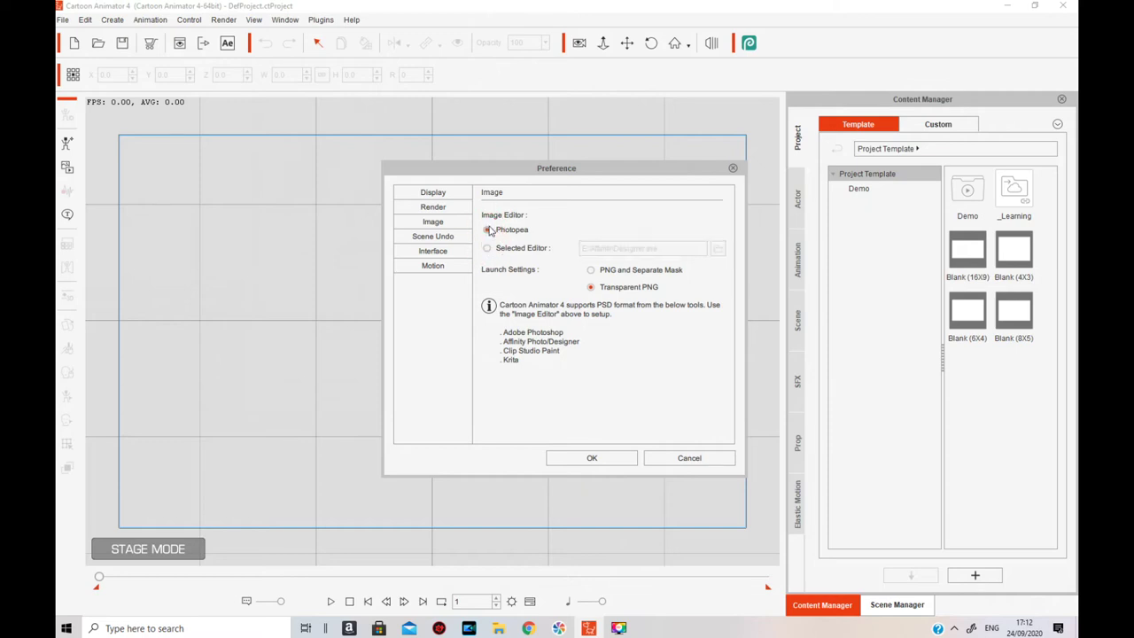
{"action": "left_click", "coordinate": [591, 457]}
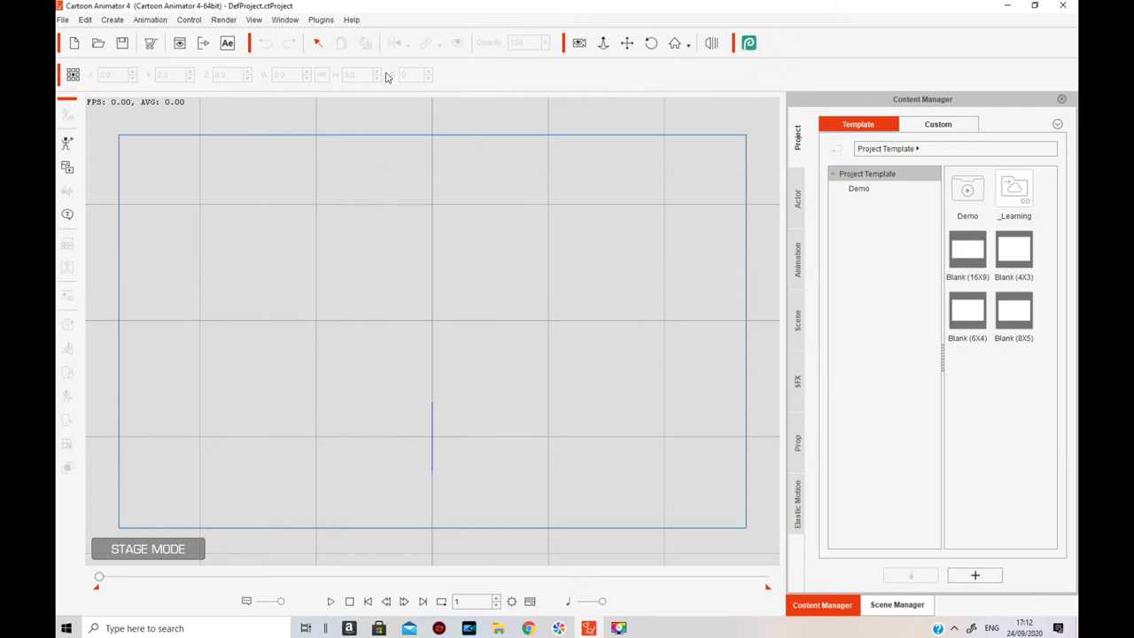
Examine the commands for creating characters, media, sound and scripts, and for launching the PSD editor
{"action": "left_click", "coordinate": [111, 20]}
{"action": "left_click", "coordinate": [111, 20]}
{"action": "left_click", "coordinate": [112, 21]}
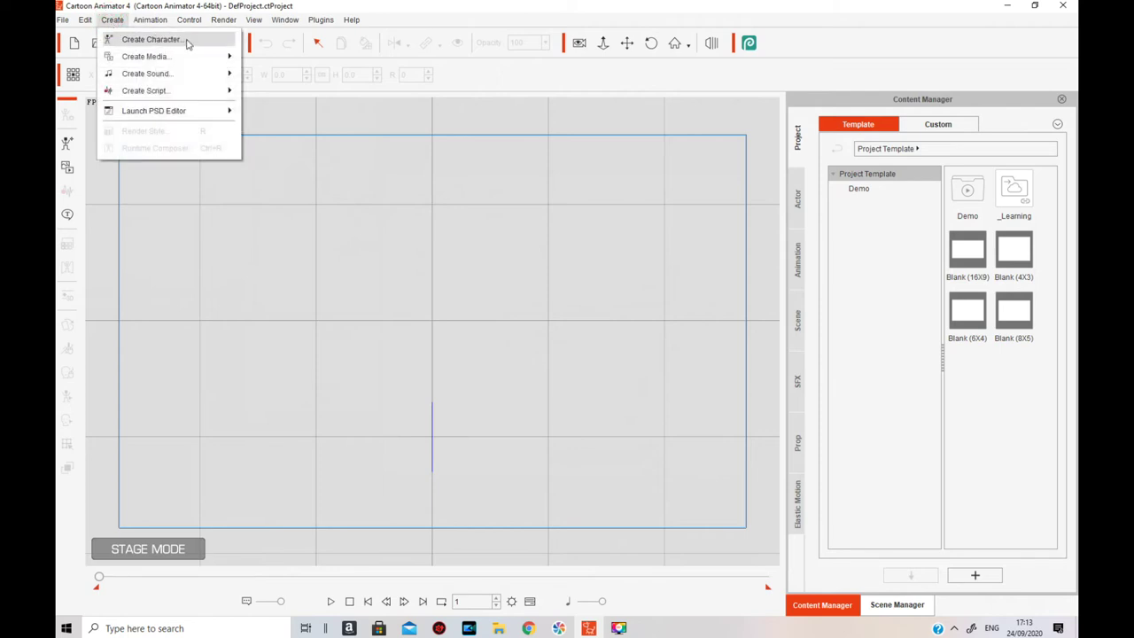
{"action": "mouse_move", "coordinate": [165, 59]}
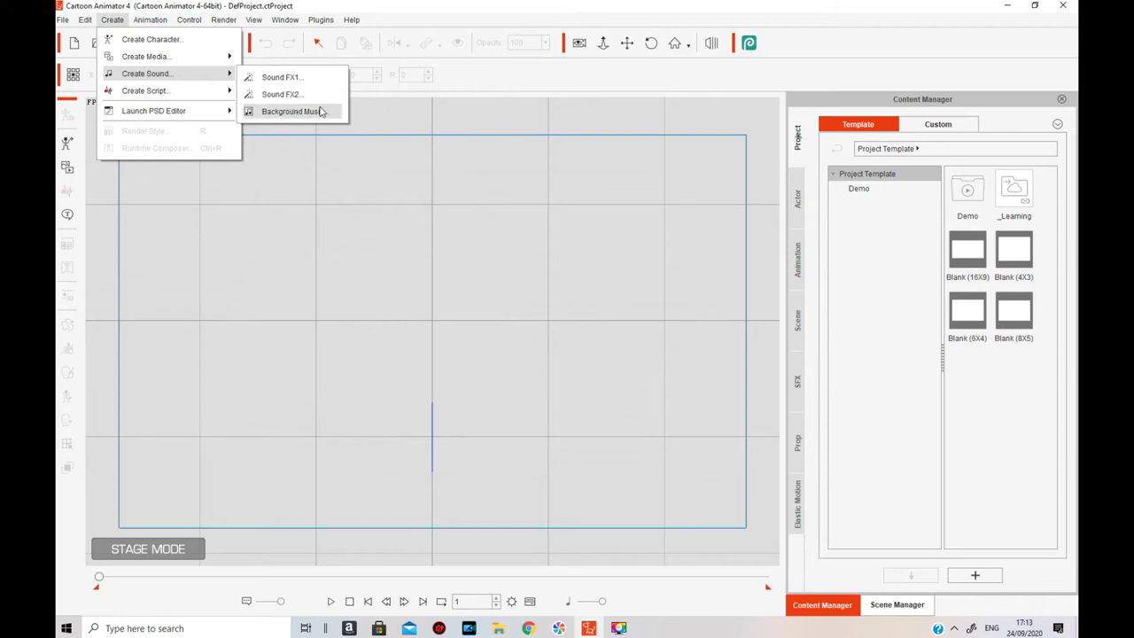
{"action": "mouse_move", "coordinate": [221, 94]}
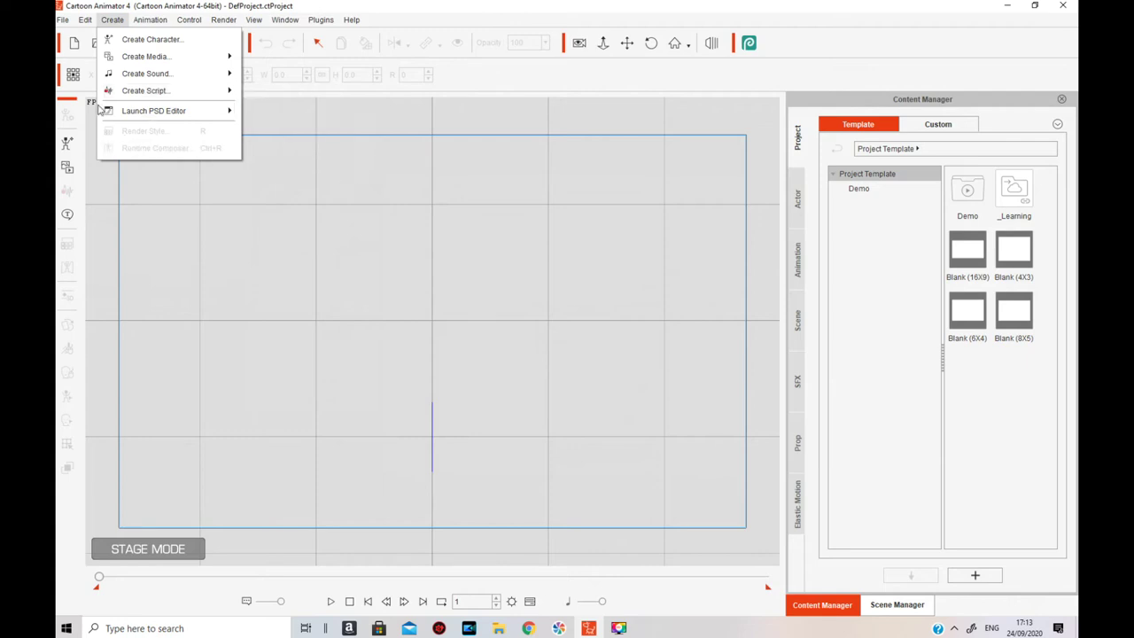
{"action": "mouse_move", "coordinate": [174, 120]}
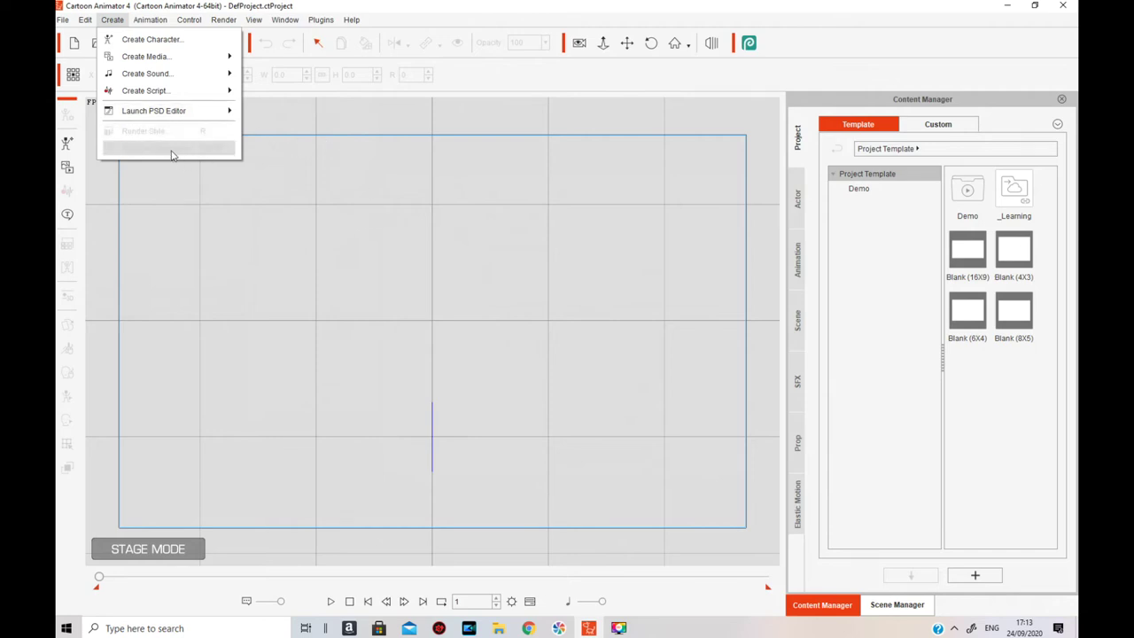
{"action": "left_click", "coordinate": [262, 186]}
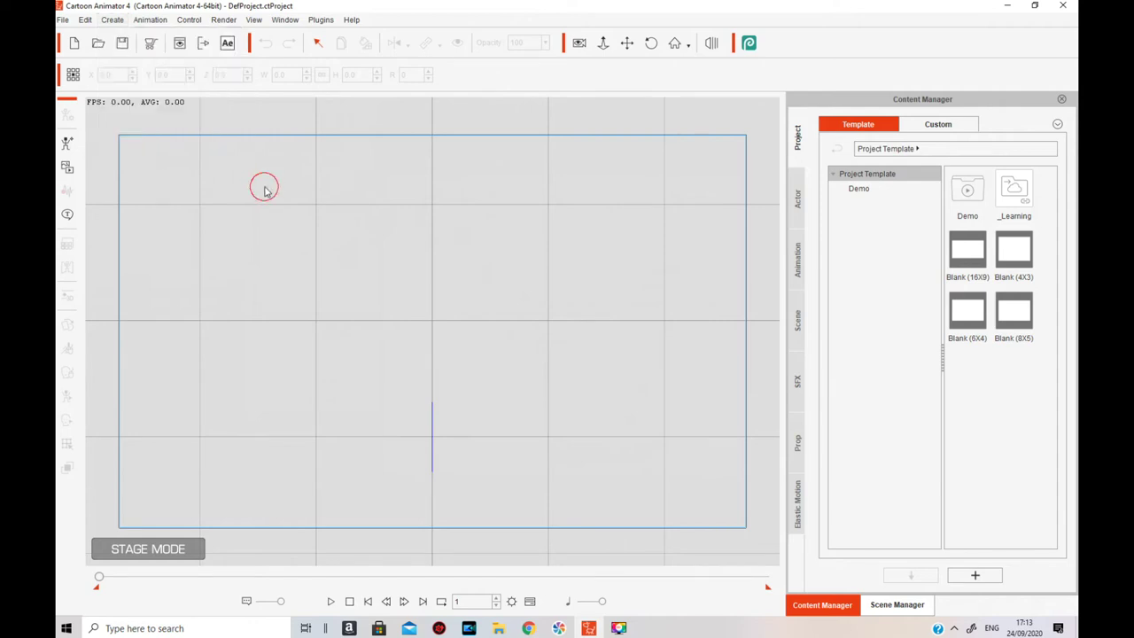
Examine the animation commands with their motion alignment options, and the playback and camera control commands
{"action": "left_click", "coordinate": [150, 19]}
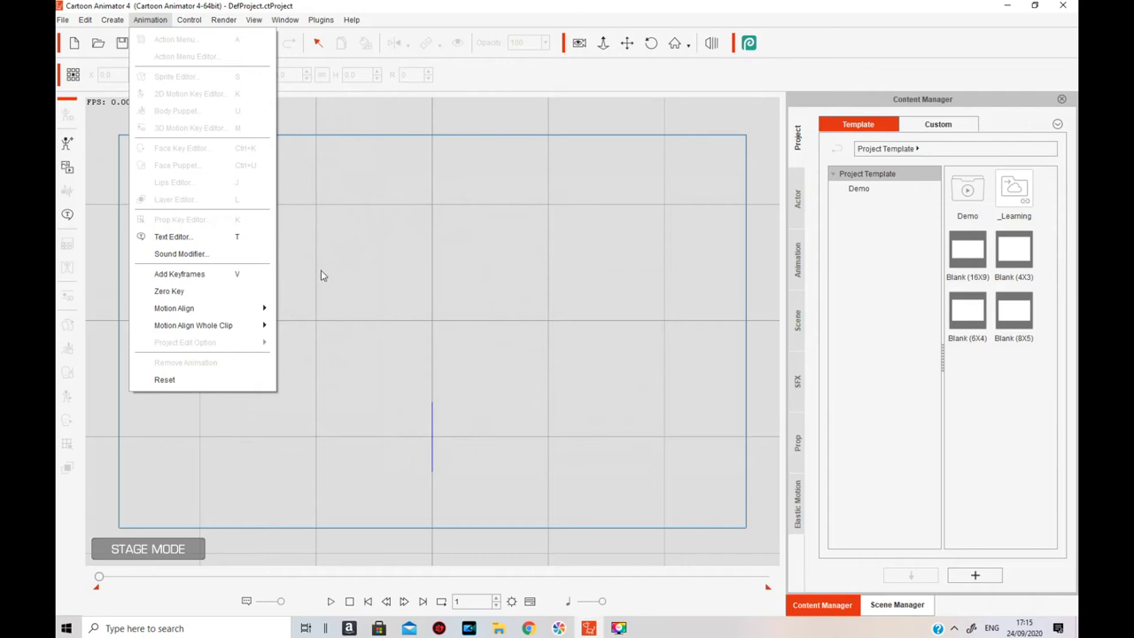
{"action": "mouse_move", "coordinate": [241, 312]}
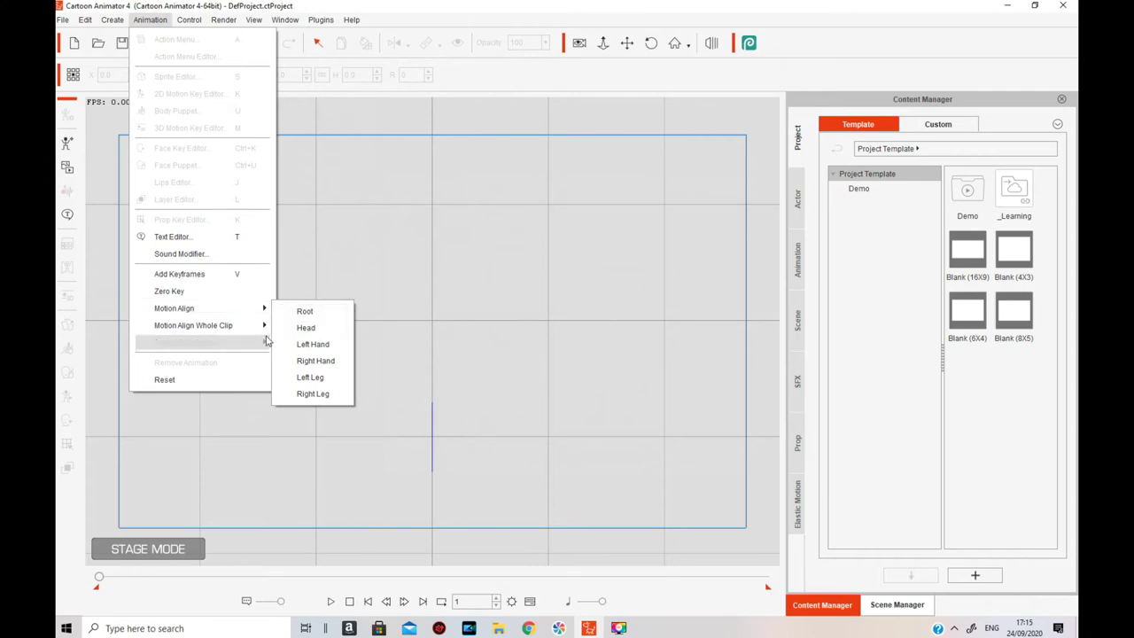
{"action": "mouse_move", "coordinate": [255, 332]}
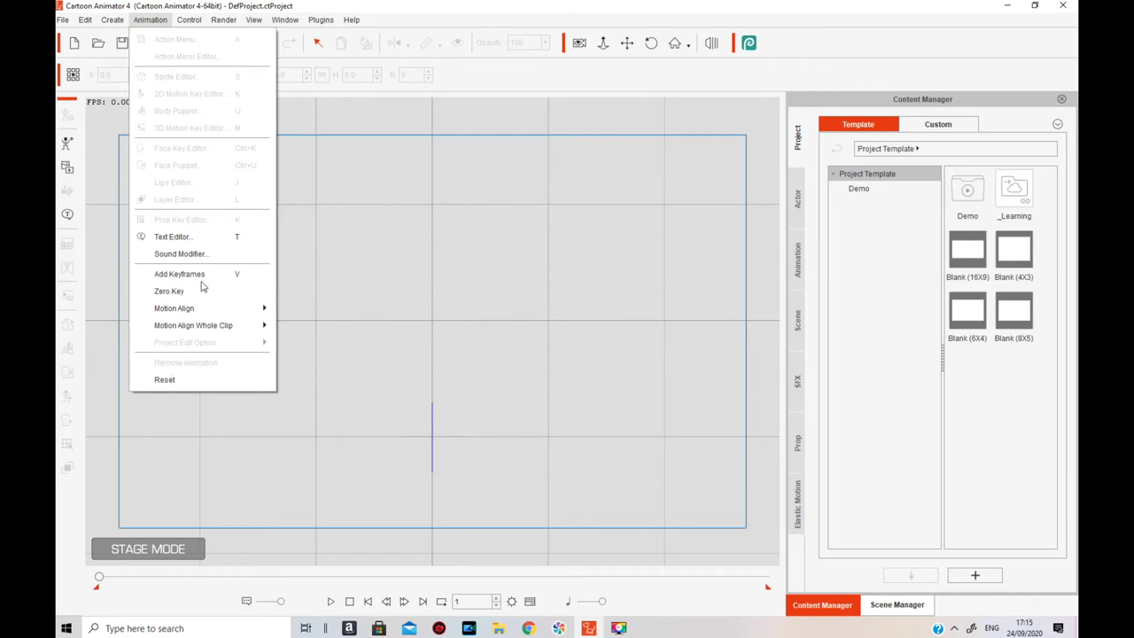
{"action": "mouse_move", "coordinate": [257, 18]}
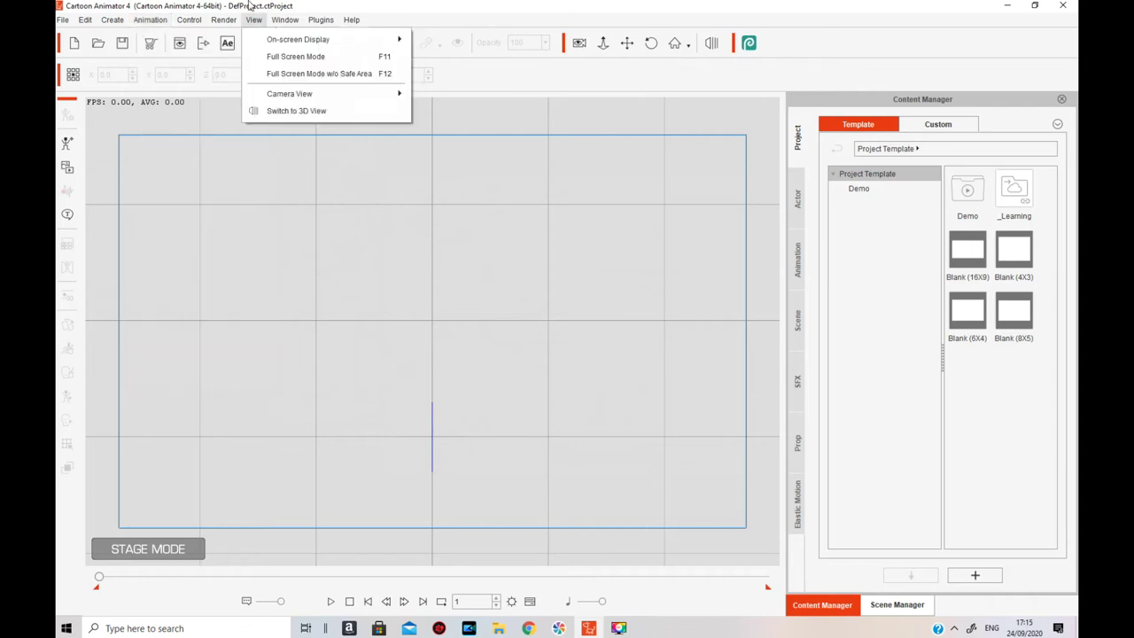
{"action": "mouse_move", "coordinate": [187, 21]}
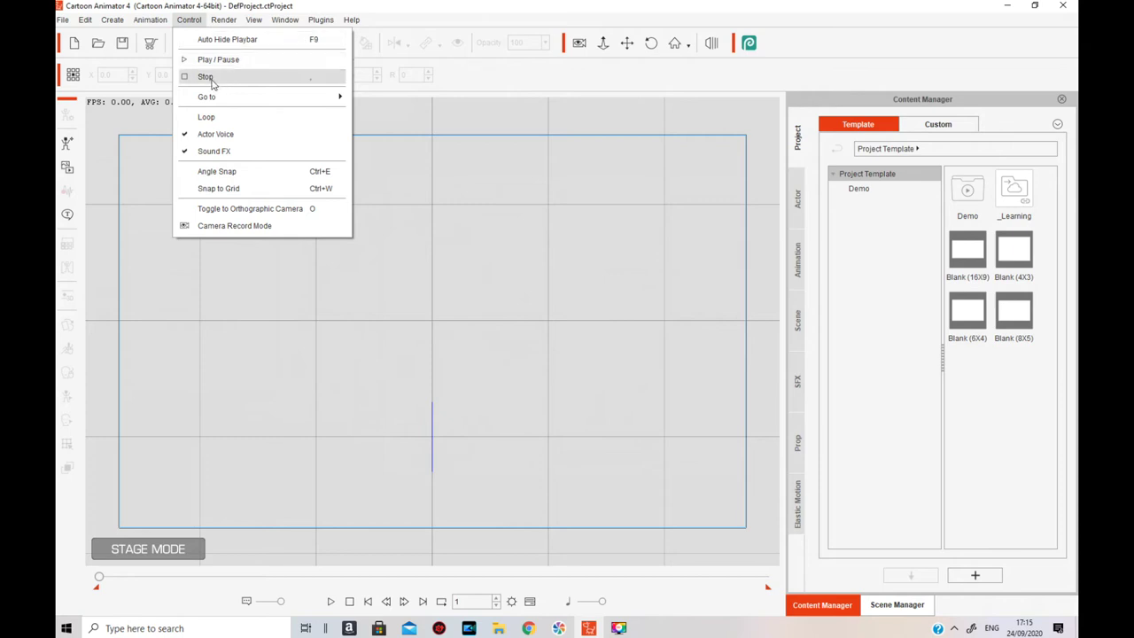
{"action": "mouse_move", "coordinate": [251, 100]}
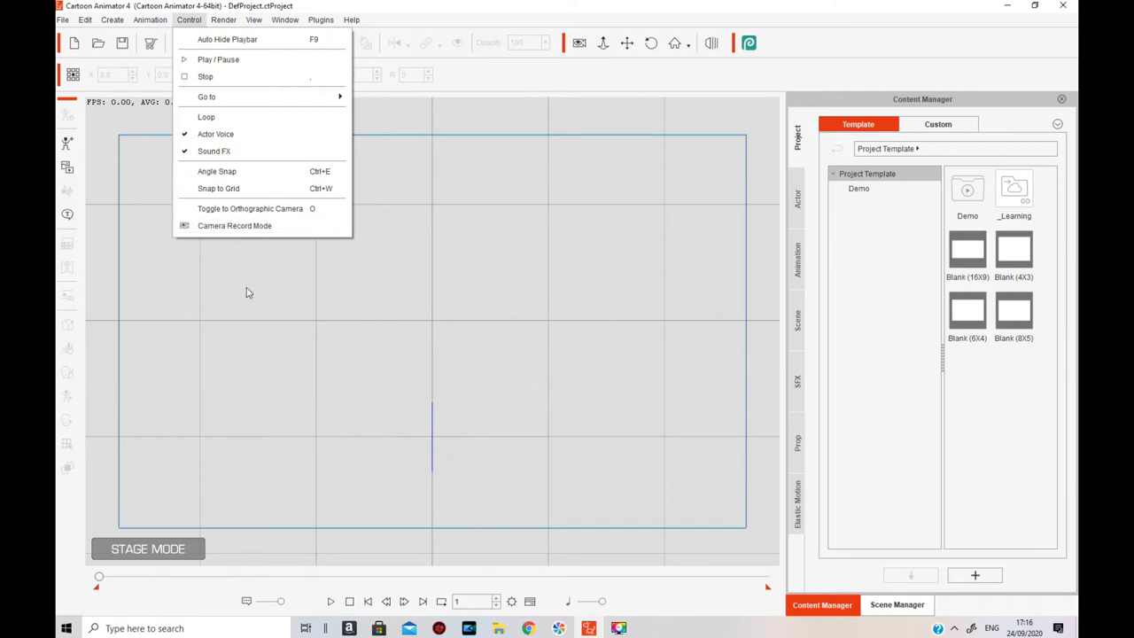
Try Camera Record Mode with the timeline displayed, and turn both off again
{"action": "left_click", "coordinate": [254, 227]}
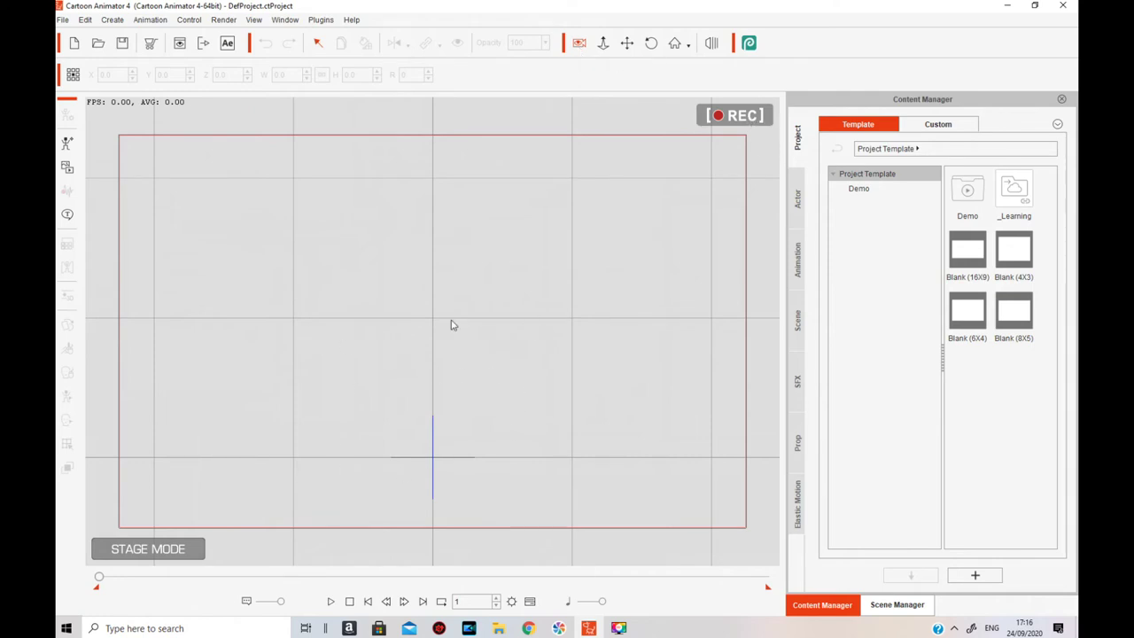
{"action": "left_click", "coordinate": [530, 602]}
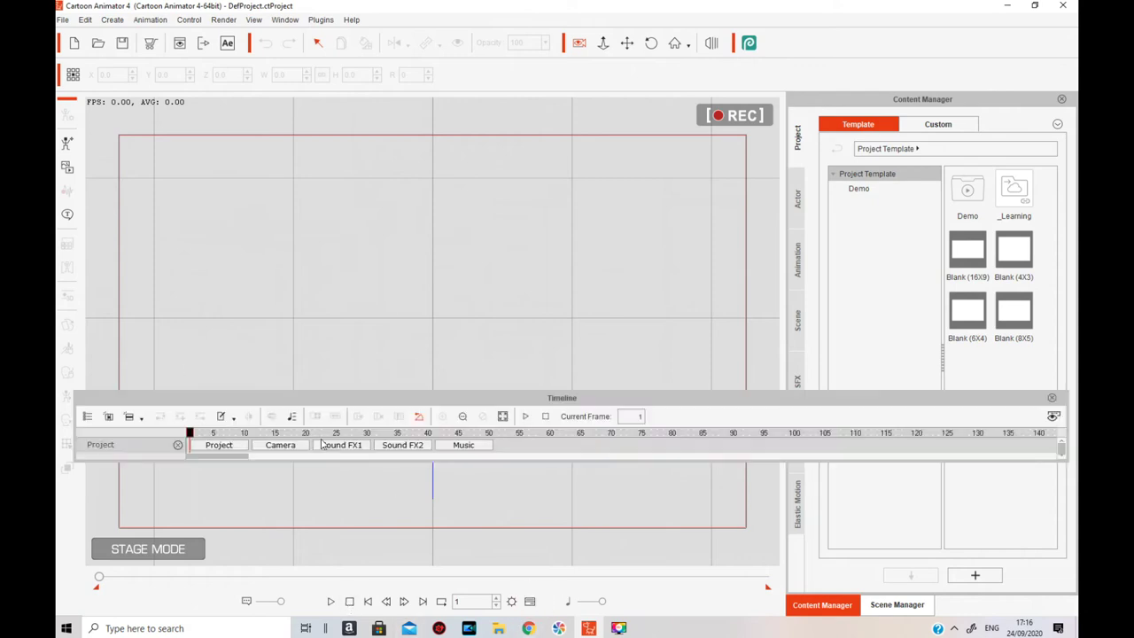
{"action": "left_click", "coordinate": [582, 453]}
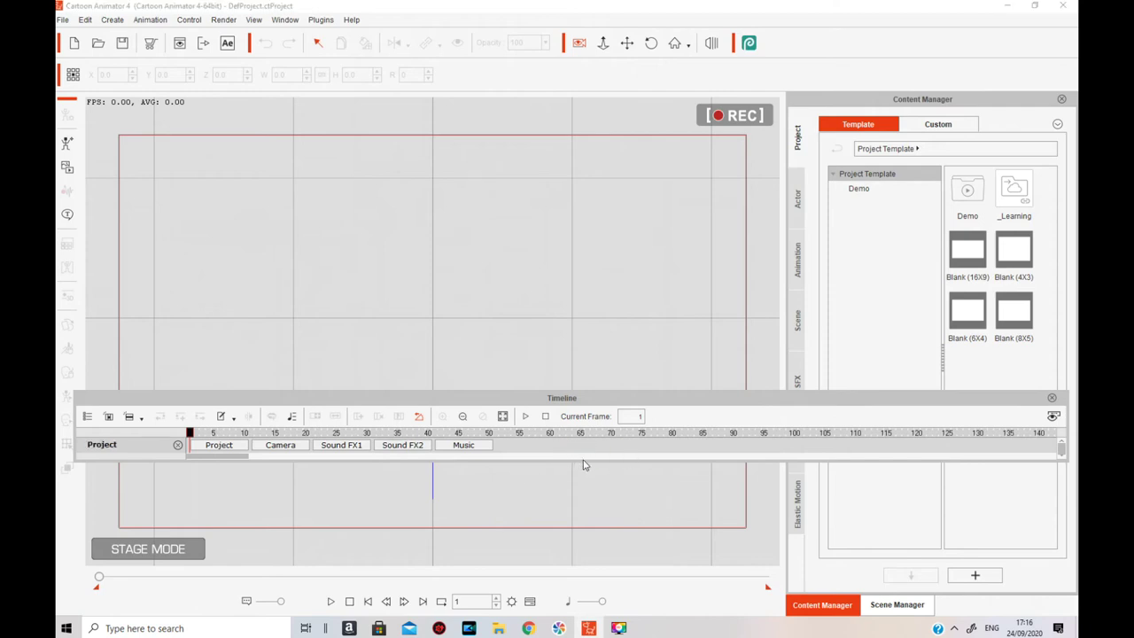
{"action": "left_click", "coordinate": [580, 42]}
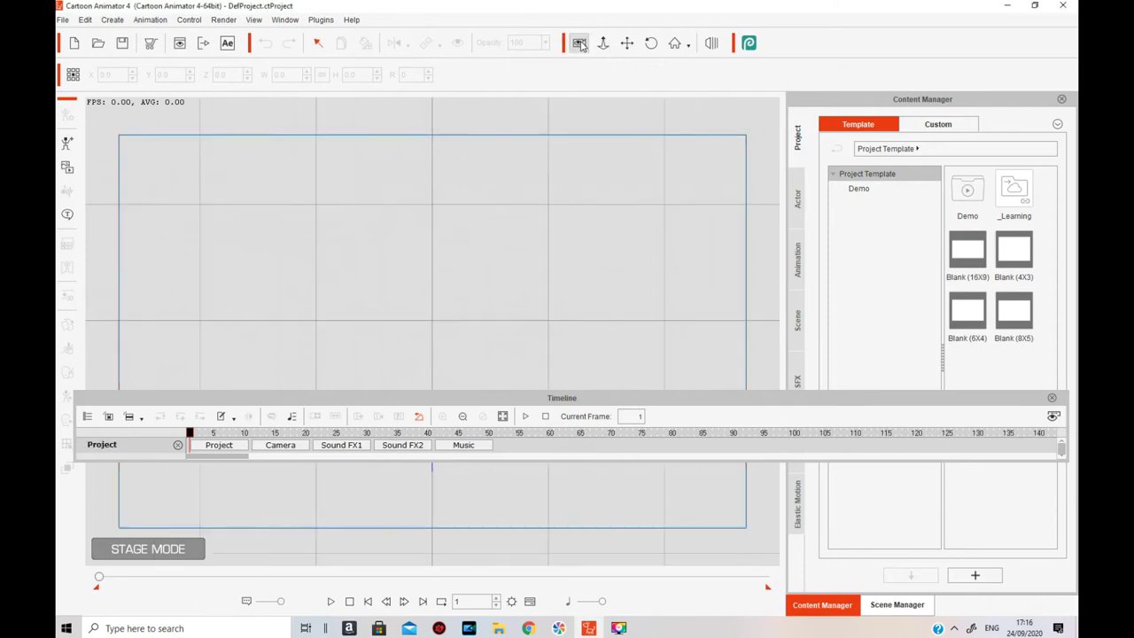
{"action": "left_click", "coordinate": [1051, 397]}
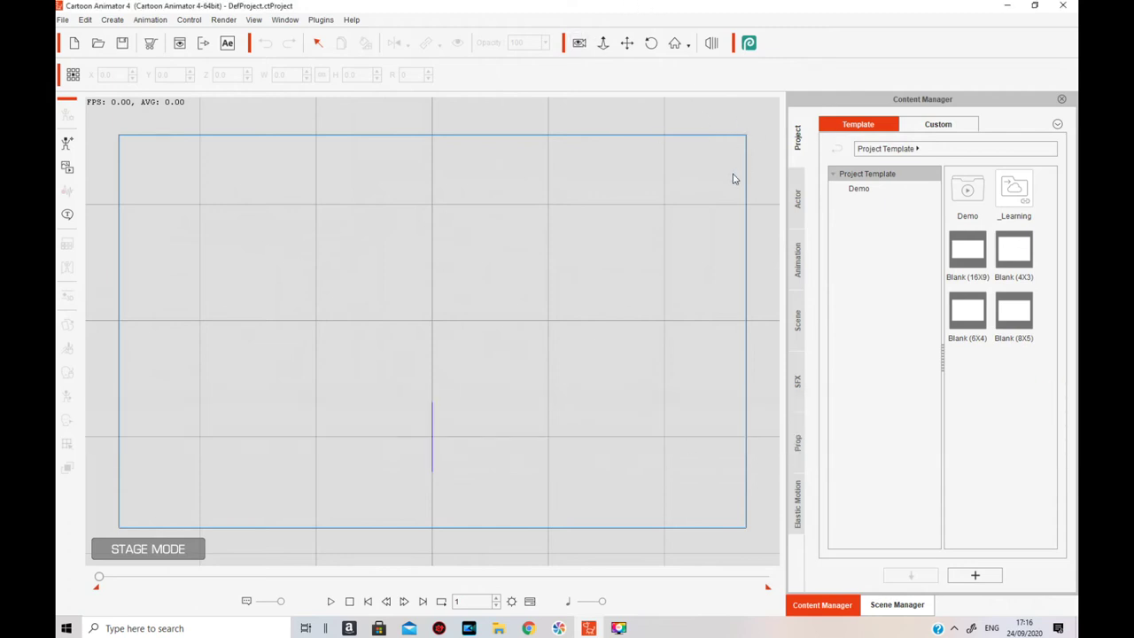
Examine the render and export options for video, images, PSD, After Effects and audio
{"action": "left_click", "coordinate": [188, 20]}
{"action": "left_click", "coordinate": [189, 20]}
{"action": "left_click", "coordinate": [225, 19]}
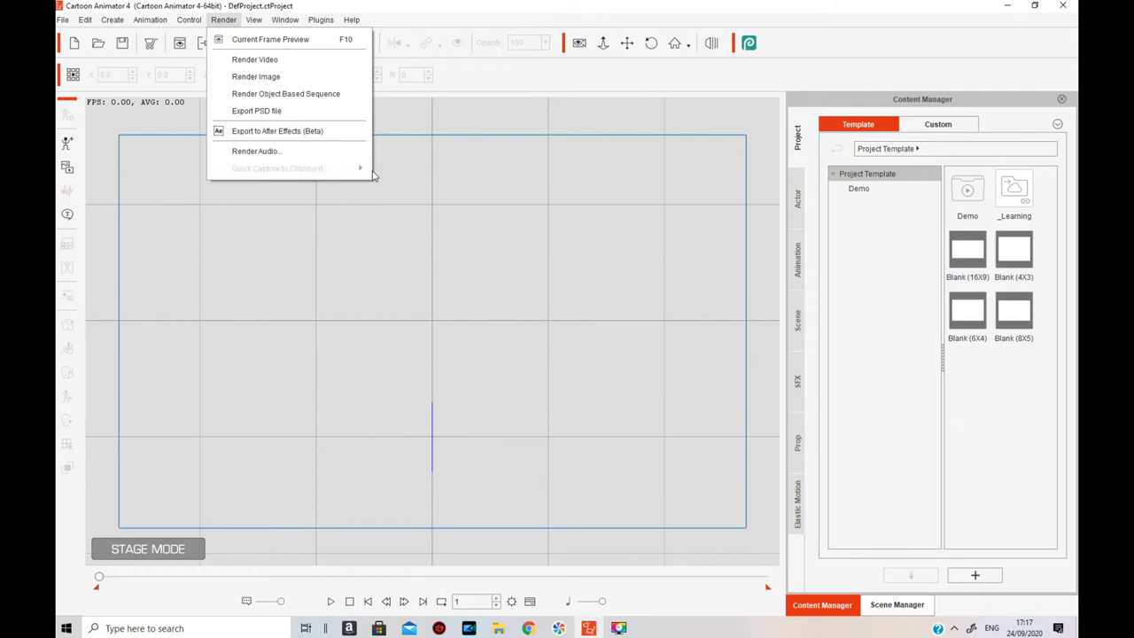
{"action": "left_click", "coordinate": [407, 172]}
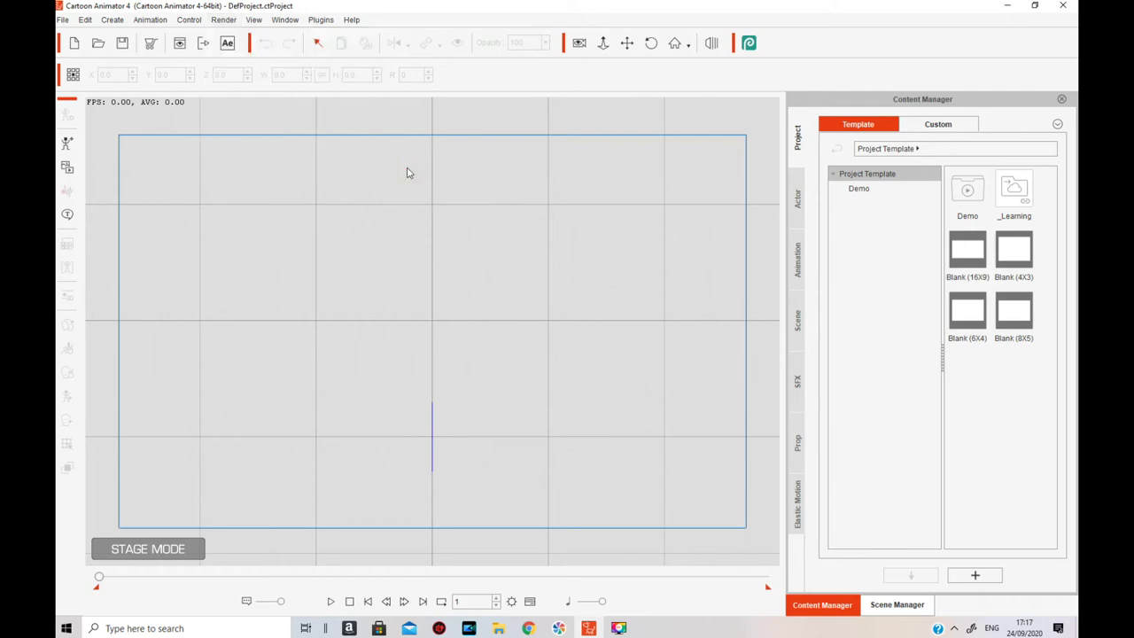
Examine the full-screen, camera view and 3D view display commands, glancing at the plugin and workspace toolbar lists
{"action": "left_click", "coordinate": [254, 20]}
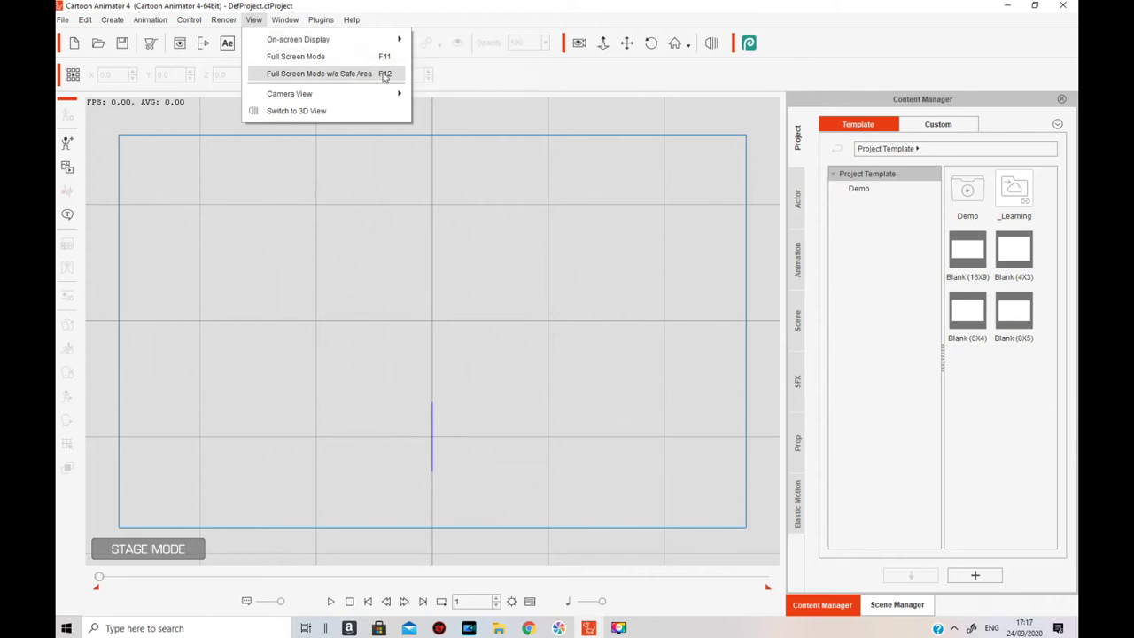
{"action": "mouse_move", "coordinate": [349, 96]}
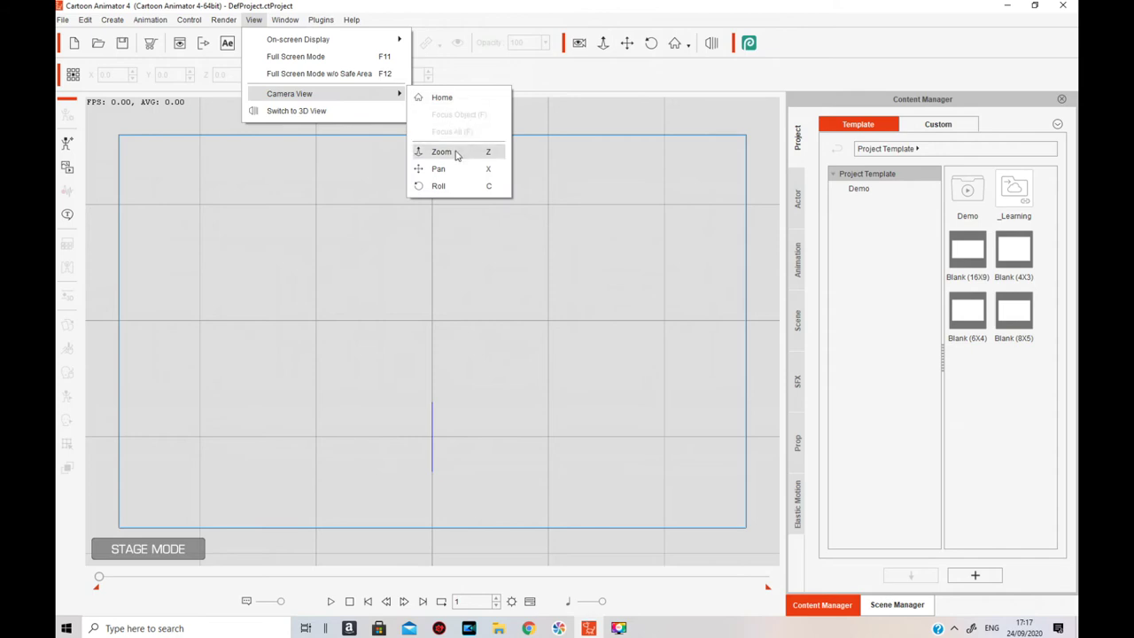
{"action": "left_click", "coordinate": [321, 20]}
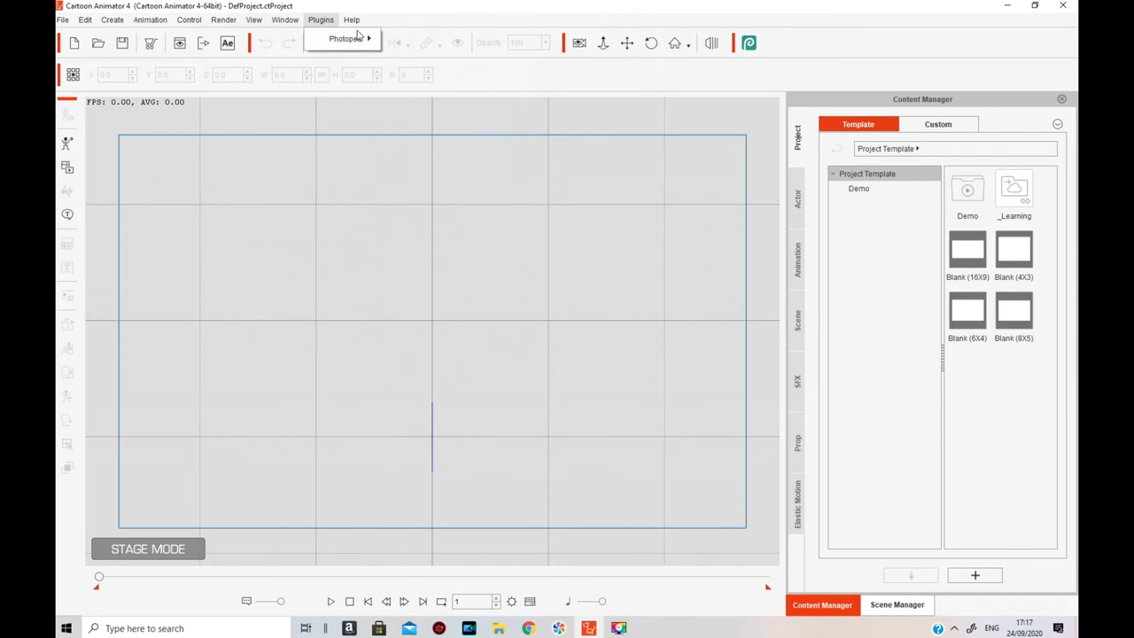
{"action": "left_click", "coordinate": [266, 21]}
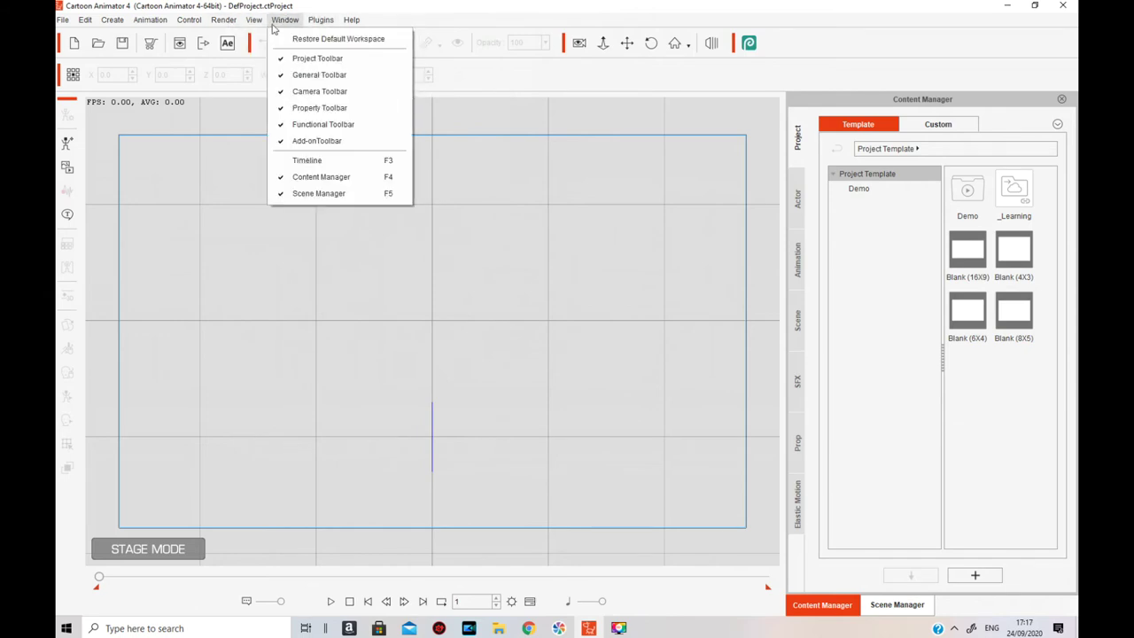
{"action": "mouse_move", "coordinate": [399, 94]}
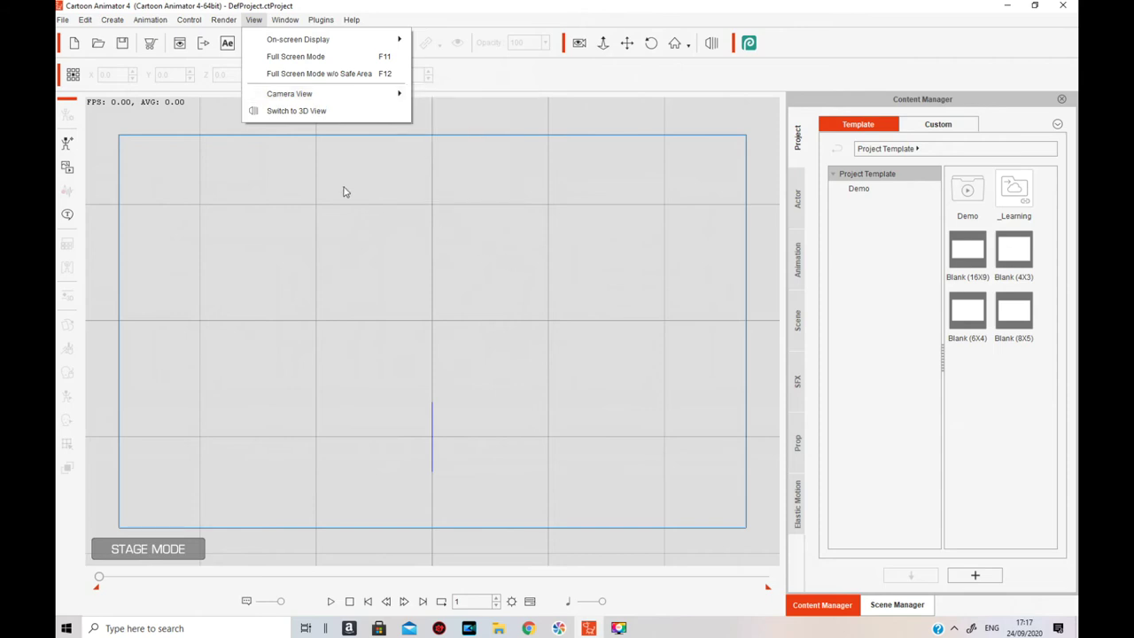
Try the stage's 3D view with the camera Zoom tool, and return to the flat 2D view
{"action": "left_click", "coordinate": [312, 112]}
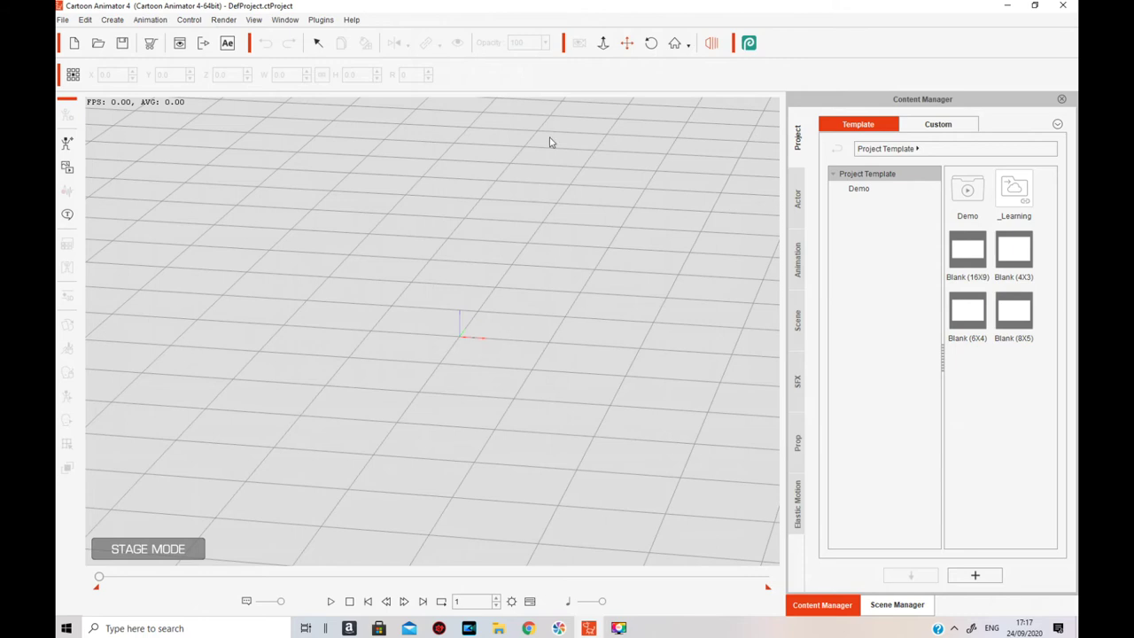
{"action": "left_click", "coordinate": [602, 43]}
{"action": "left_click_drag", "start_coordinate": [460, 351], "coordinate": [549, 236]}
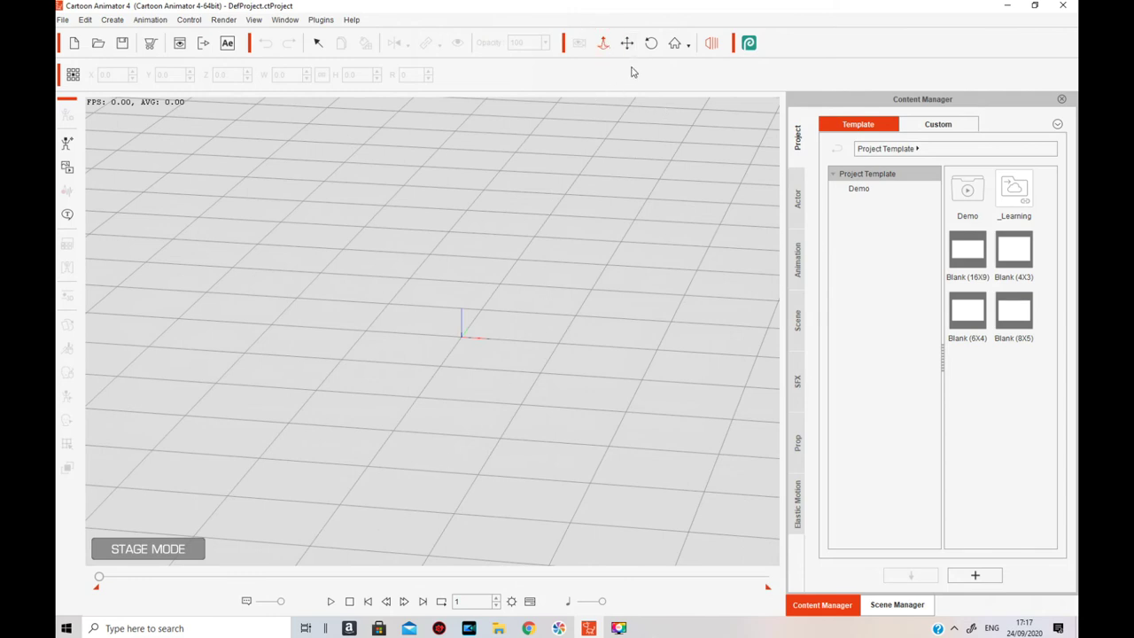
{"action": "left_click", "coordinate": [317, 42]}
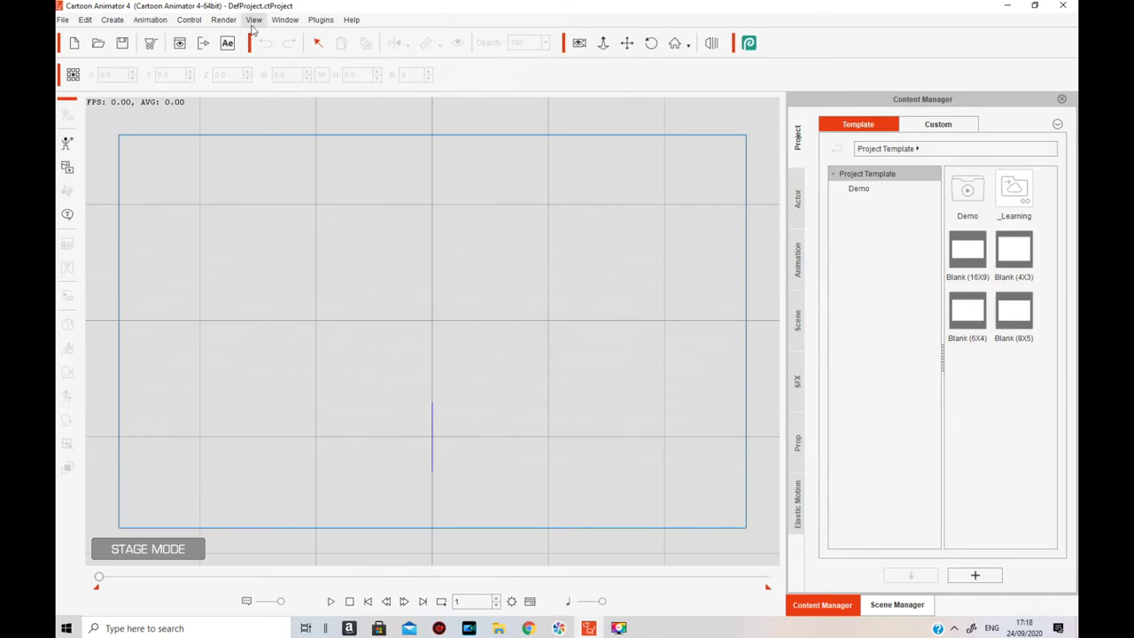
Examine the toolbar and manager visibility options, the Photopea plugin entry, and the help, support and marketplace links
{"action": "left_click", "coordinate": [286, 20]}
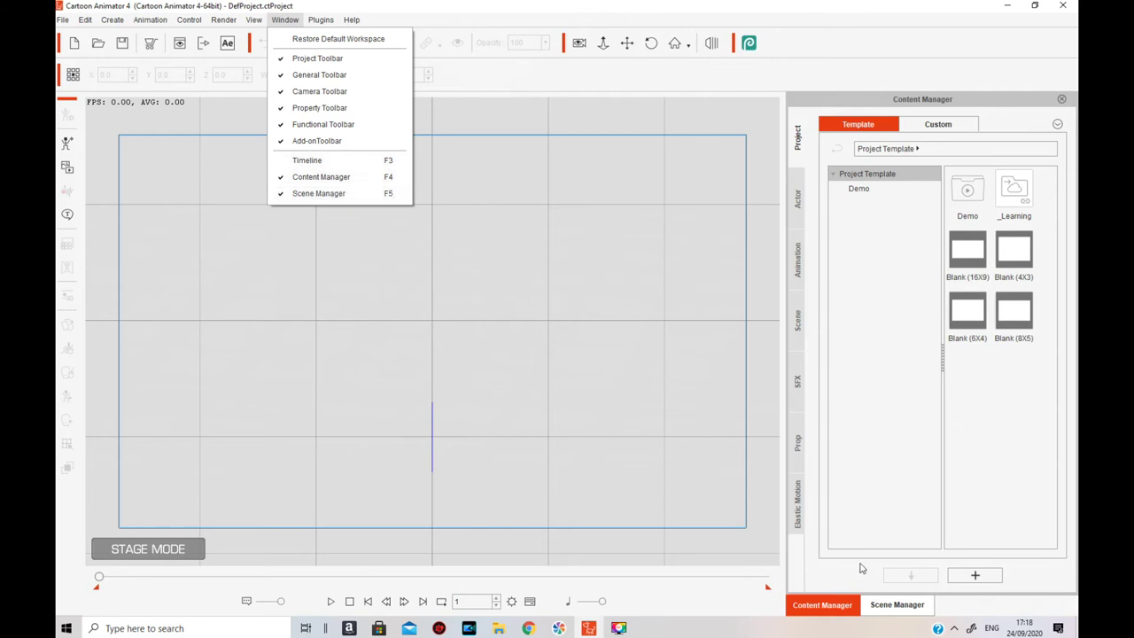
{"action": "mouse_move", "coordinate": [307, 23]}
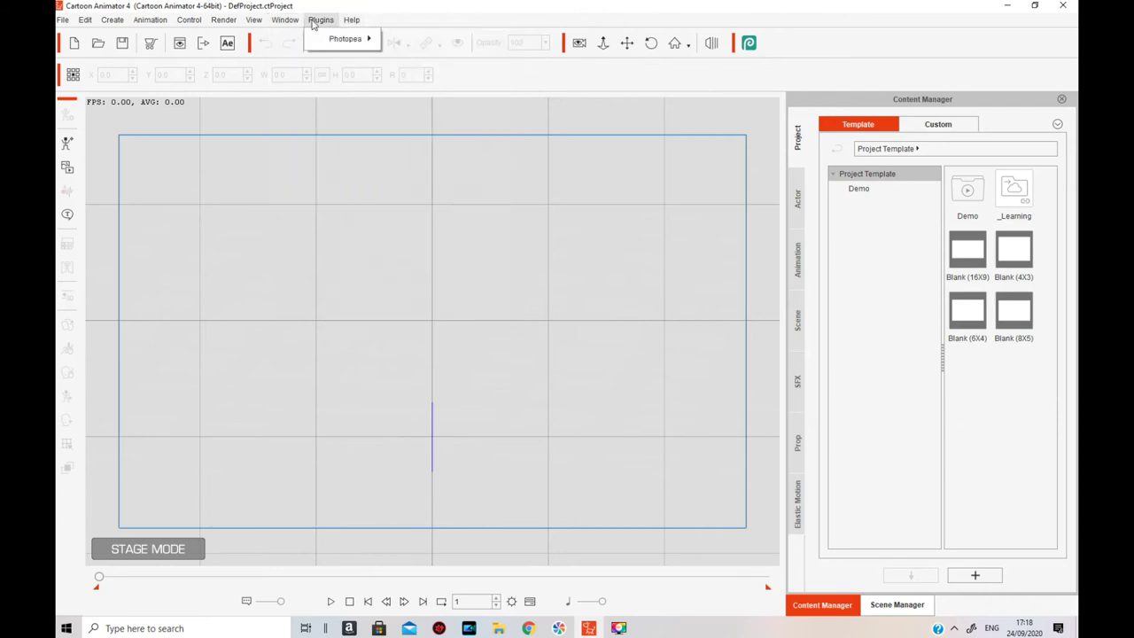
{"action": "mouse_move", "coordinate": [359, 40]}
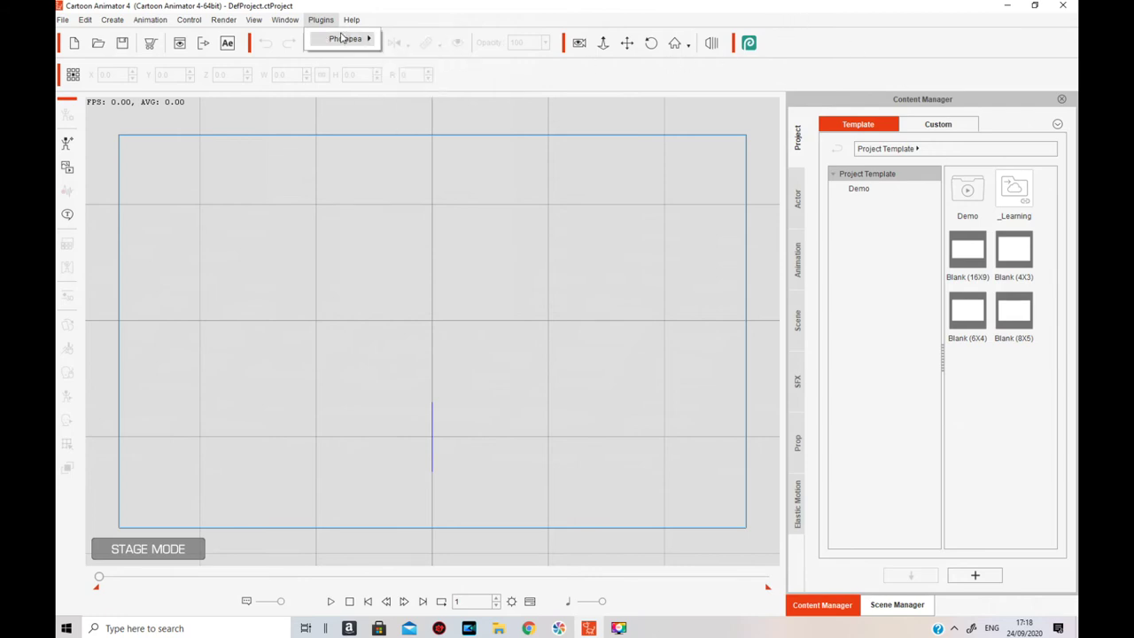
{"action": "mouse_move", "coordinate": [109, 24]}
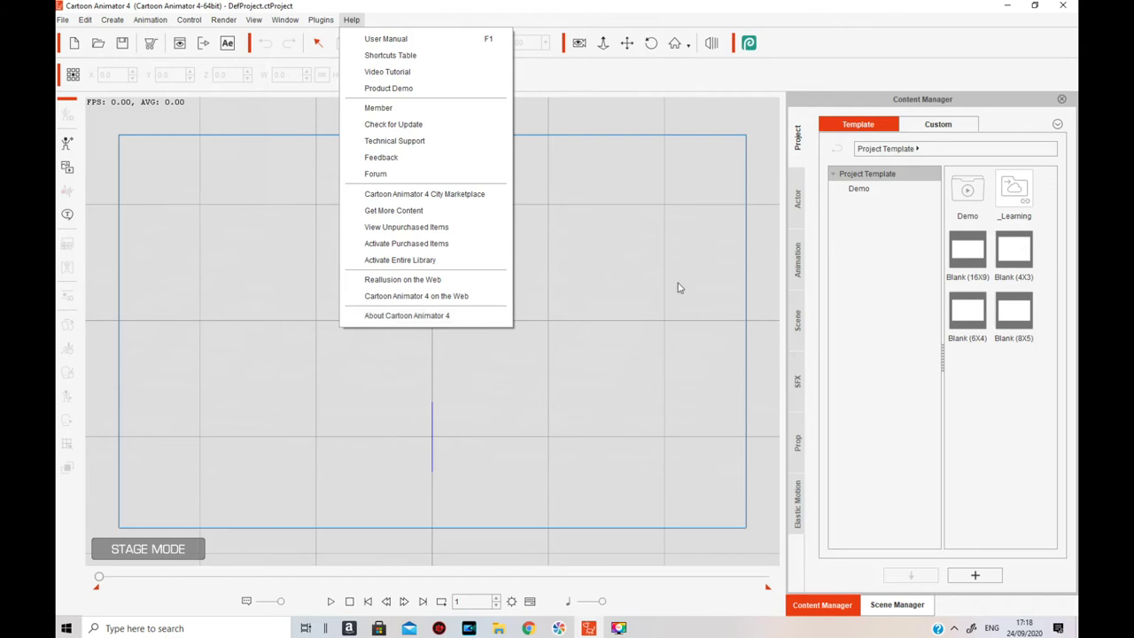
{"action": "left_click", "coordinate": [645, 332]}
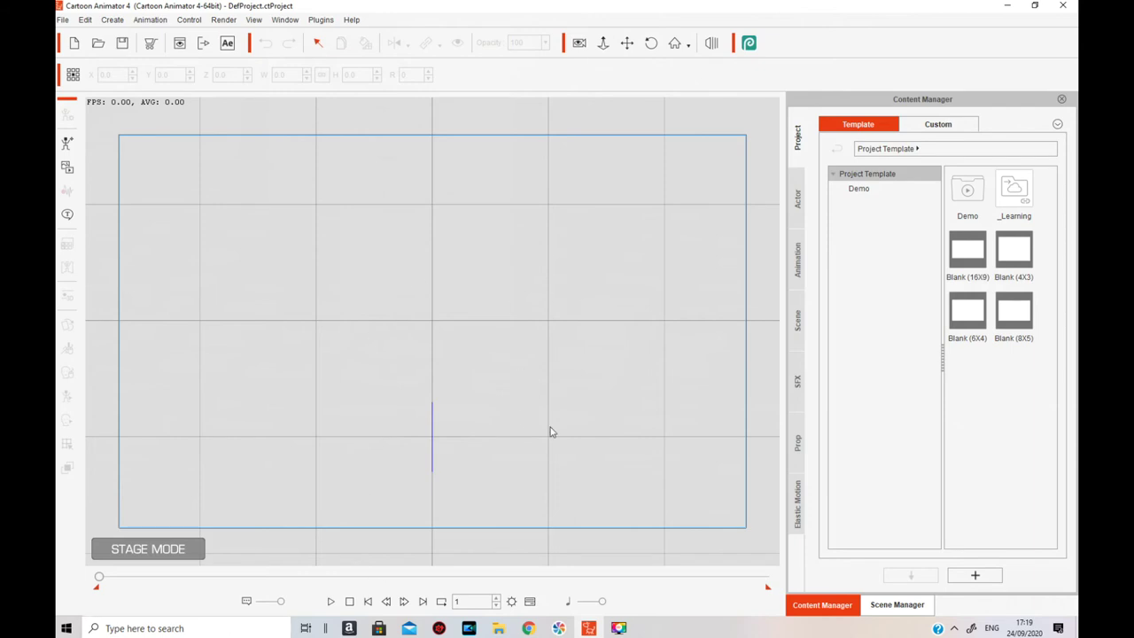
Show the Timeline and dock it beneath the playback controls
{"action": "left_click", "coordinate": [529, 601]}
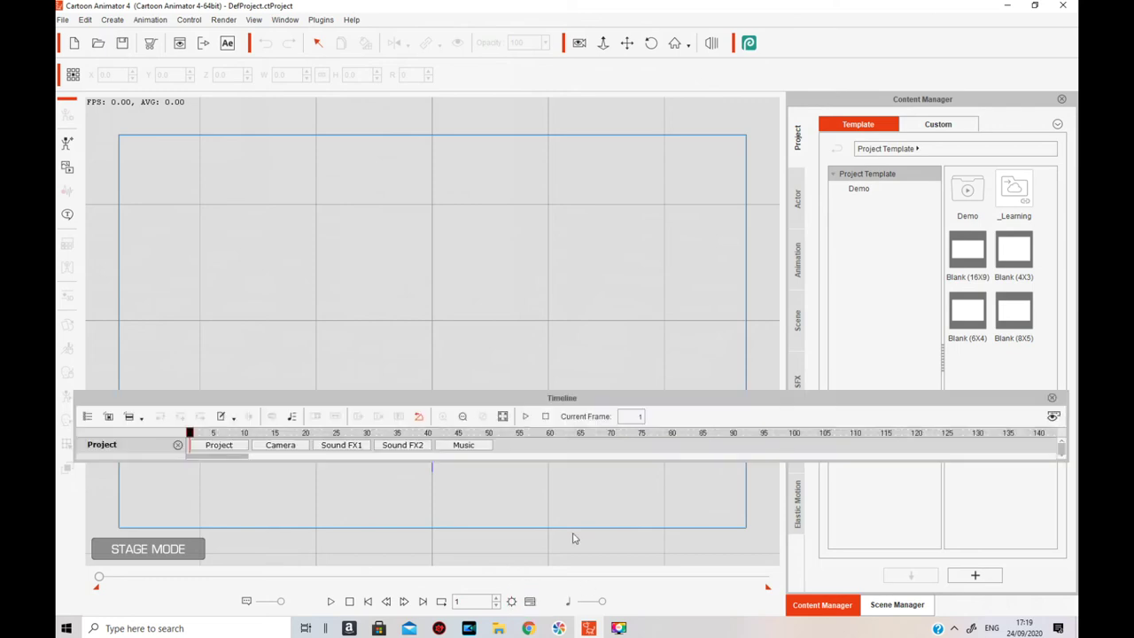
{"action": "left_click_drag", "start_coordinate": [522, 415], "coordinate": [519, 465]}
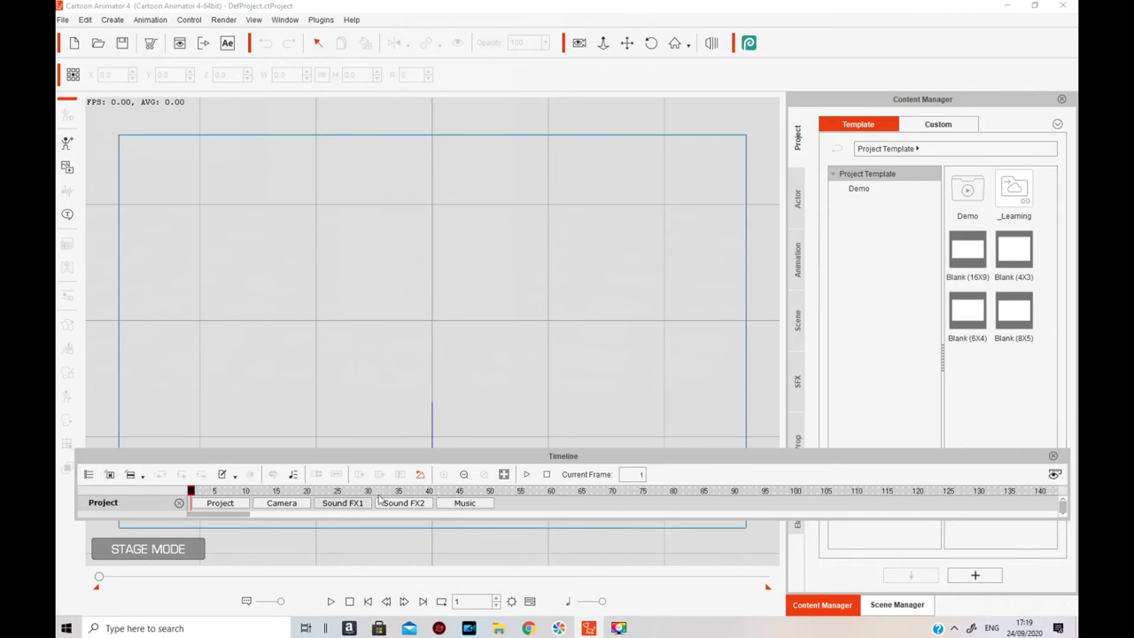
{"action": "left_click_drag", "start_coordinate": [437, 456], "coordinate": [516, 572]}
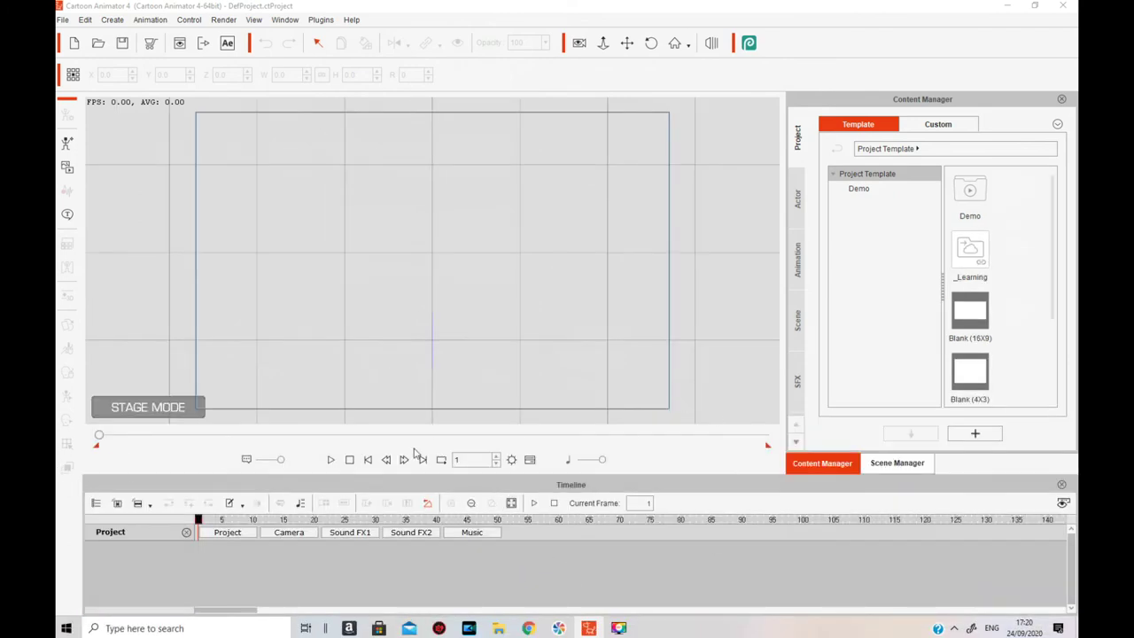
Preview playback of the empty project over a short range, returning the playhead to the start before replaying
{"action": "left_click", "coordinate": [331, 459]}
{"action": "left_click", "coordinate": [331, 460]}
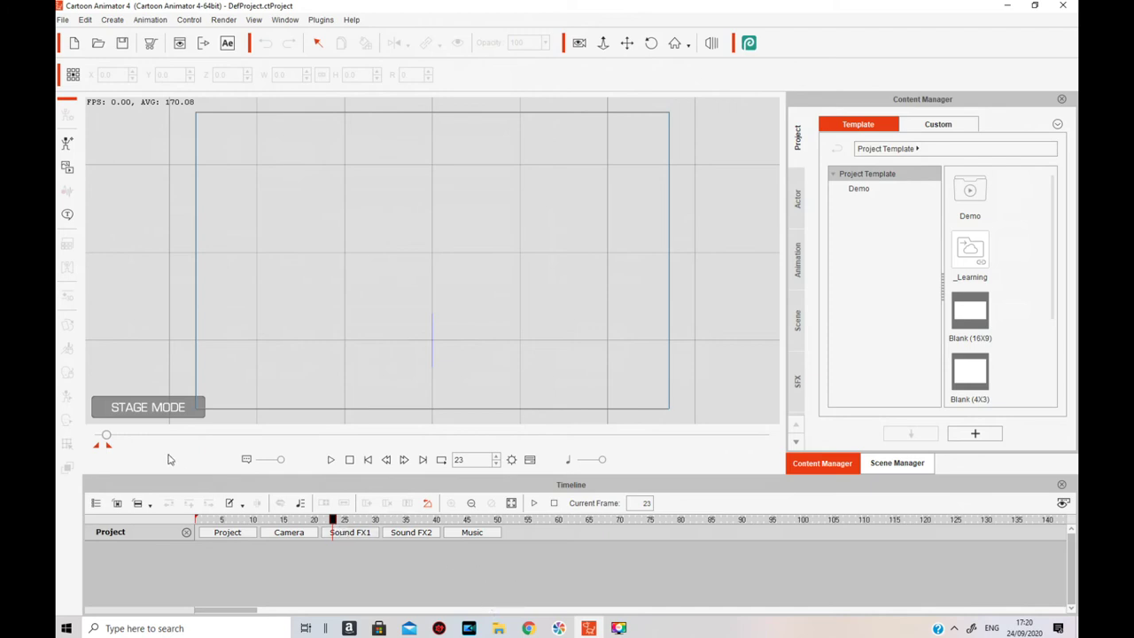
{"action": "left_click_drag", "start_coordinate": [104, 437], "coordinate": [97, 437]}
{"action": "left_click", "coordinate": [330, 458]}
Extend the playback range's end marker to the end of the project, play the project, and stop playback
{"action": "left_click_drag", "start_coordinate": [108, 444], "coordinate": [727, 445]}
{"action": "left_click_drag", "start_coordinate": [729, 446], "coordinate": [767, 447]}
{"action": "left_click", "coordinate": [331, 459]}
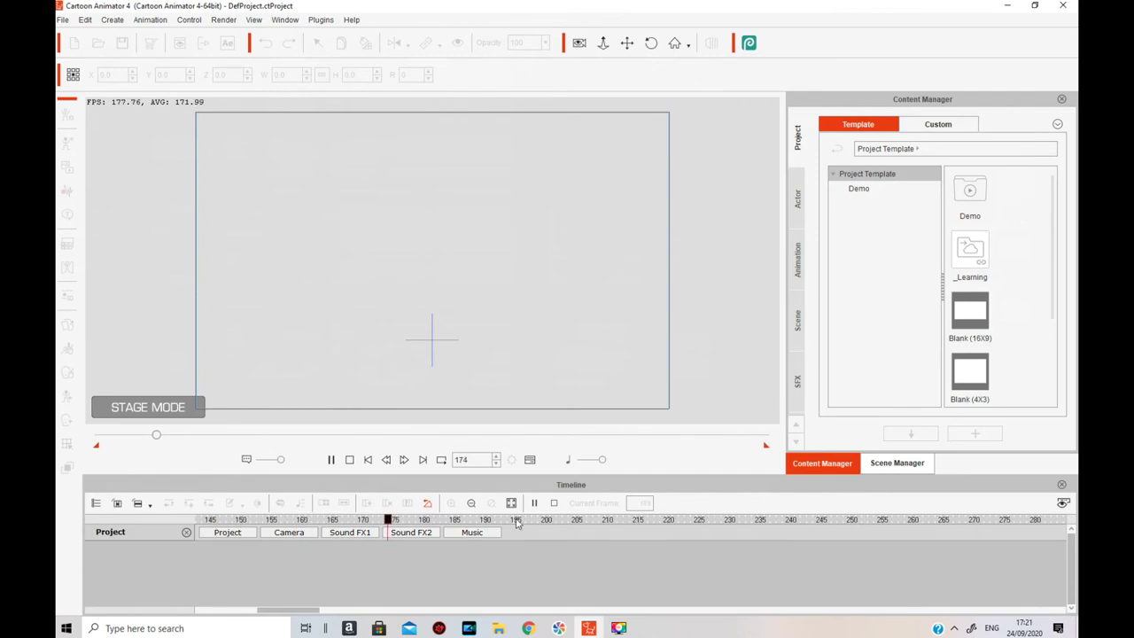
{"action": "left_click", "coordinate": [351, 459]}
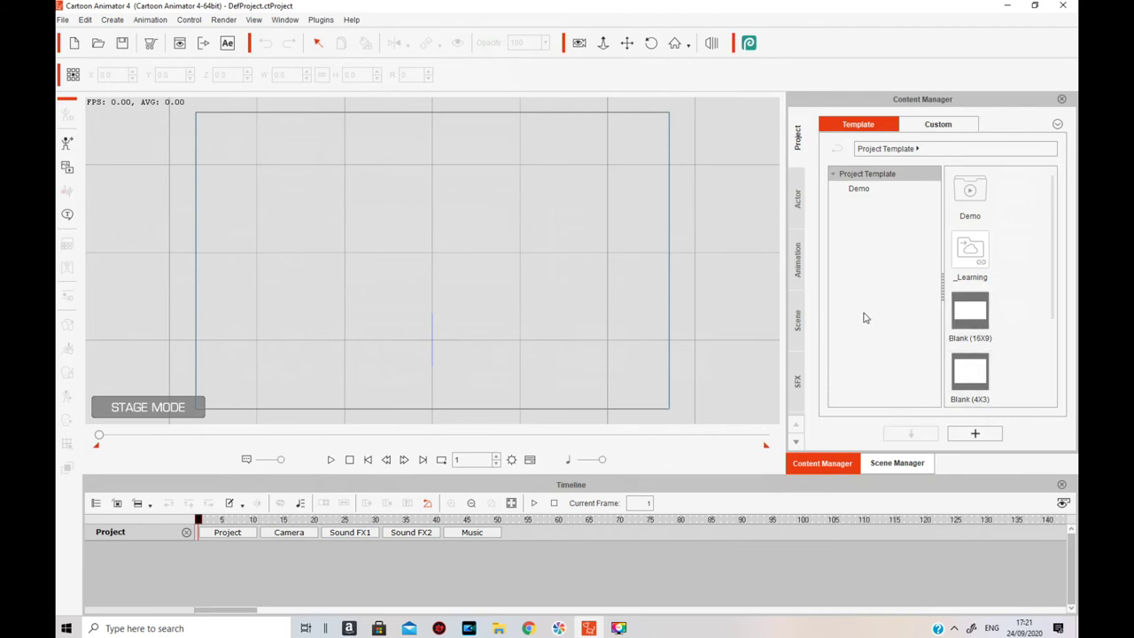
Add the Animated Beach scene template to the stage and preview its animation
{"action": "left_click", "coordinate": [797, 320]}
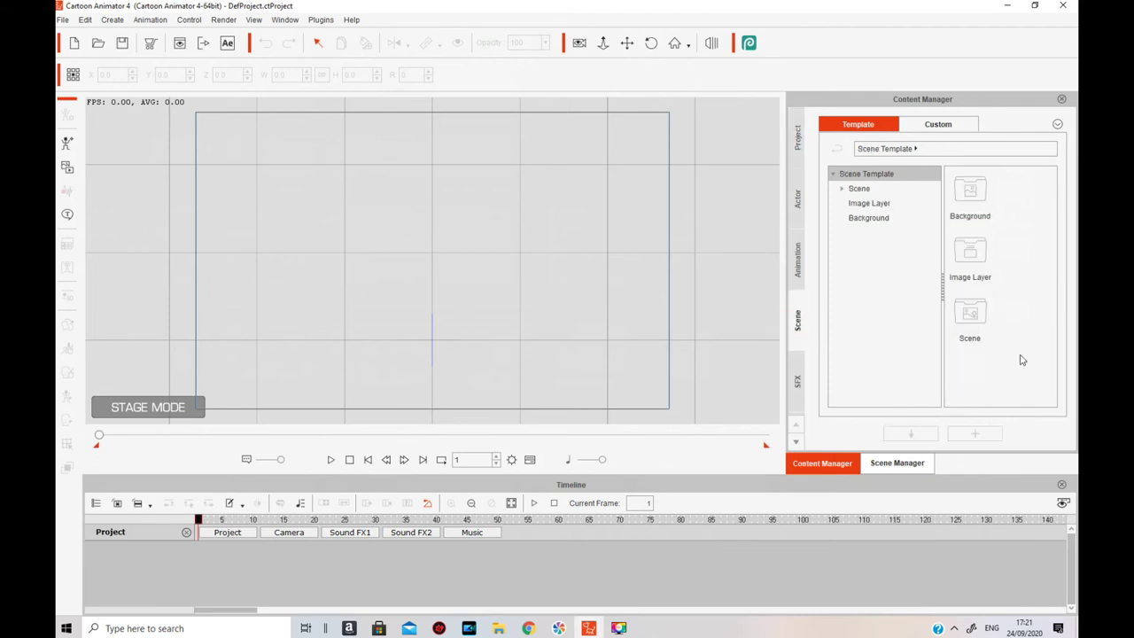
{"action": "double_click", "coordinate": [969, 311]}
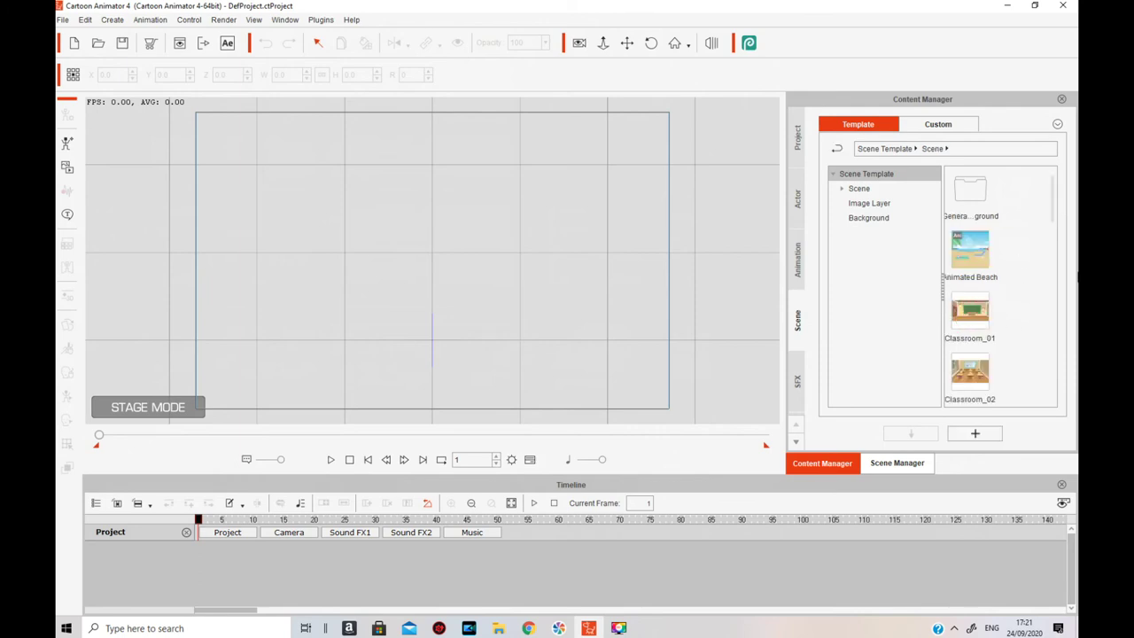
{"action": "left_click", "coordinate": [969, 253]}
{"action": "left_click_drag", "start_coordinate": [970, 253], "coordinate": [419, 226]}
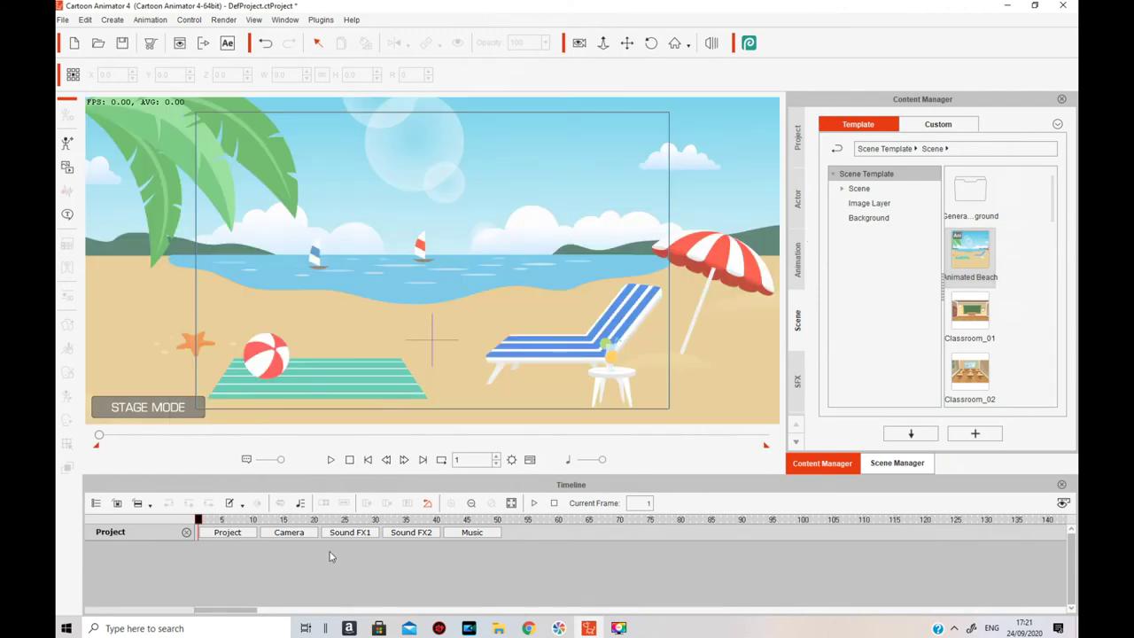
{"action": "left_click", "coordinate": [330, 459]}
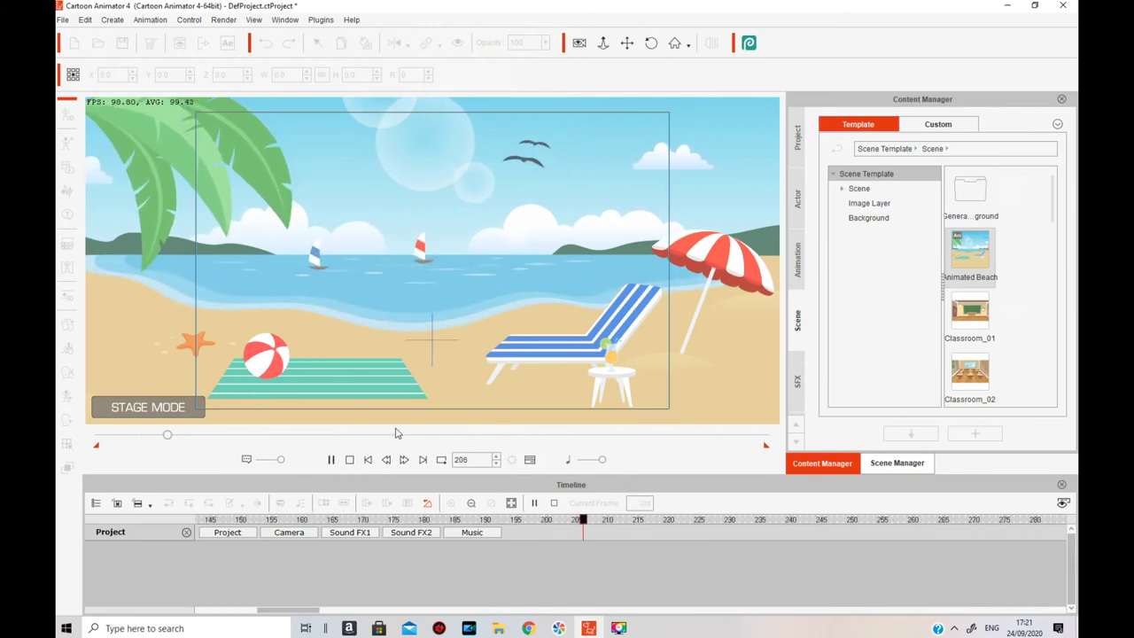
{"action": "left_click", "coordinate": [350, 459]}
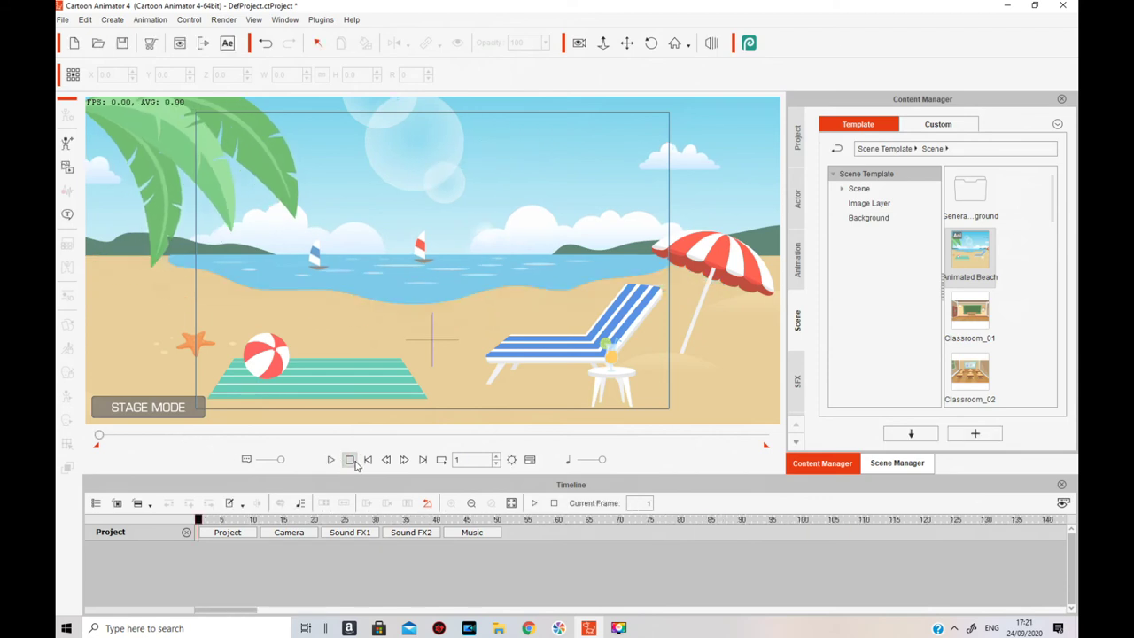
Browse the actor templates to the 1_G3 Human folder and look through its available characters
{"action": "left_click", "coordinate": [797, 197]}
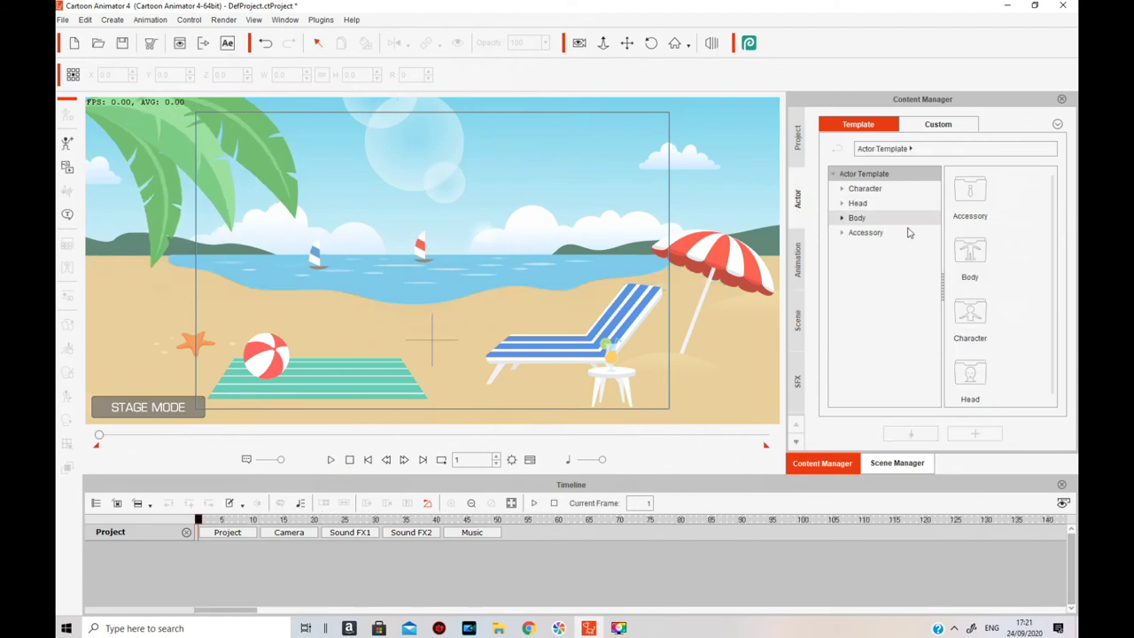
{"action": "left_click", "coordinate": [967, 317]}
{"action": "double_click", "coordinate": [985, 317]}
{"action": "scroll", "coordinate": [980, 277], "scroll_direction": "down", "scroll_amount": 4}
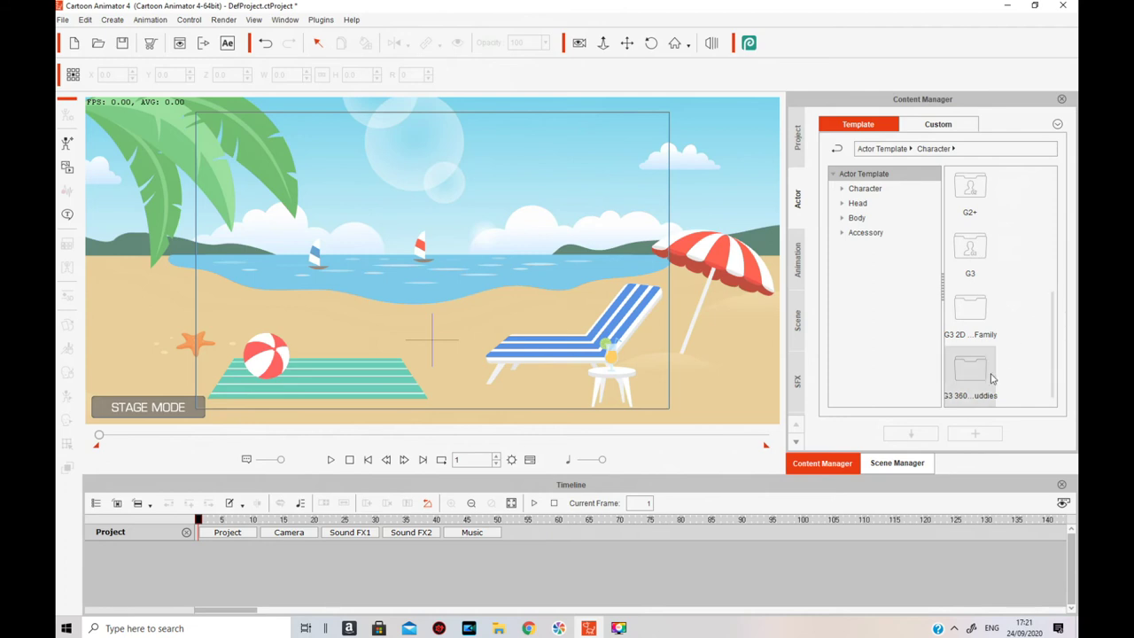
{"action": "double_click", "coordinate": [969, 250]}
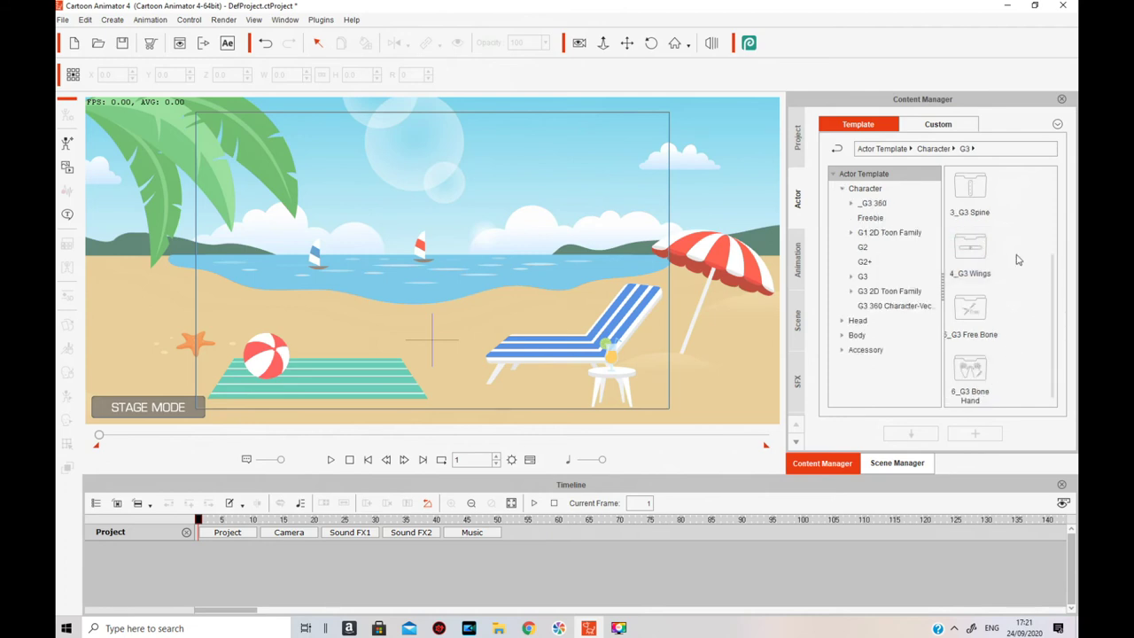
{"action": "scroll", "coordinate": [1021, 335], "scroll_direction": "up", "scroll_amount": 2}
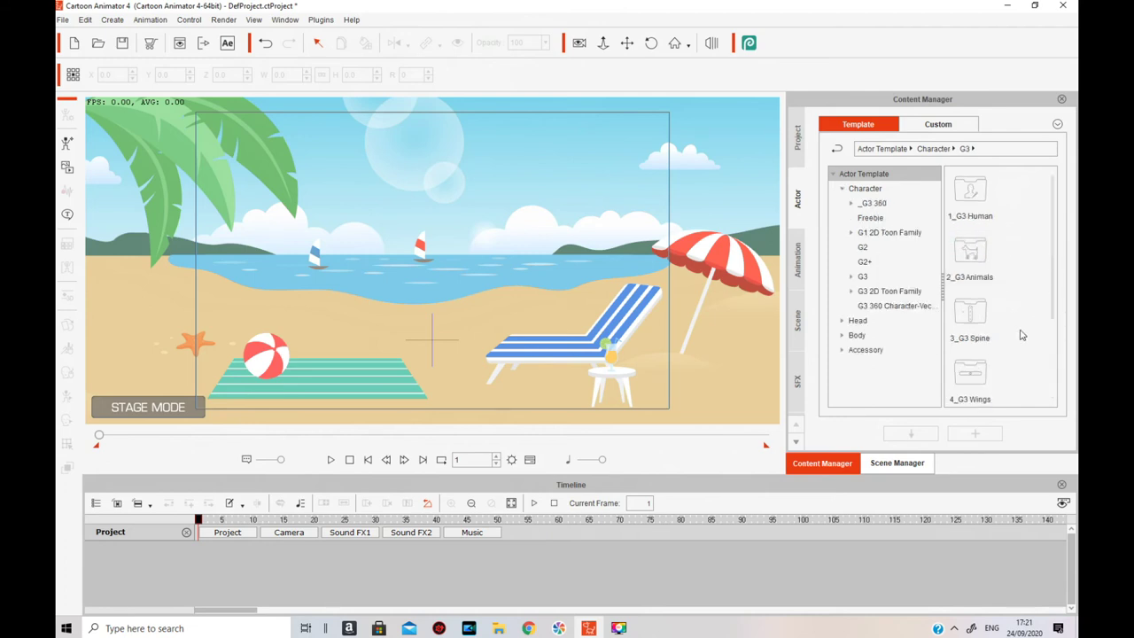
{"action": "double_click", "coordinate": [969, 190]}
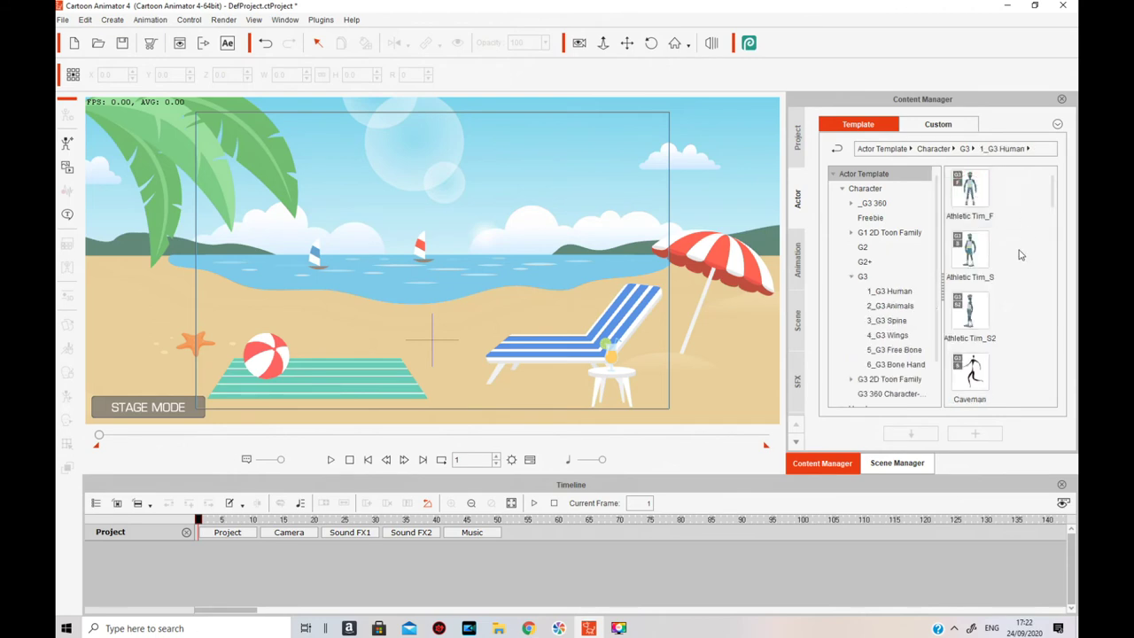
{"action": "scroll", "coordinate": [1015, 320], "scroll_direction": "down", "scroll_amount": 3}
{"action": "scroll", "coordinate": [1014, 321], "scroll_direction": "down", "scroll_amount": 3}
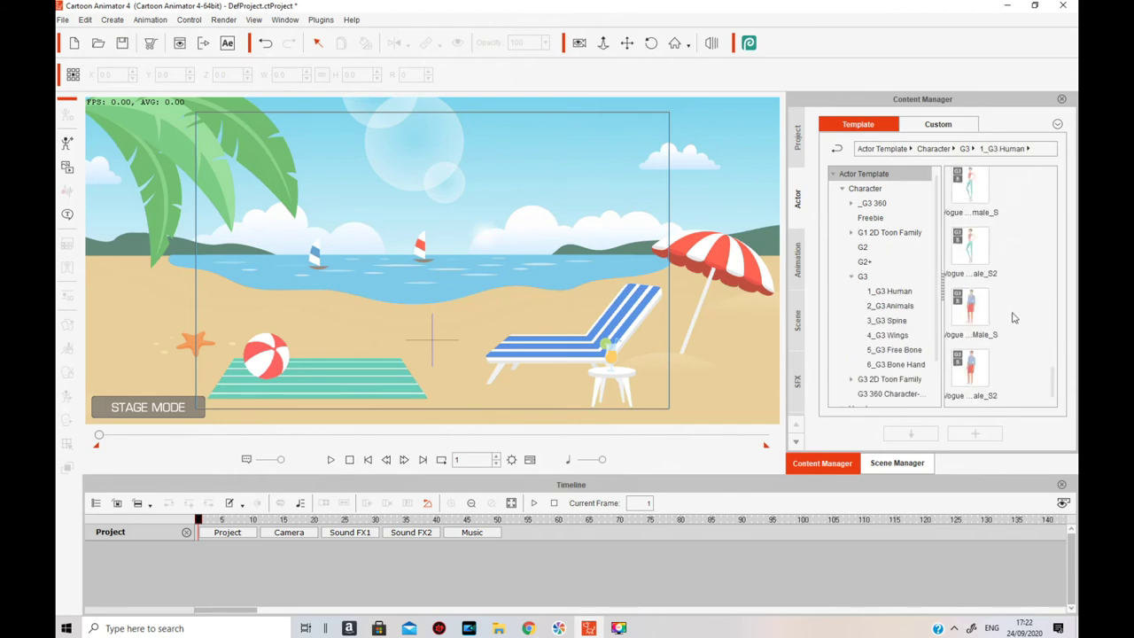
{"action": "scroll", "coordinate": [1015, 317], "scroll_direction": "up", "scroll_amount": 5}
{"action": "scroll", "coordinate": [1014, 317], "scroll_direction": "down", "scroll_amount": 4}
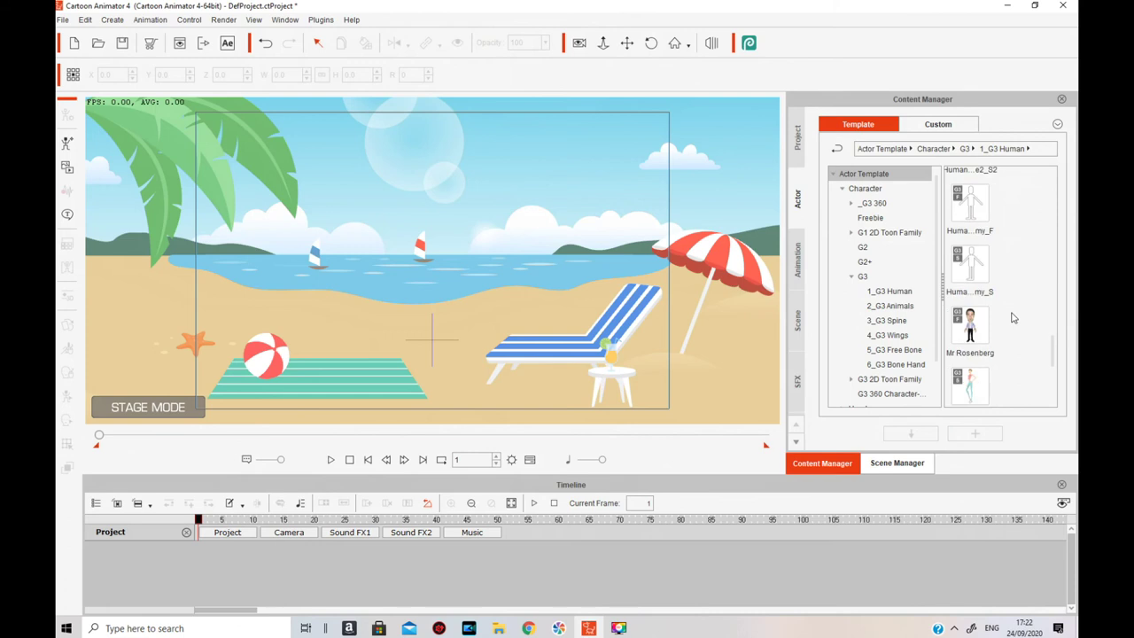
{"action": "scroll", "coordinate": [1014, 317], "scroll_direction": "down", "scroll_amount": 5}
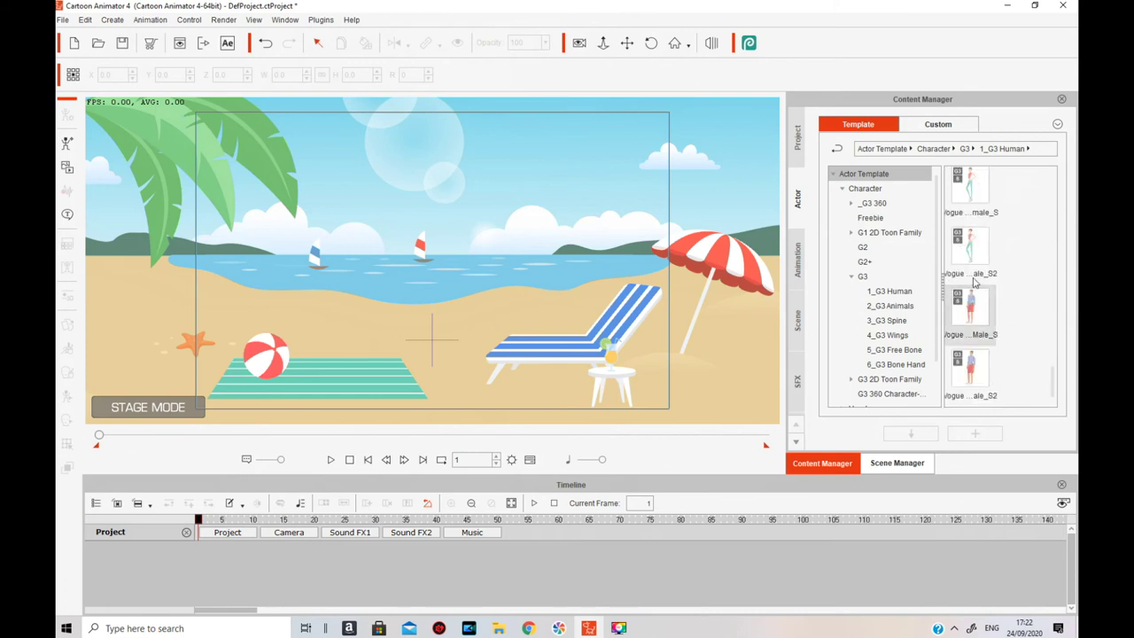
Look at the _G3 360 character categories, and reopen the 1_G3 Human folder under G3
{"action": "left_click", "coordinate": [866, 193]}
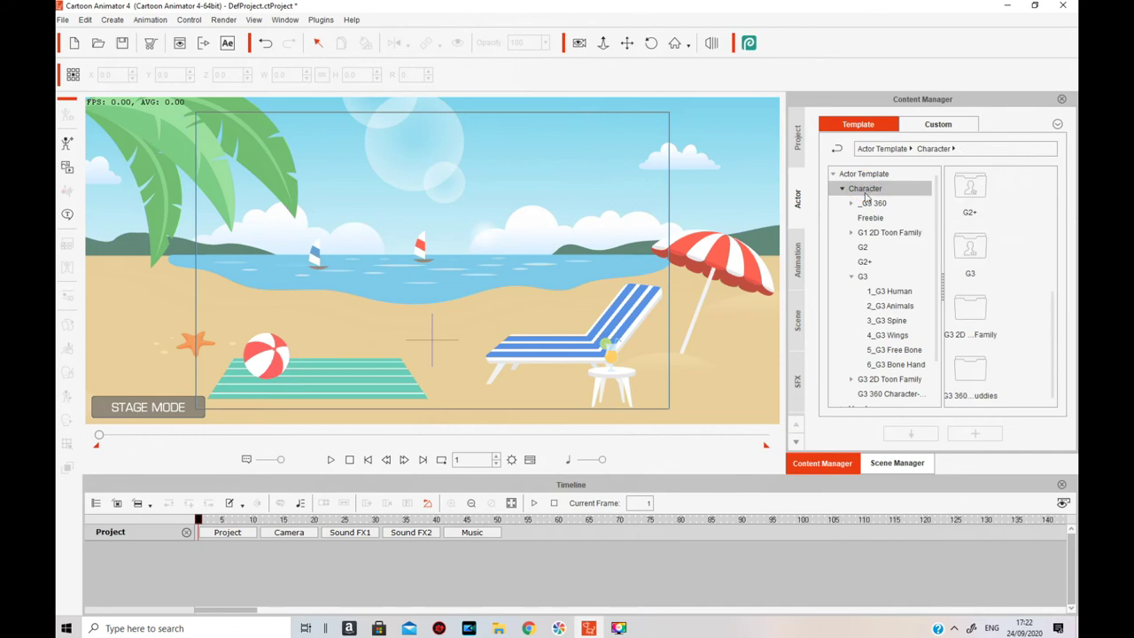
{"action": "double_click", "coordinate": [875, 202]}
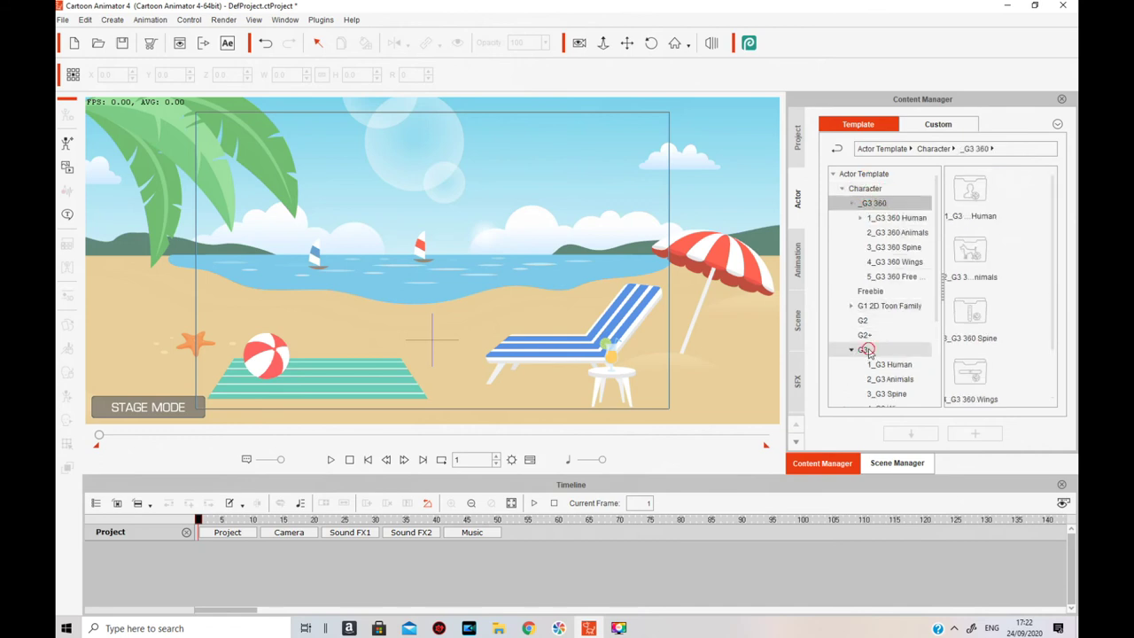
{"action": "double_click", "coordinate": [861, 349]}
{"action": "left_click", "coordinate": [979, 199]}
{"action": "left_click", "coordinate": [979, 199]}
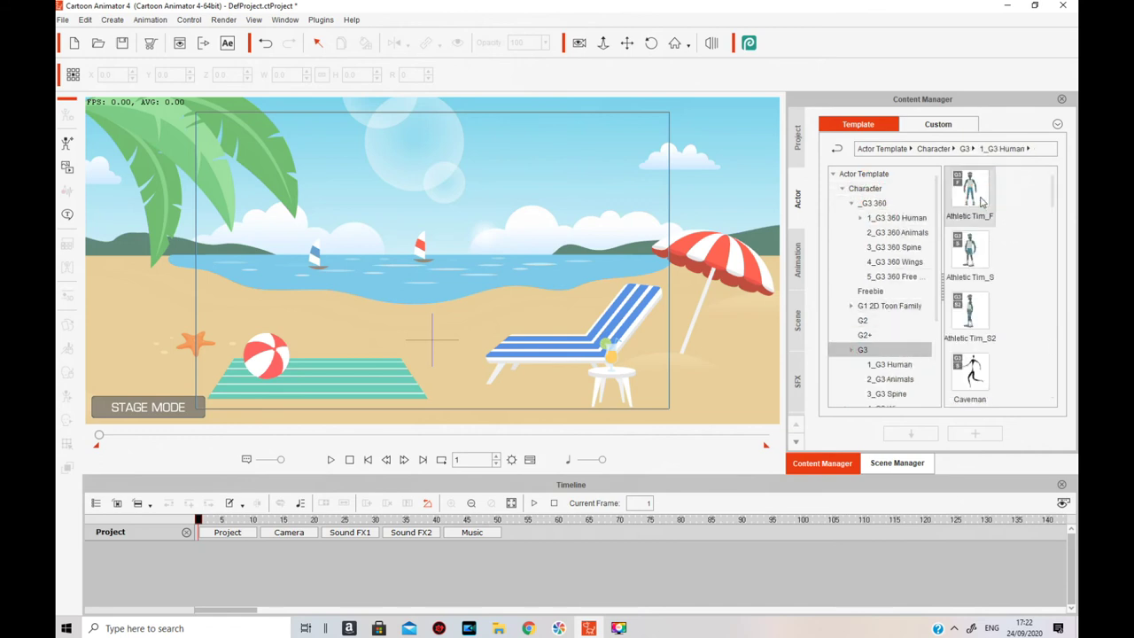
Add the Elastic Folks 02_S character to the beach and place it behind the striped lounger at X 124.1, Y -32.6, Z -72.9
{"action": "scroll", "coordinate": [1026, 281], "scroll_direction": "down", "scroll_amount": 10}
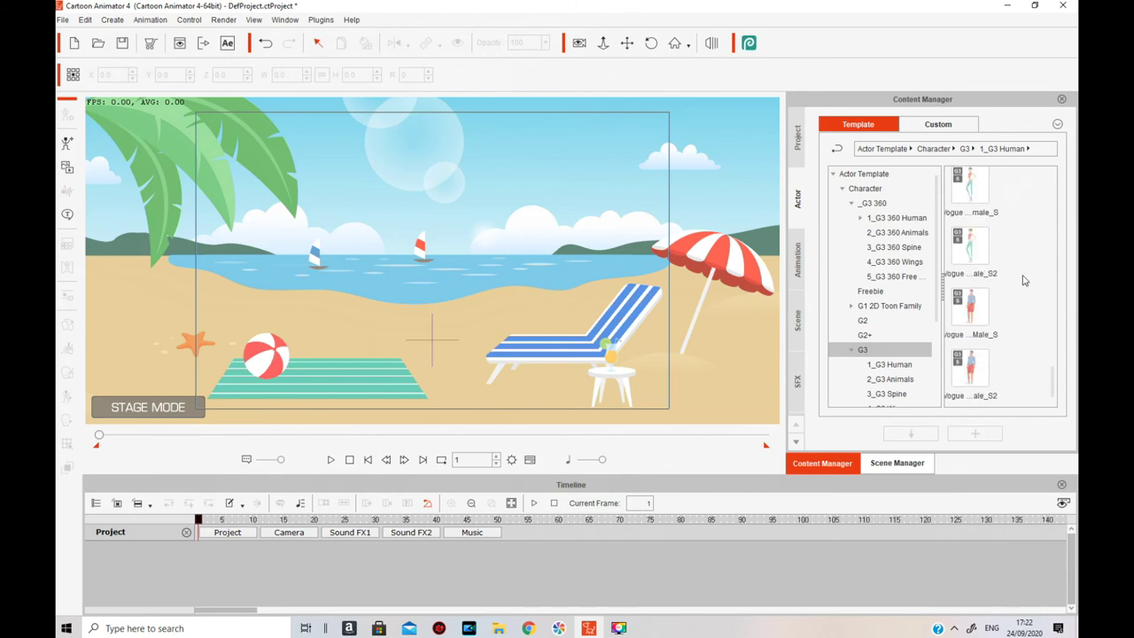
{"action": "left_click_drag", "start_coordinate": [1064, 387], "coordinate": [1062, 280]}
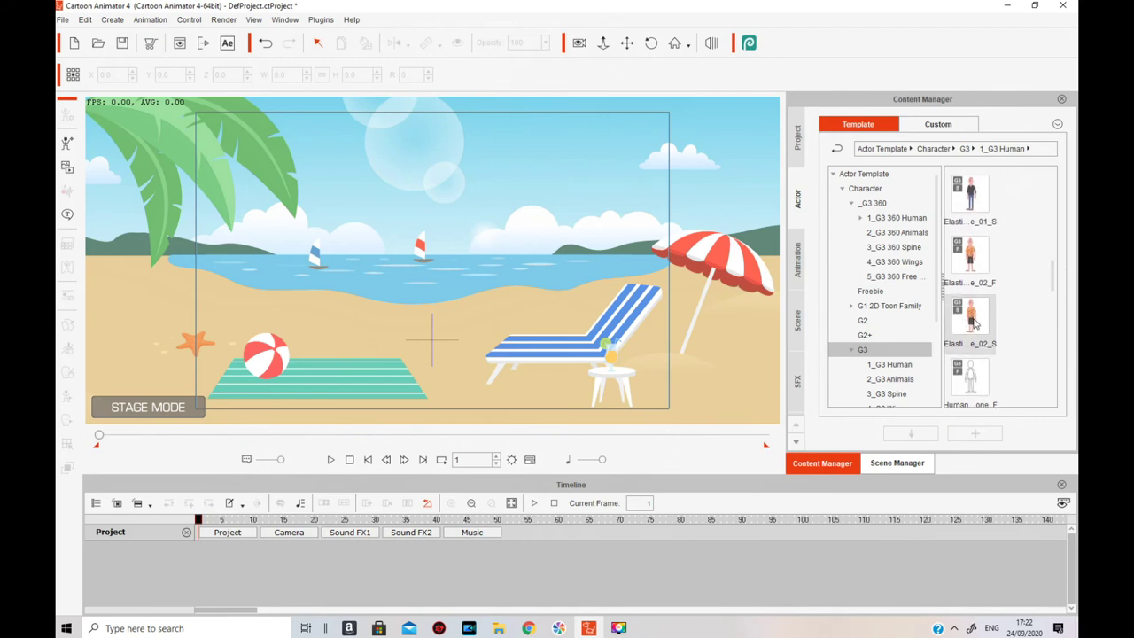
{"action": "left_click_drag", "start_coordinate": [973, 323], "coordinate": [549, 256]}
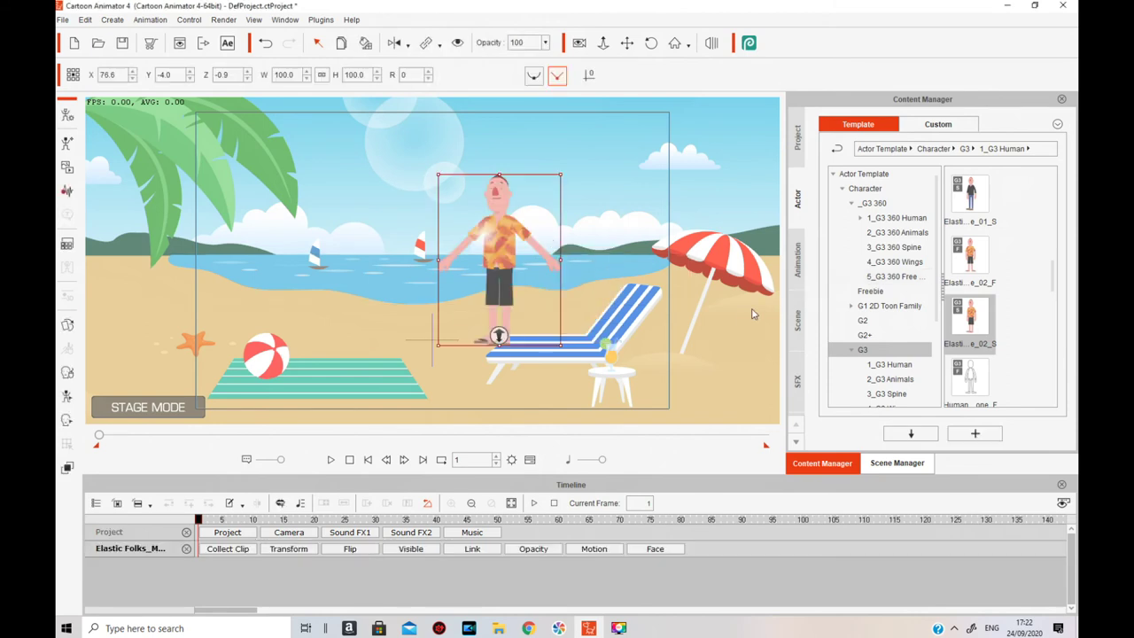
{"action": "left_click_drag", "start_coordinate": [493, 281], "coordinate": [534, 309]}
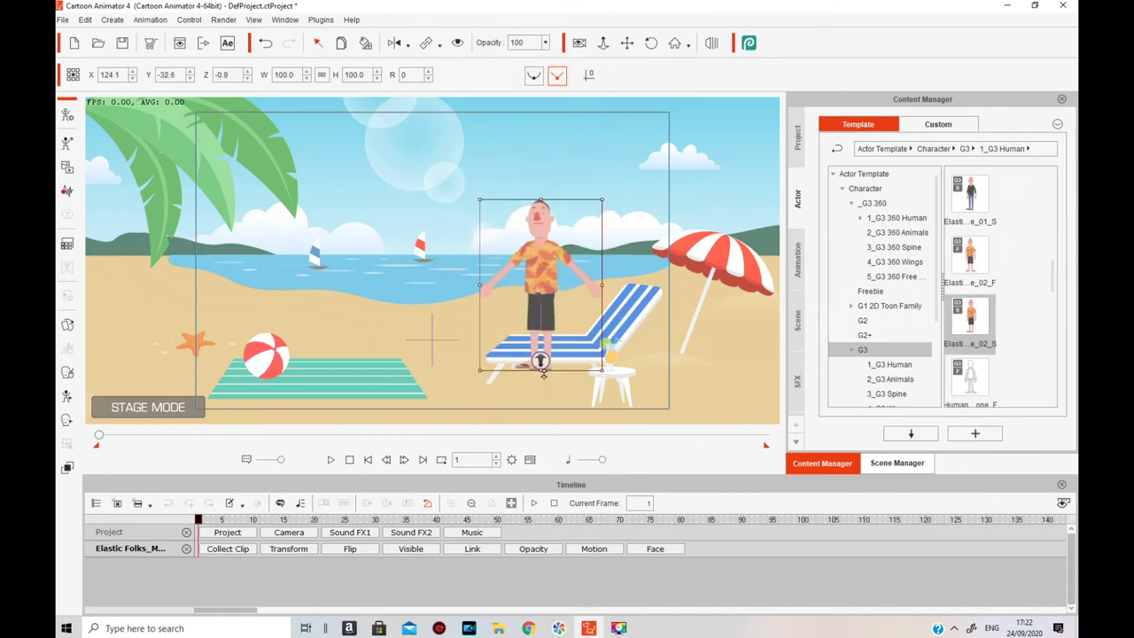
{"action": "left_click_drag", "start_coordinate": [541, 361], "coordinate": [549, 350]}
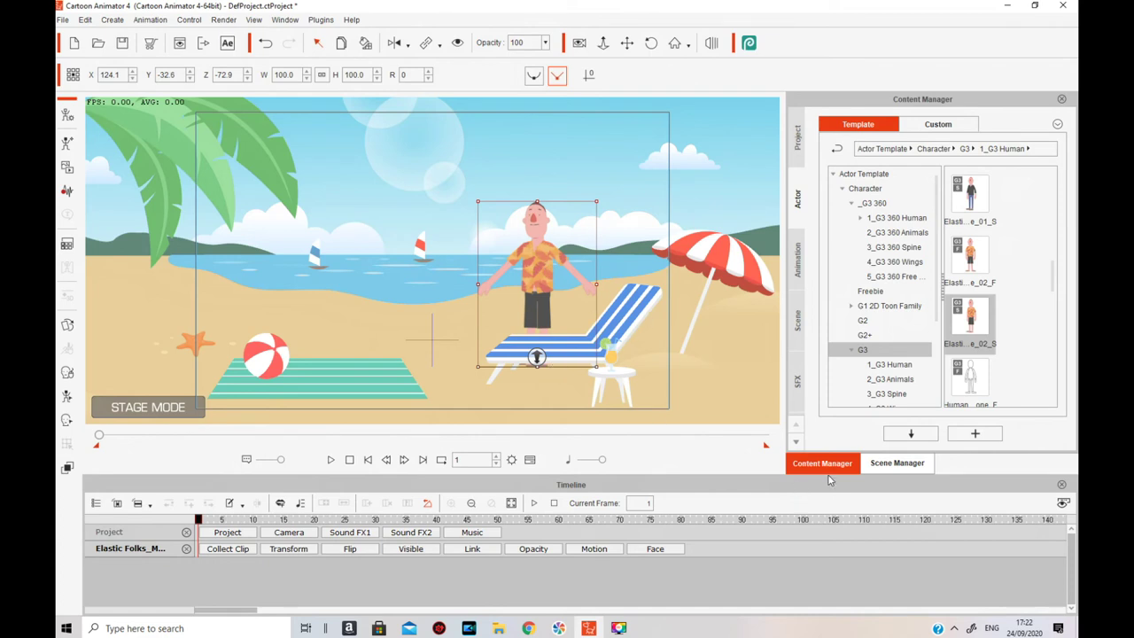
Look at the character's context commands and browse the Action Menu animation templates down to the G3 Human folder
{"action": "left_click", "coordinate": [797, 261]}
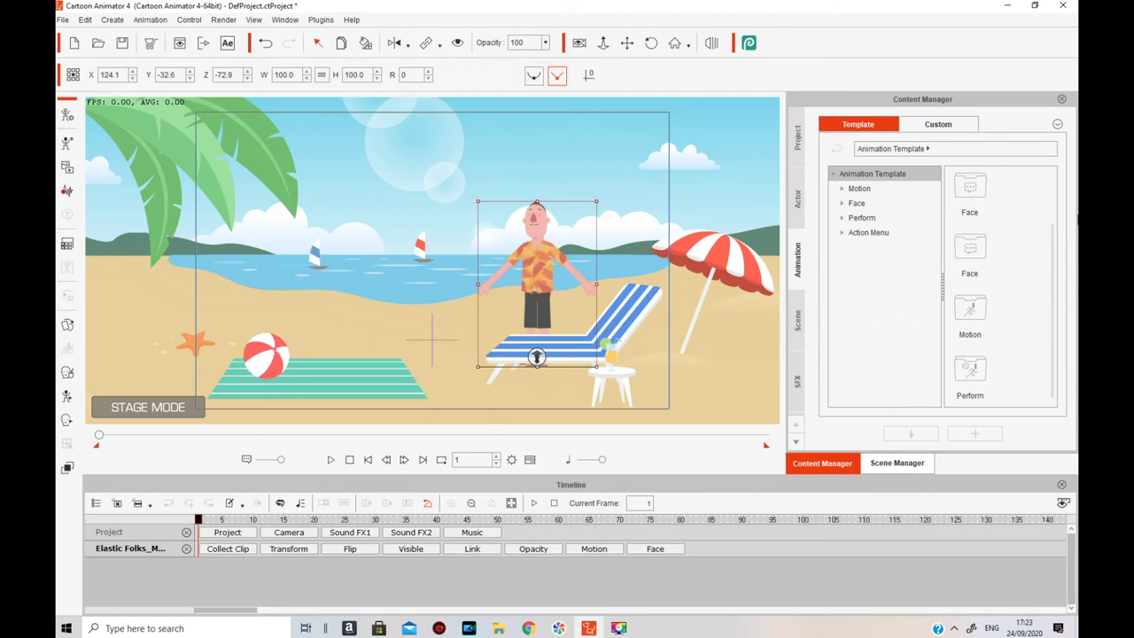
{"action": "right_click", "coordinate": [536, 268]}
{"action": "mouse_move", "coordinate": [599, 280]}
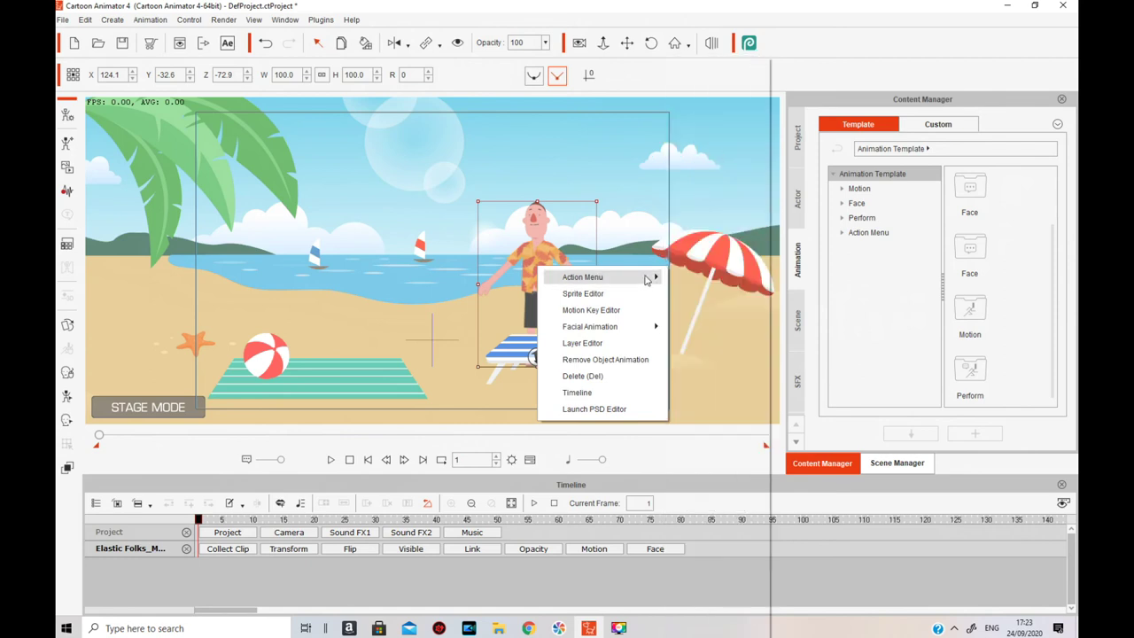
{"action": "left_click", "coordinate": [869, 236]}
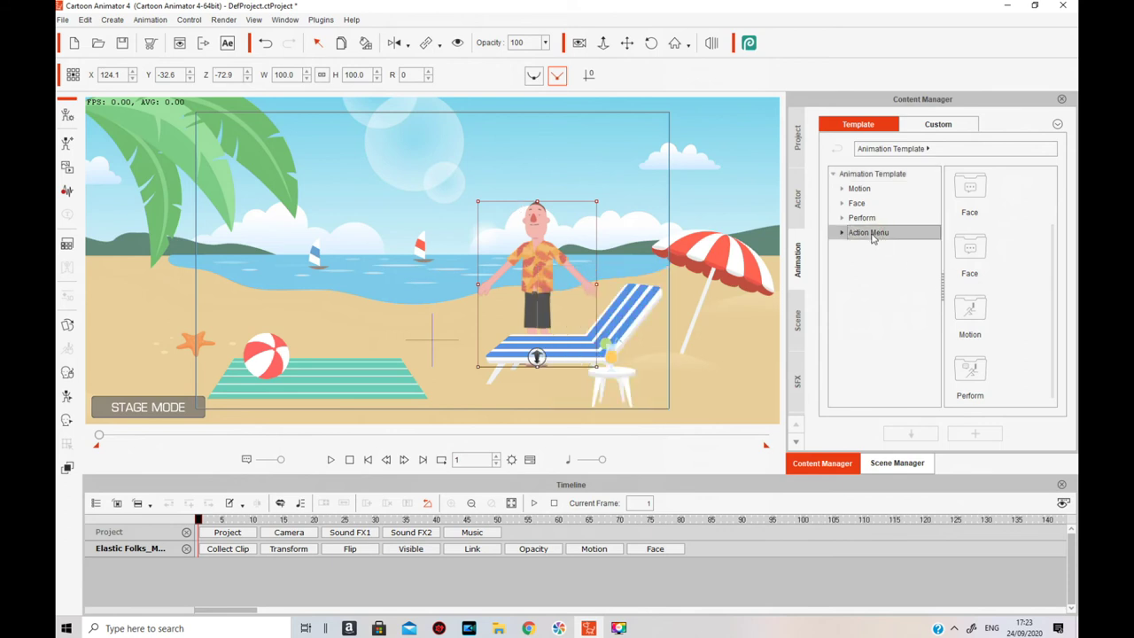
{"action": "left_click", "coordinate": [975, 259]}
{"action": "left_click", "coordinate": [975, 259]}
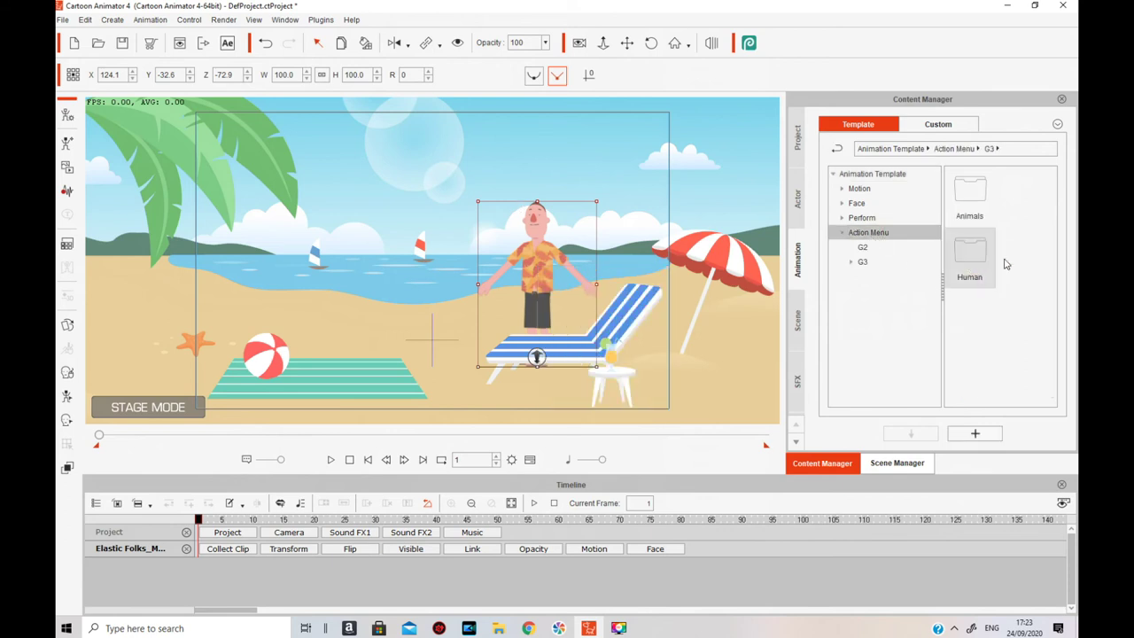
{"action": "double_click", "coordinate": [975, 251]}
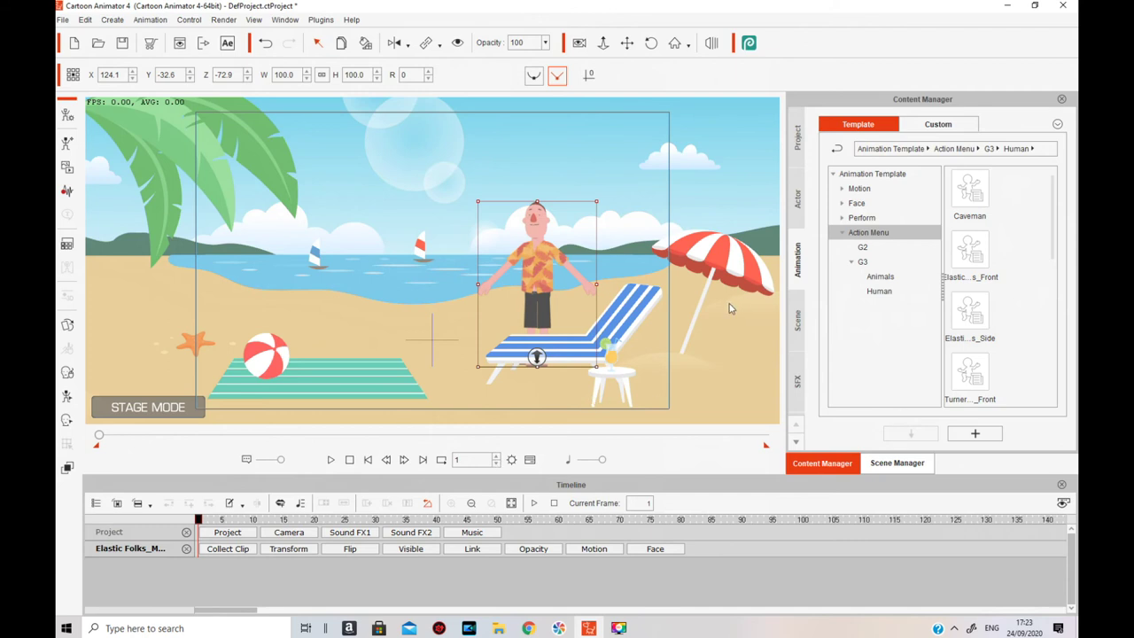
Apply the Jump_01 motion to the character from the Move folder of the Elastic Folks_Side motion templates under 1_G3 Human
{"action": "left_click", "coordinate": [861, 188]}
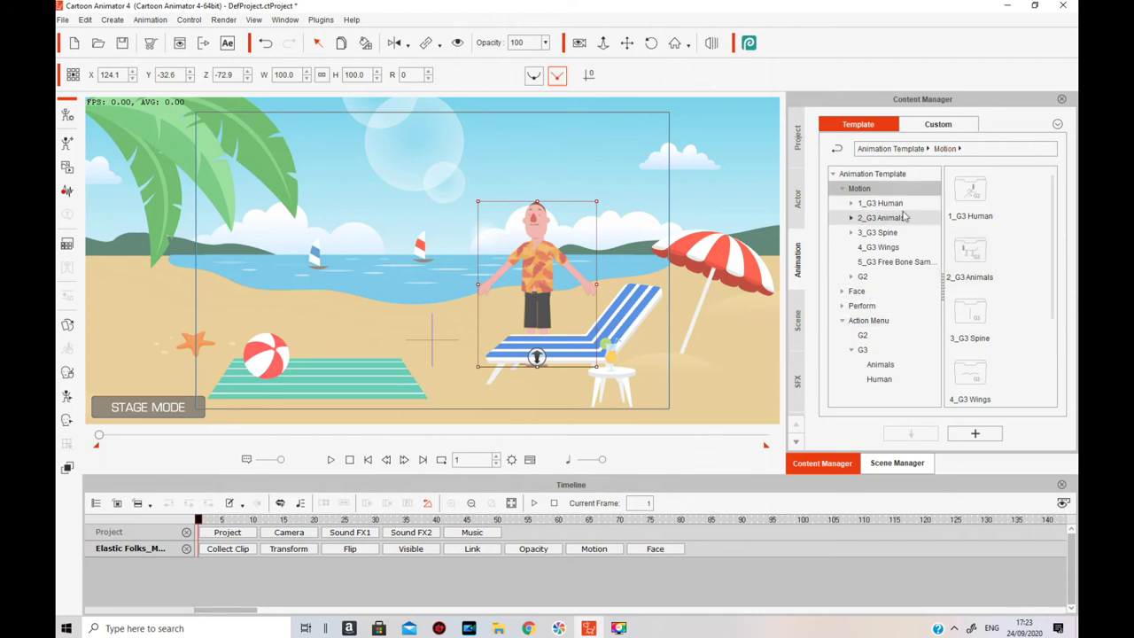
{"action": "double_click", "coordinate": [858, 191]}
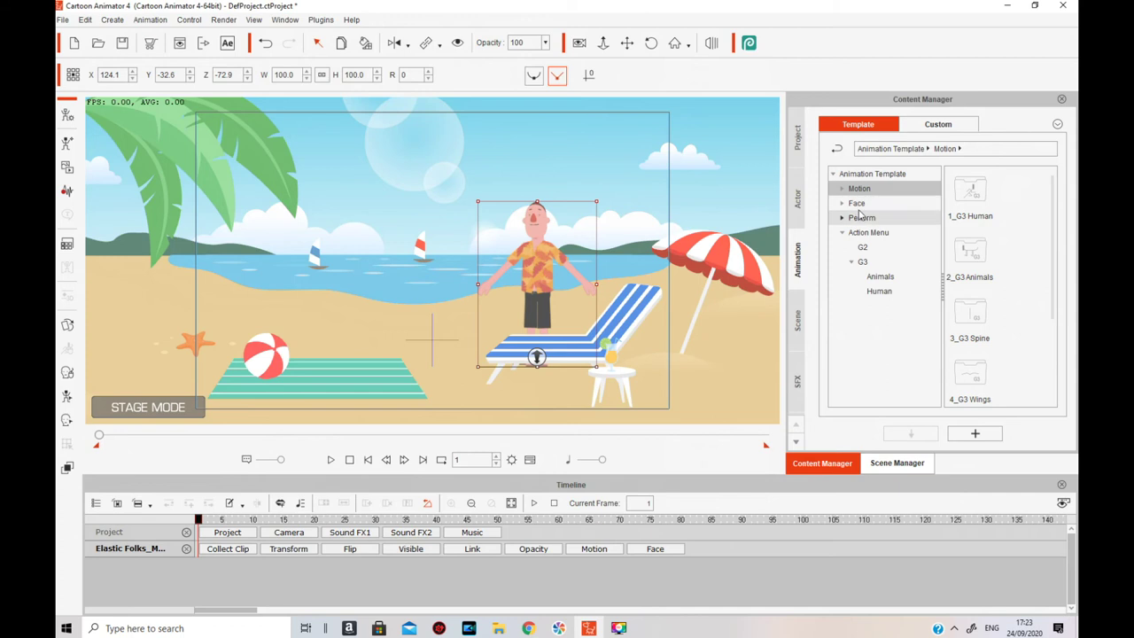
{"action": "double_click", "coordinate": [858, 188]}
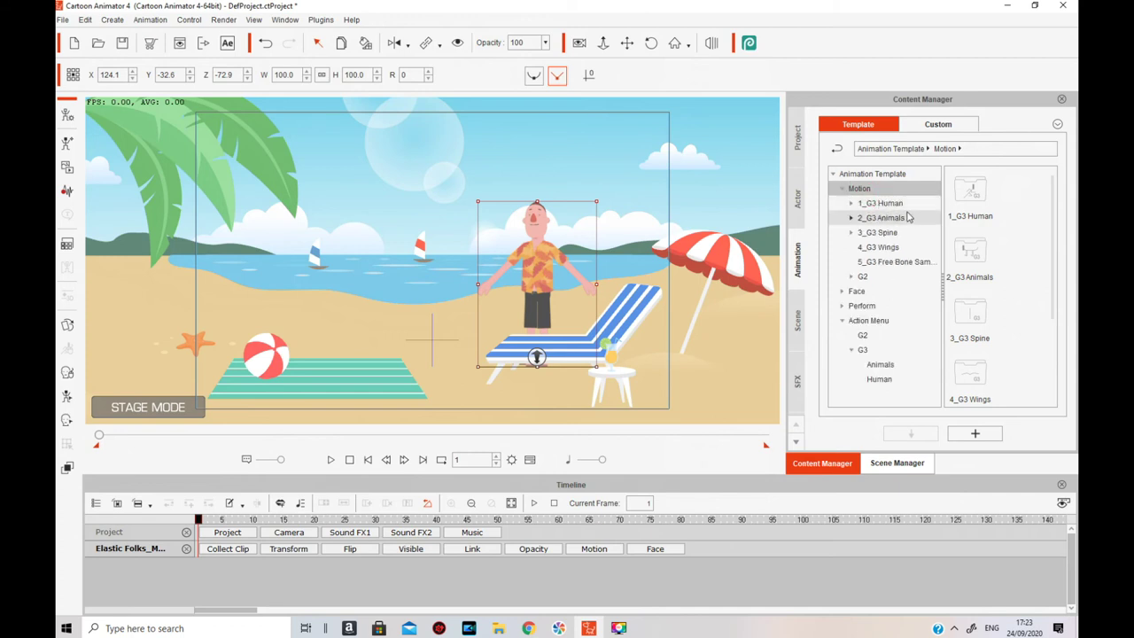
{"action": "double_click", "coordinate": [899, 204]}
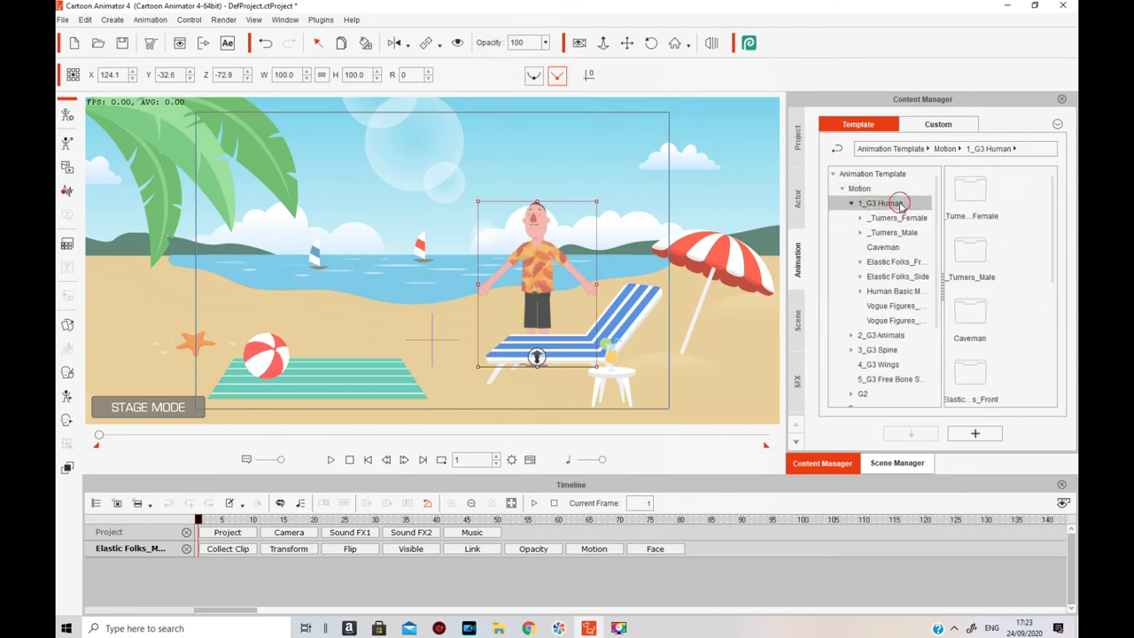
{"action": "double_click", "coordinate": [897, 278]}
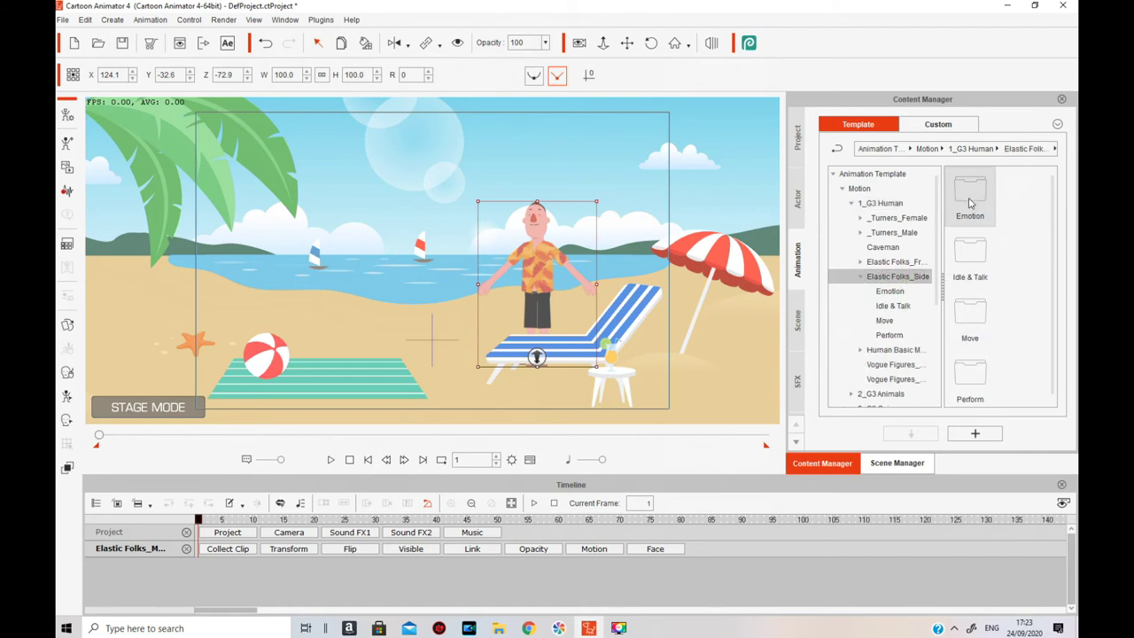
{"action": "left_click", "coordinate": [970, 315]}
{"action": "left_click", "coordinate": [970, 315]}
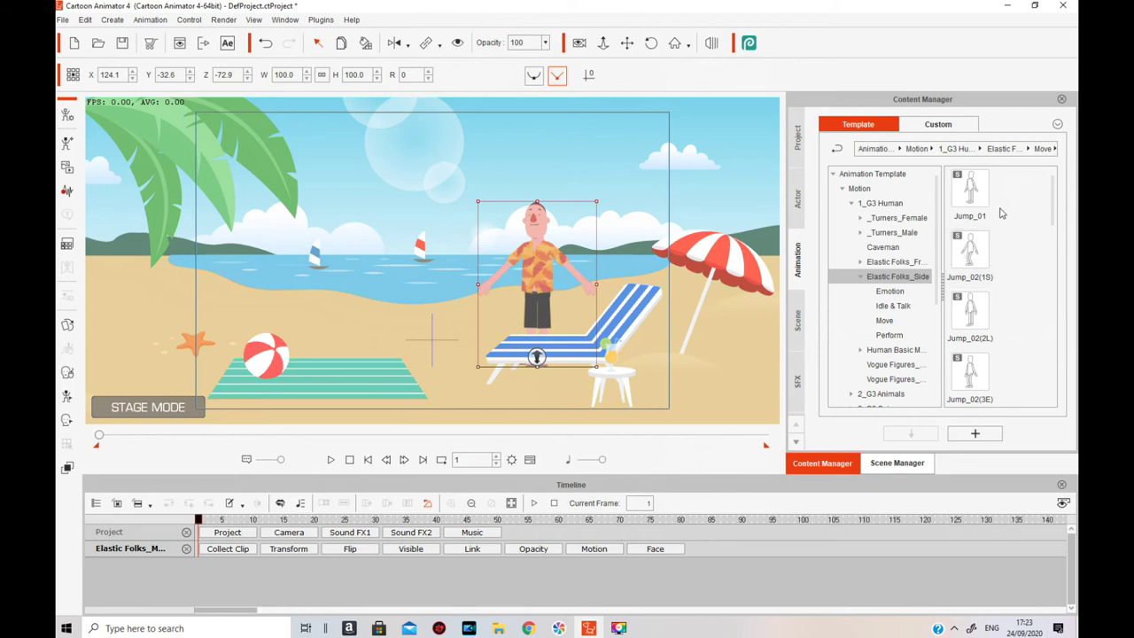
{"action": "double_click", "coordinate": [972, 197]}
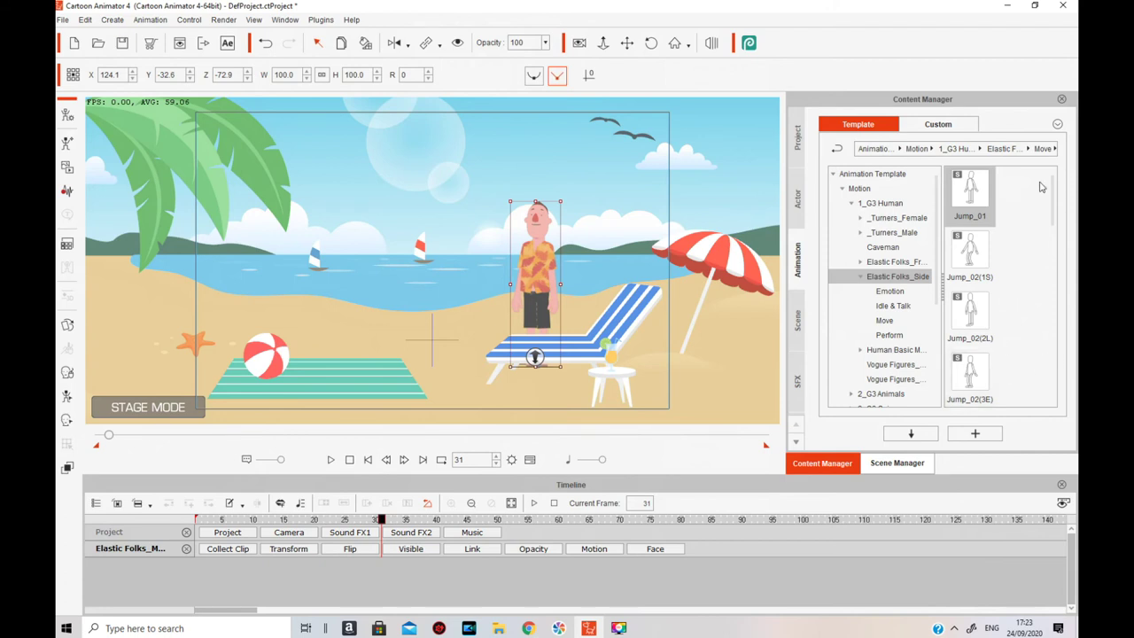
Append the Walk(1S), Walk(2L) twice, and Walk(3E) motions after the character's jump
{"action": "left_click_drag", "start_coordinate": [1047, 196], "coordinate": [1060, 388]}
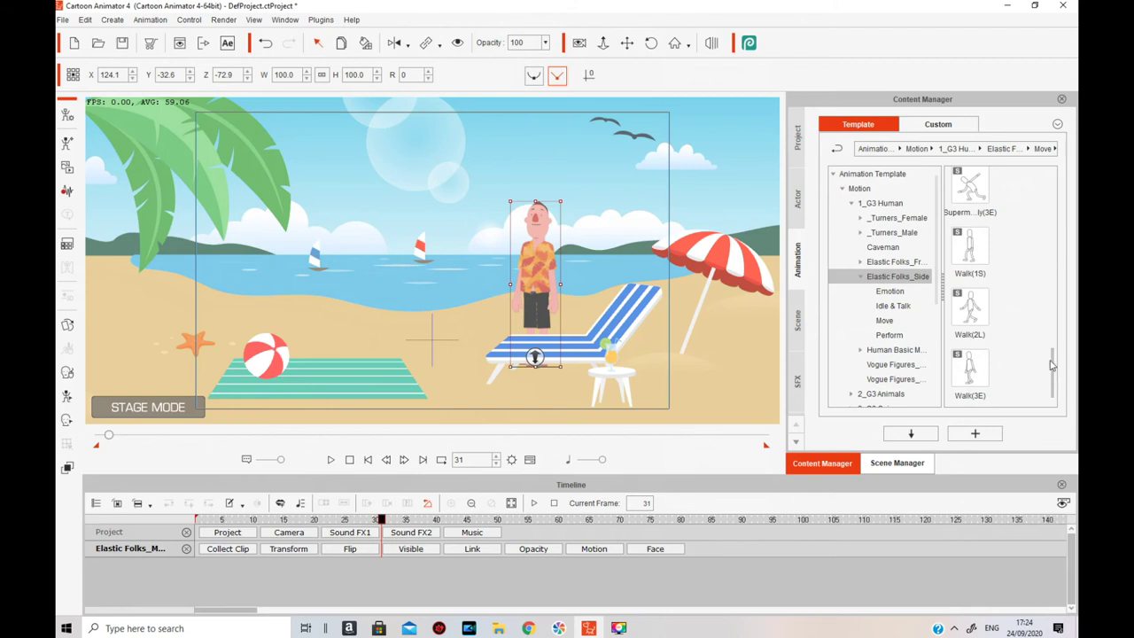
{"action": "double_click", "coordinate": [970, 261]}
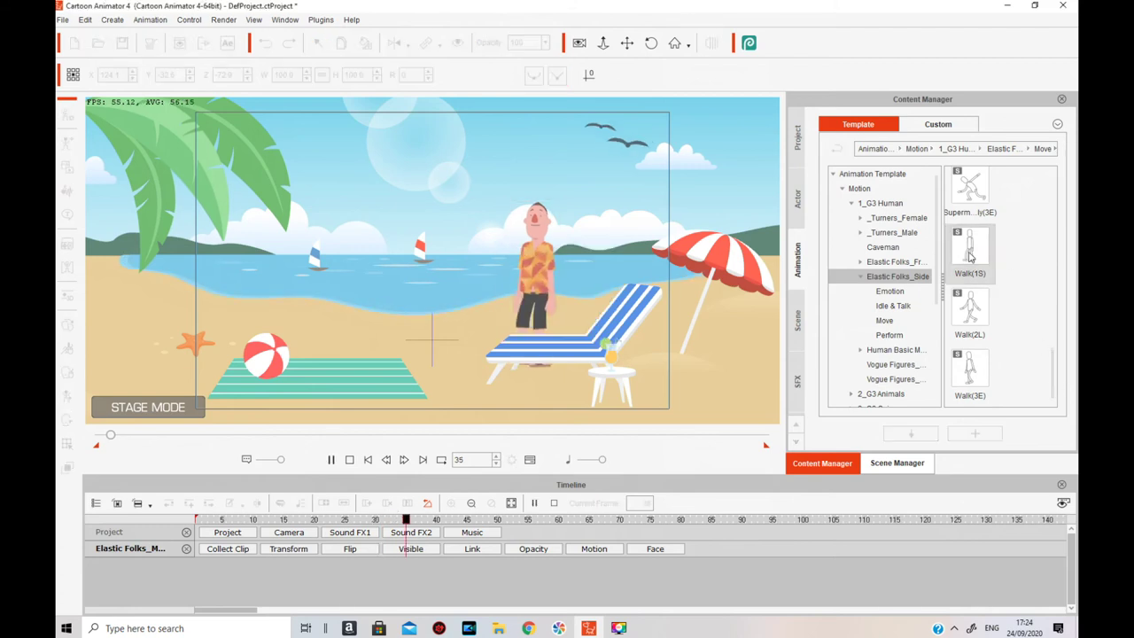
{"action": "double_click", "coordinate": [974, 310]}
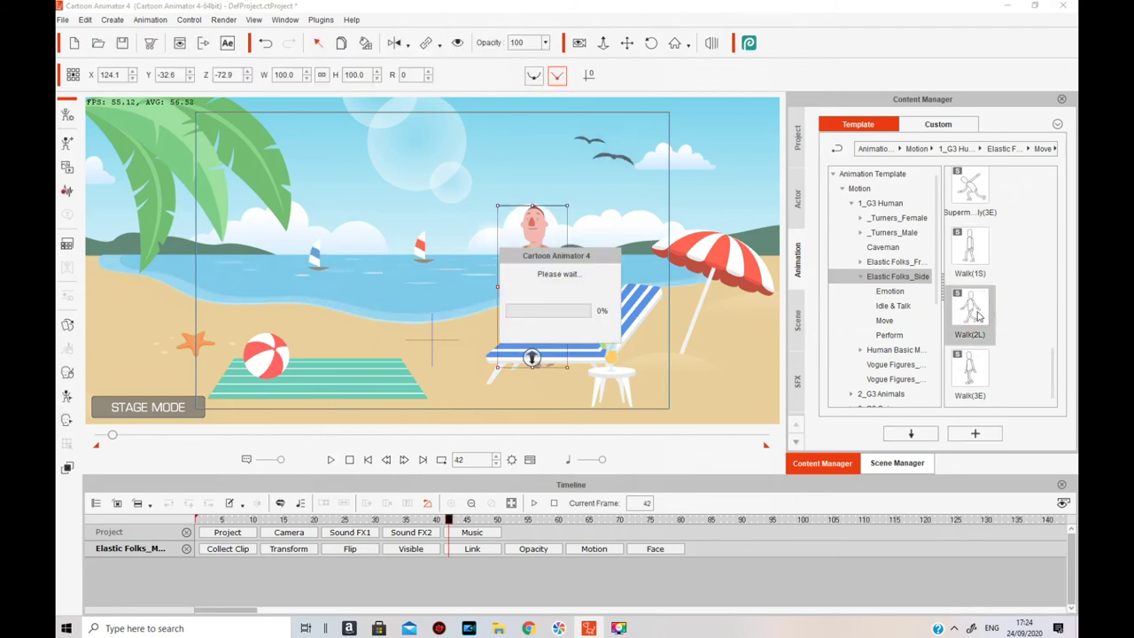
{"action": "left_click", "coordinate": [971, 301]}
{"action": "double_click", "coordinate": [971, 301]}
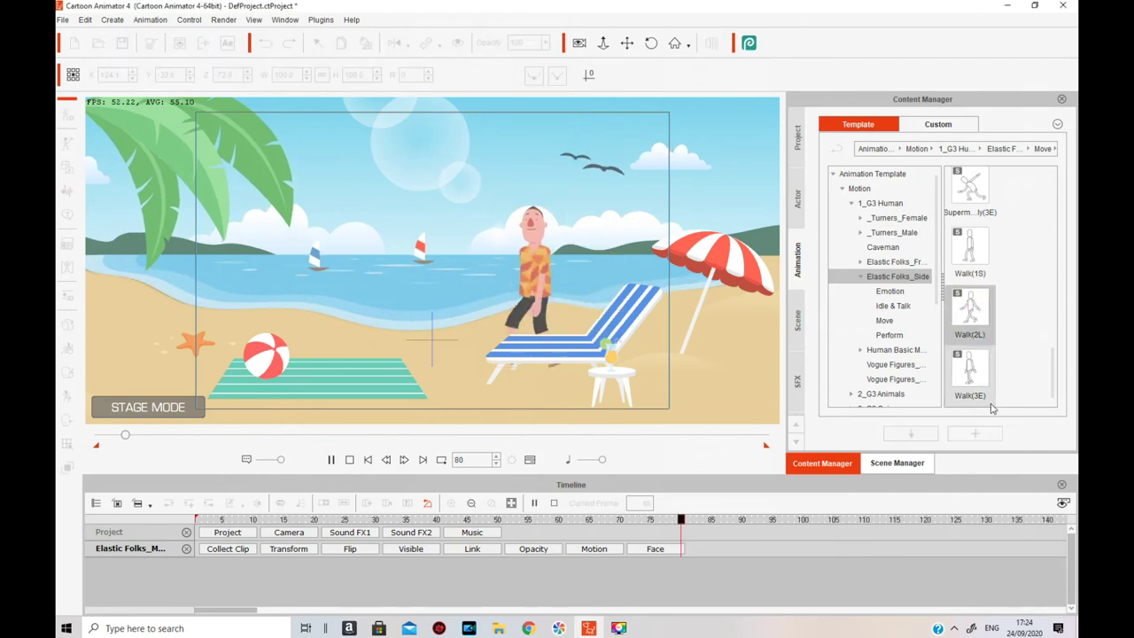
{"action": "left_click", "coordinate": [965, 372]}
{"action": "double_click", "coordinate": [965, 372]}
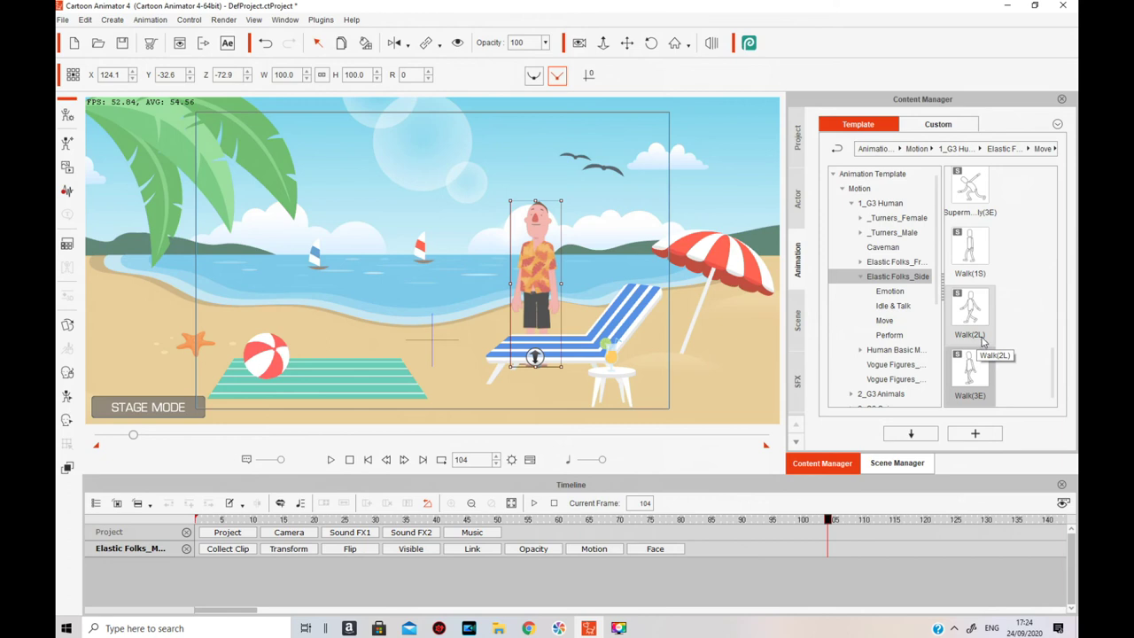
Show the character's Motion track in the timeline and play the animation from frame 1
{"action": "left_click", "coordinate": [995, 401]}
{"action": "left_click", "coordinate": [596, 549]}
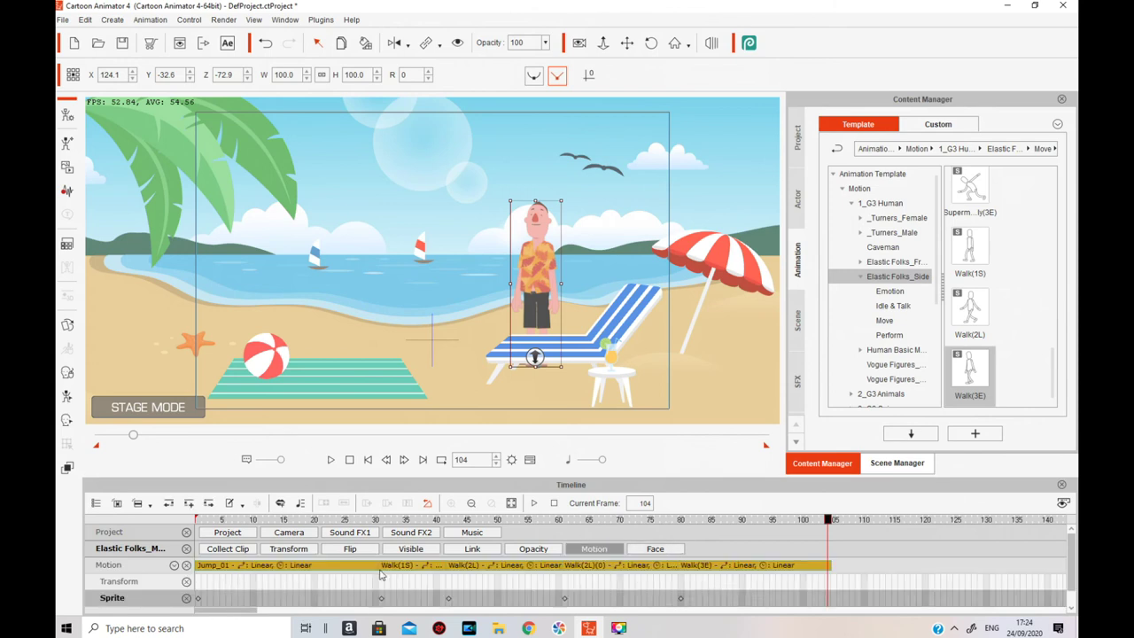
{"action": "left_click", "coordinate": [349, 459]}
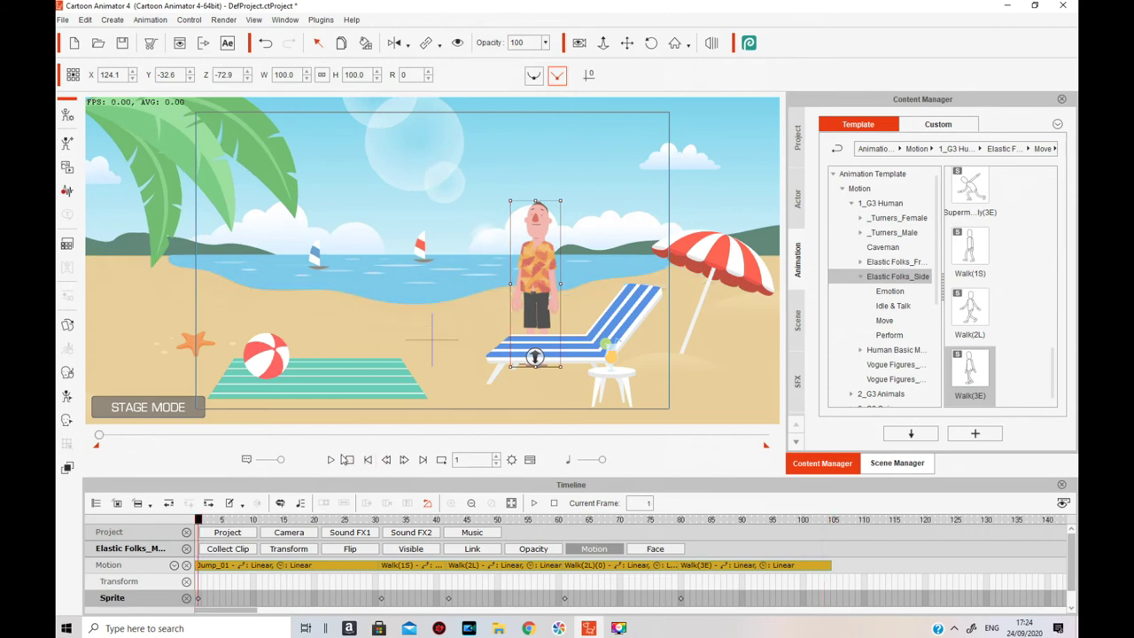
{"action": "left_click", "coordinate": [331, 459]}
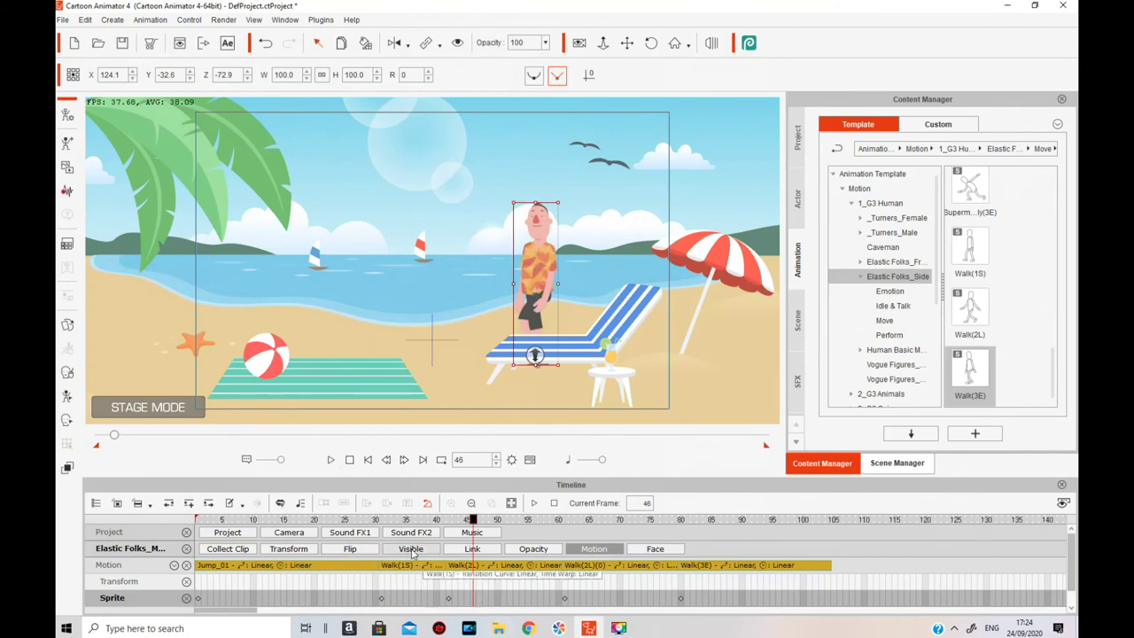
Show the character's Transform track and add a key at frame 31, where the walk begins
{"action": "left_click_drag", "start_coordinate": [473, 518], "coordinate": [381, 506]}
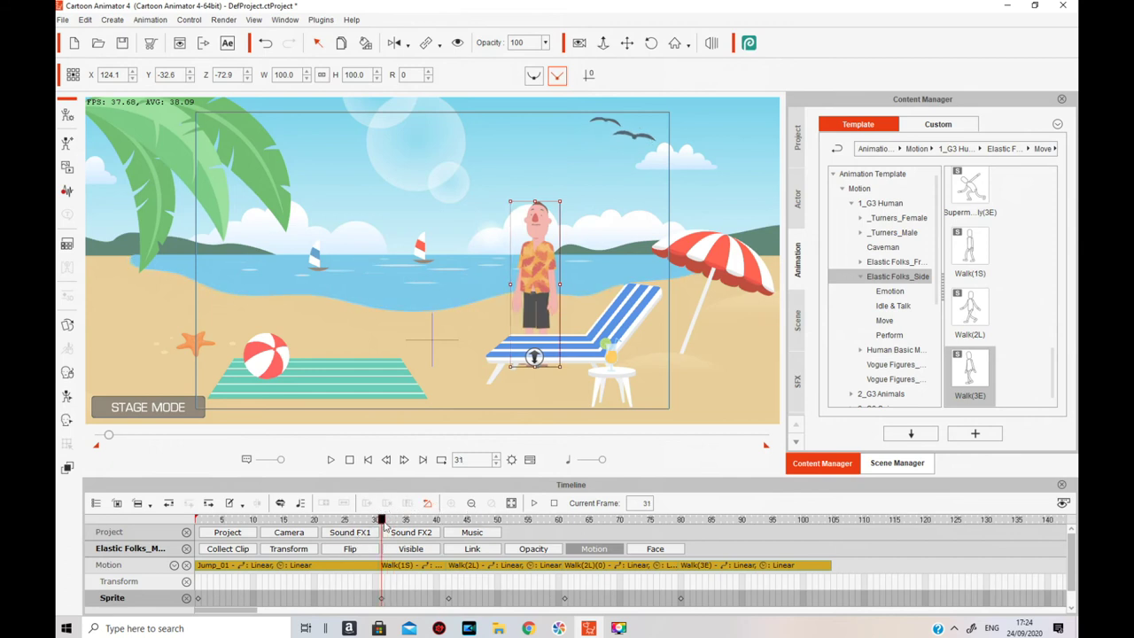
{"action": "left_click_drag", "start_coordinate": [380, 520], "coordinate": [381, 520]}
{"action": "left_click", "coordinate": [288, 549]}
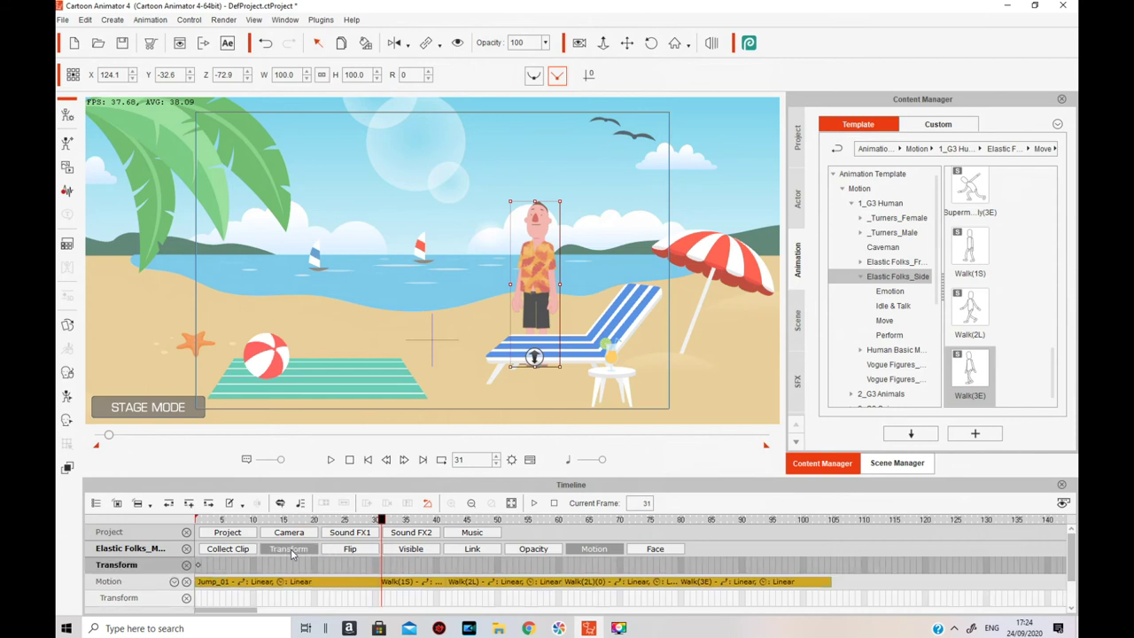
{"action": "left_click", "coordinate": [381, 565]}
At frame 91, move the character across the beach to beside the starfish, at X -242.0, Y -34.8
{"action": "left_click", "coordinate": [829, 521]}
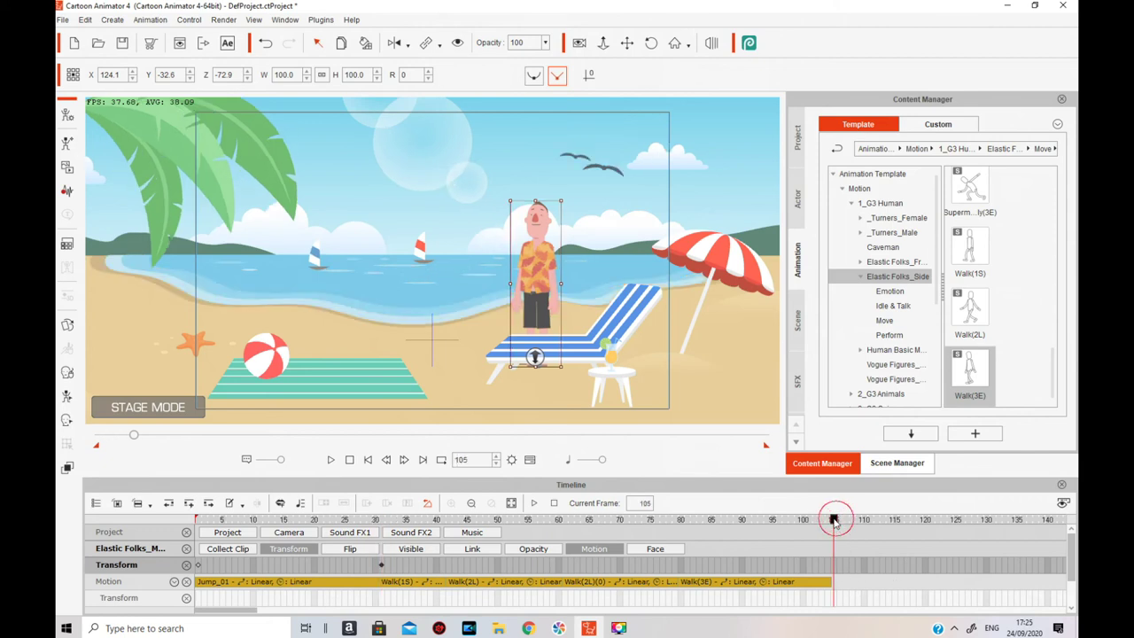
{"action": "left_click_drag", "start_coordinate": [829, 520], "coordinate": [747, 522]}
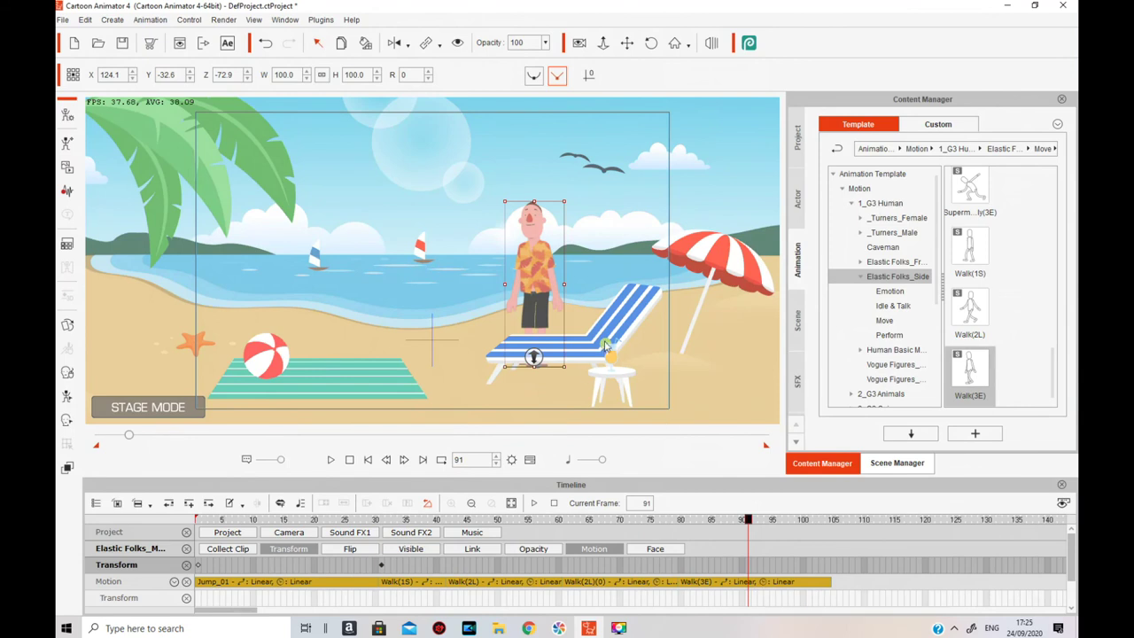
{"action": "left_click_drag", "start_coordinate": [537, 295], "coordinate": [227, 298]}
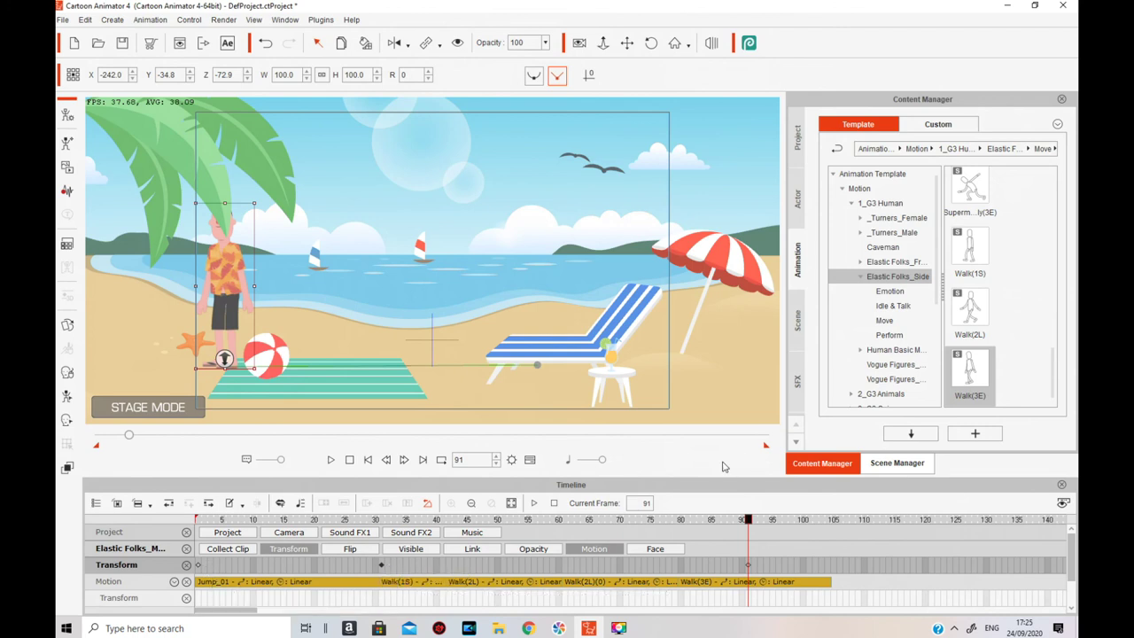
Play the animation from the first frame to check the walk across the beach, and stop playback
{"action": "left_click", "coordinate": [369, 461]}
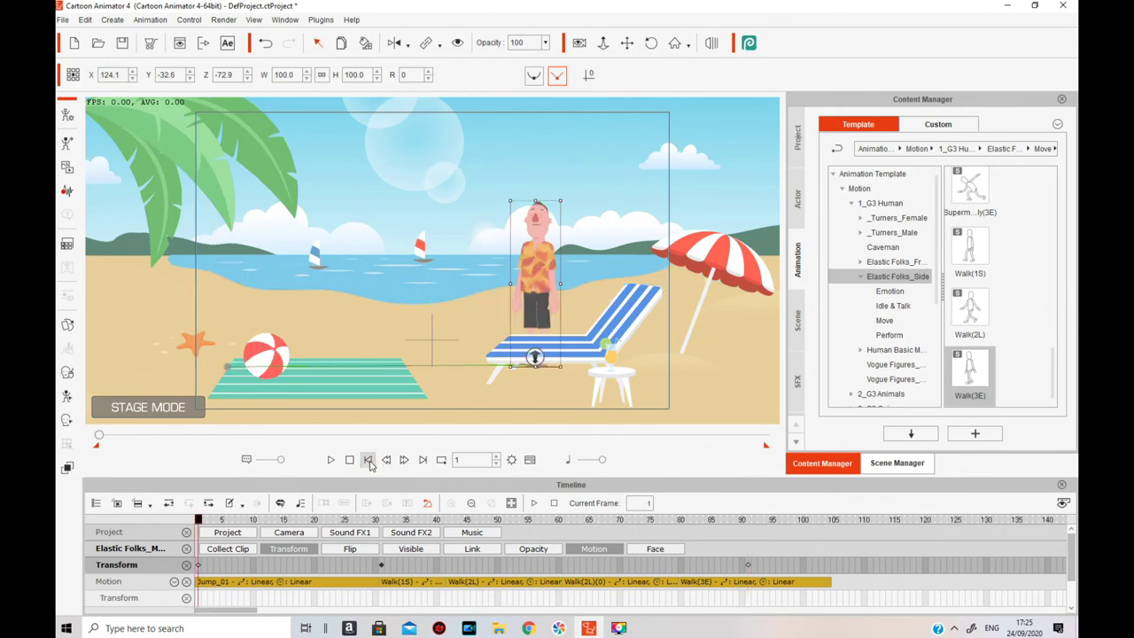
{"action": "left_click", "coordinate": [331, 460]}
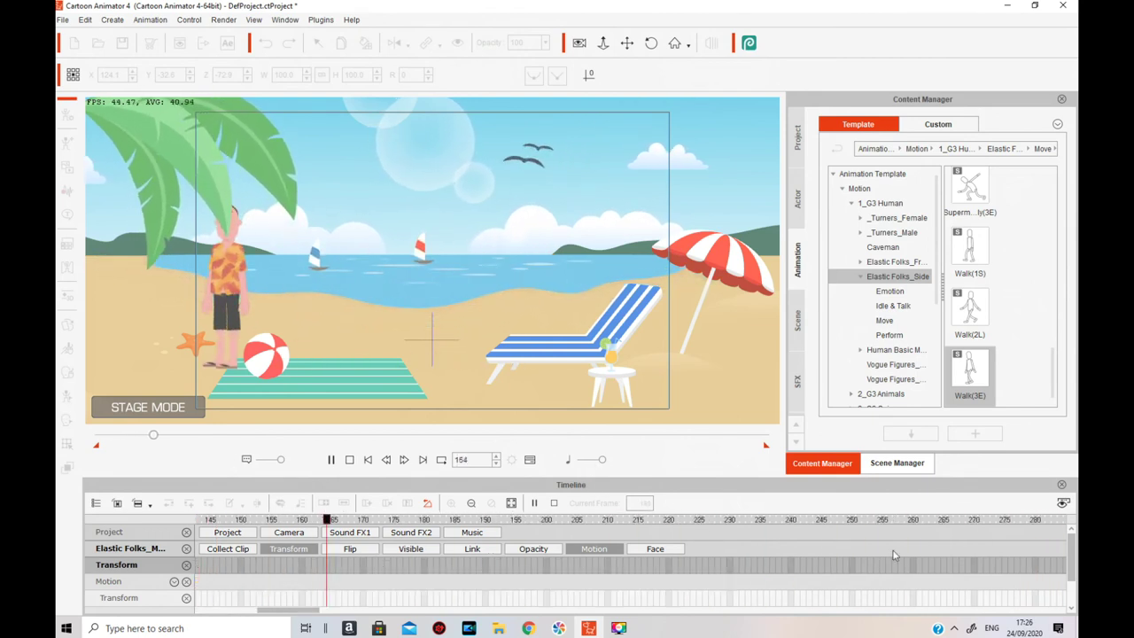
{"action": "left_click", "coordinate": [349, 459]}
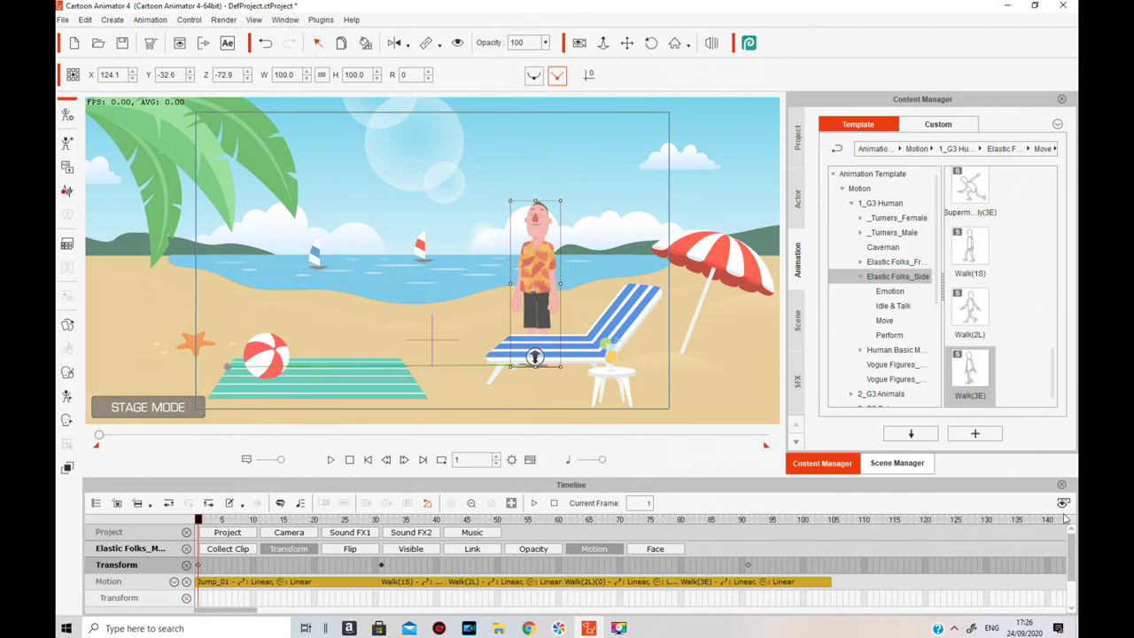
Move the character's last transform key to frame 105, at the end of the Walk(3E) clip
{"action": "left_click", "coordinate": [748, 564]}
{"action": "left_click_drag", "start_coordinate": [772, 565], "coordinate": [834, 578]}
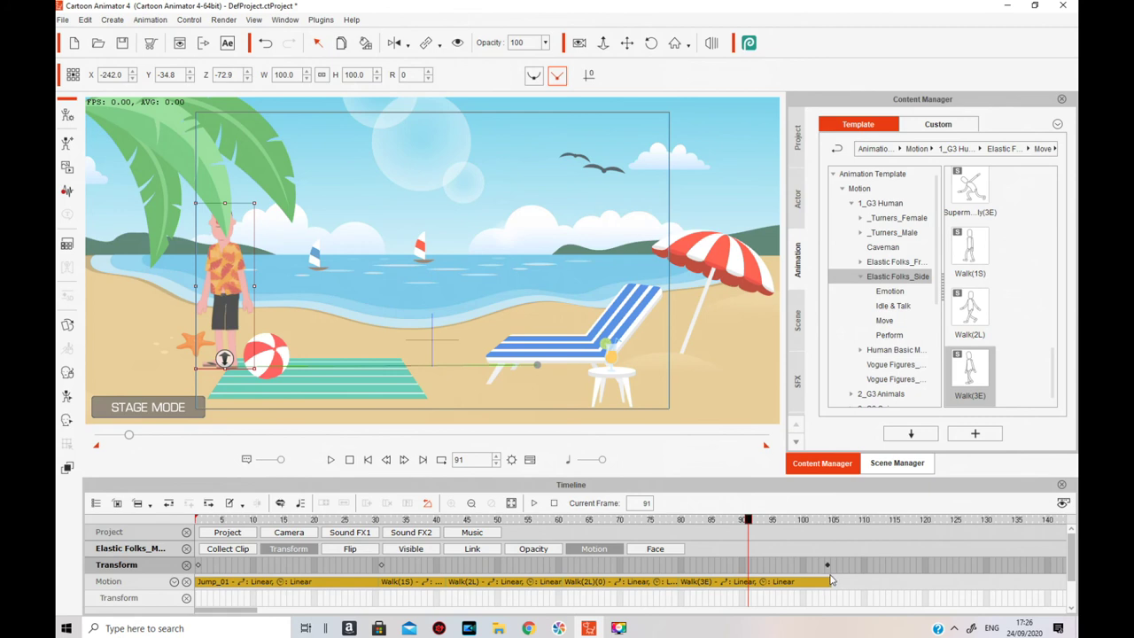
{"action": "left_click", "coordinate": [833, 580]}
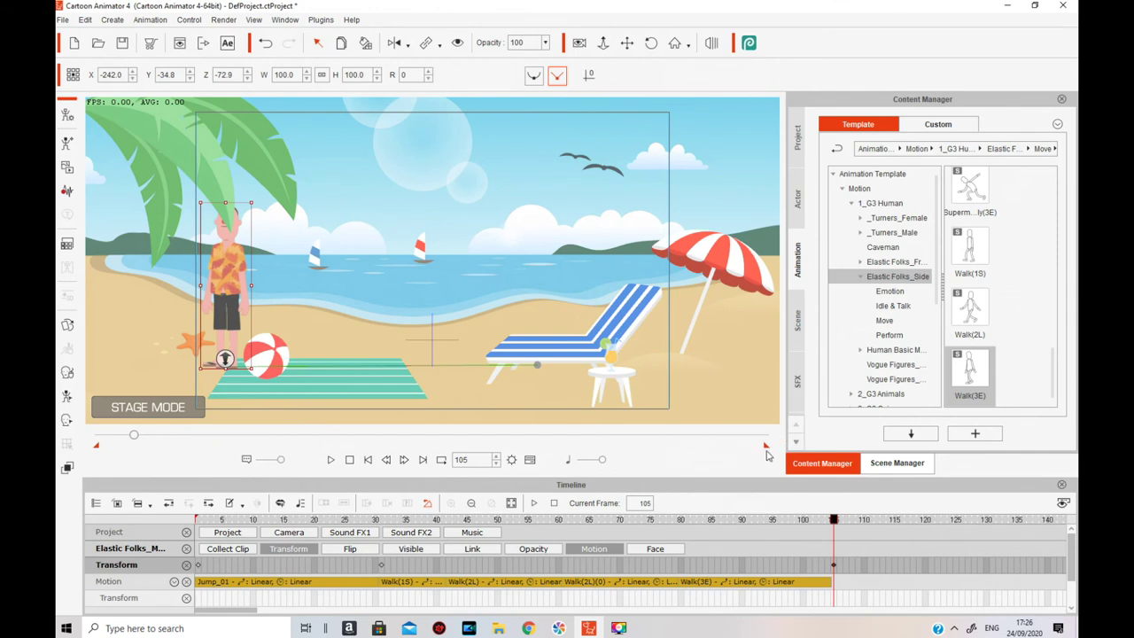
Shorten the playback range to end at frame 105 and play the animation from the first frame
{"action": "mouse_move", "coordinate": [767, 451]}
{"action": "left_mouse_down"}
{"action": "mouse_move", "coordinate": [734, 439]}
{"action": "mouse_move", "coordinate": [278, 409]}
{"action": "mouse_move", "coordinate": [141, 417]}
{"action": "left_mouse_up"}
{"action": "left_click", "coordinate": [367, 459]}
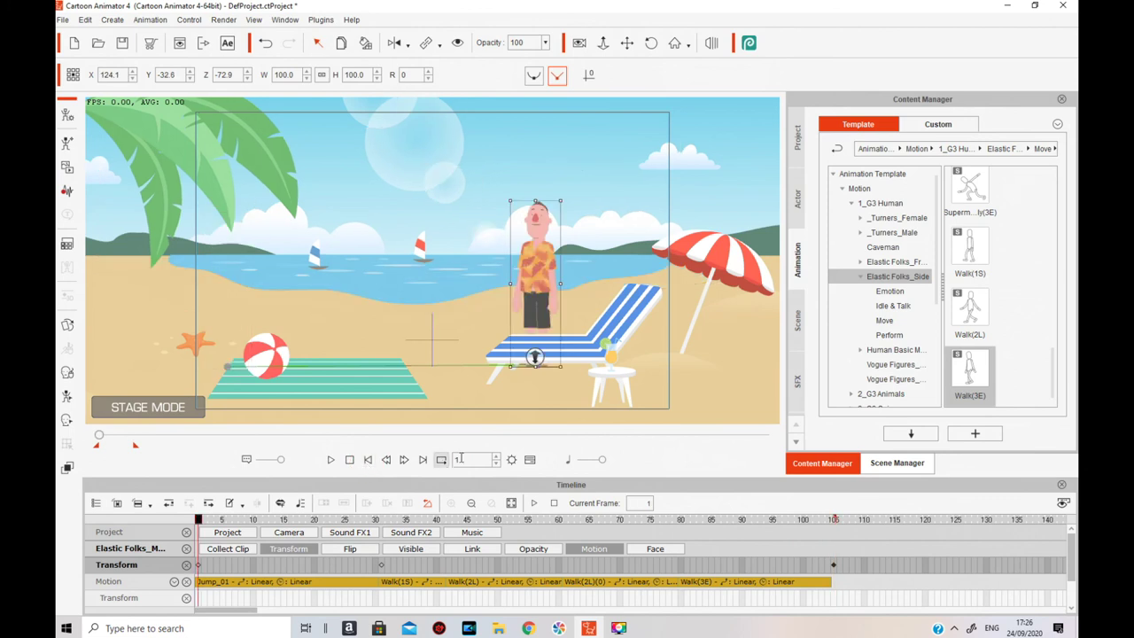
{"action": "left_click", "coordinate": [330, 459]}
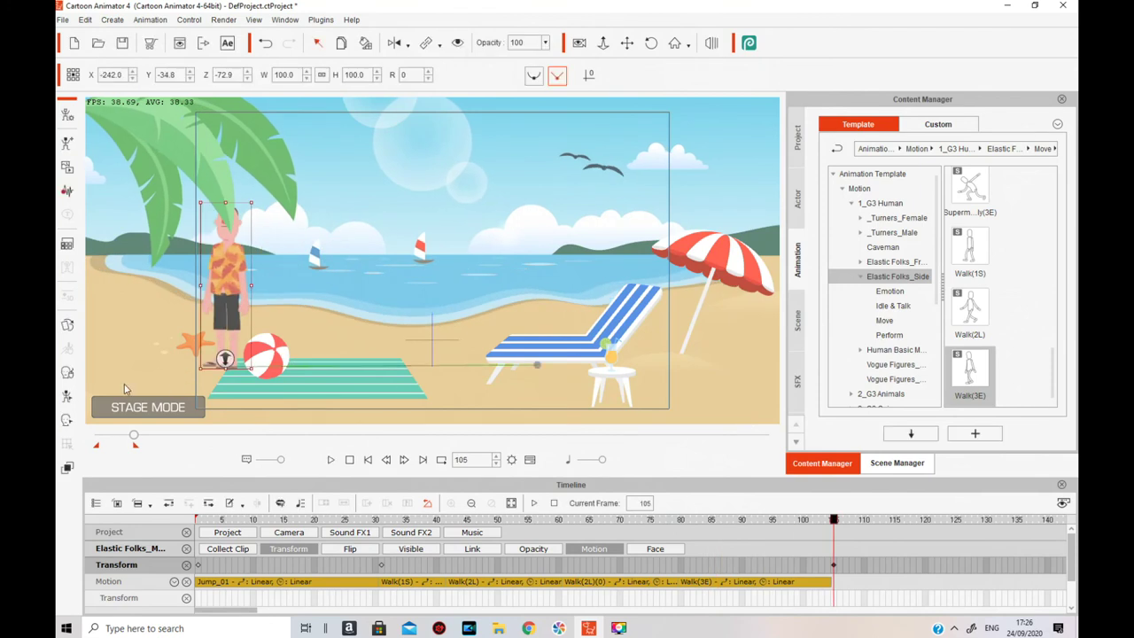
Move the character's last transform key back to frame 91 and scrub the playhead to frame 81
{"action": "left_click_drag", "start_coordinate": [833, 529], "coordinate": [743, 532]}
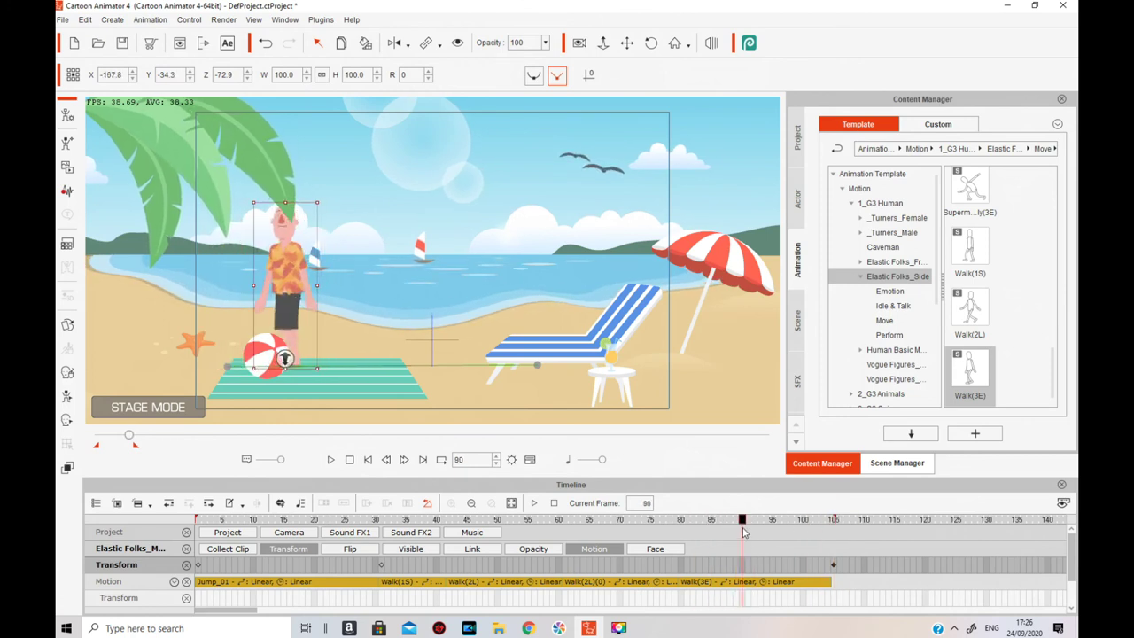
{"action": "left_click_drag", "start_coordinate": [835, 565], "coordinate": [746, 571]}
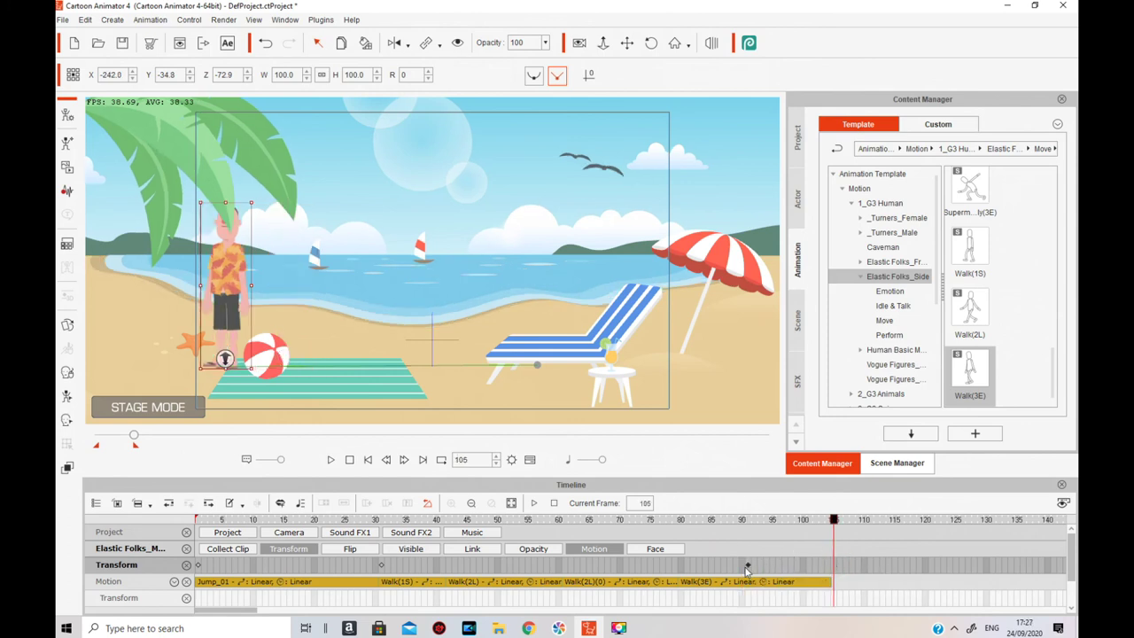
{"action": "left_click", "coordinate": [746, 518]}
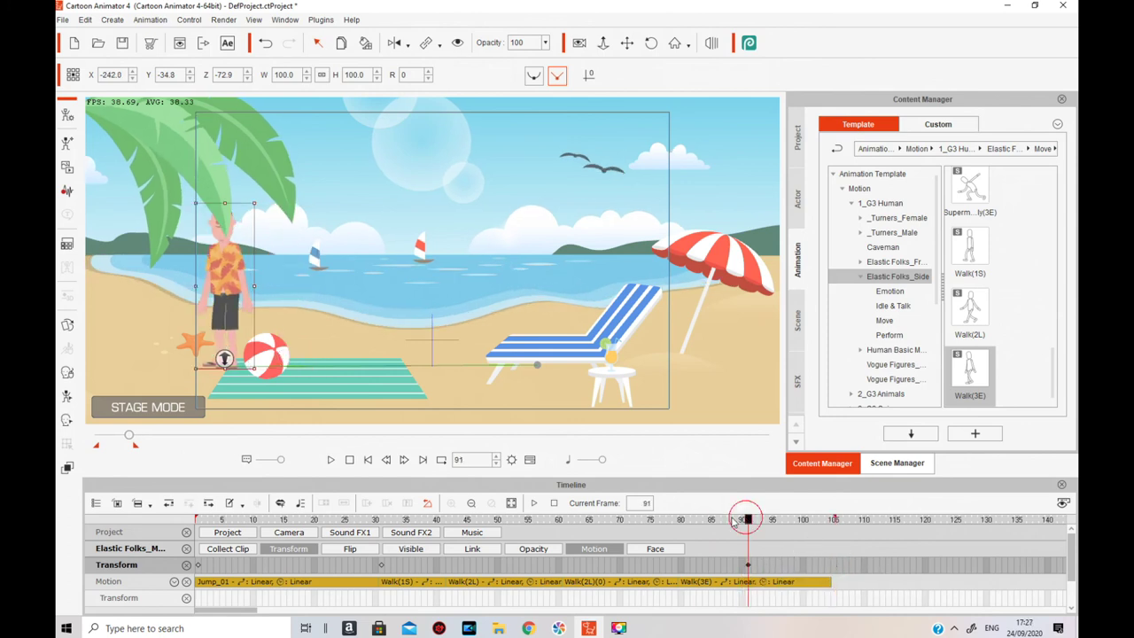
{"action": "left_click", "coordinate": [687, 519]}
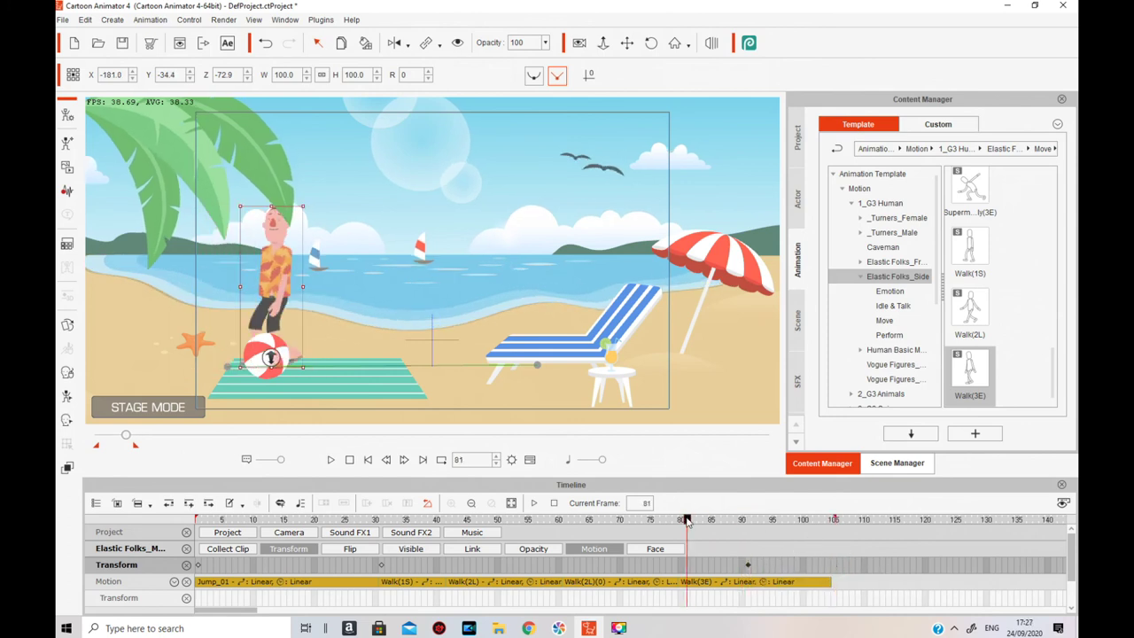
Play the end of the walk, and play the whole animation from the first frame to check the new key timing
{"action": "left_click", "coordinate": [331, 460]}
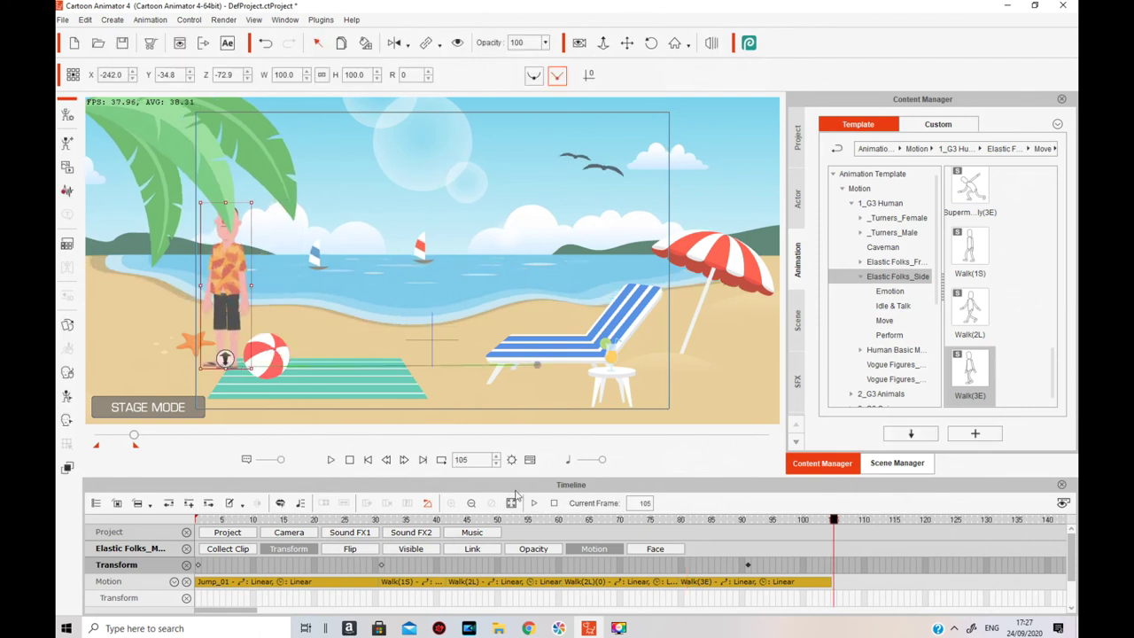
{"action": "left_click", "coordinate": [368, 460]}
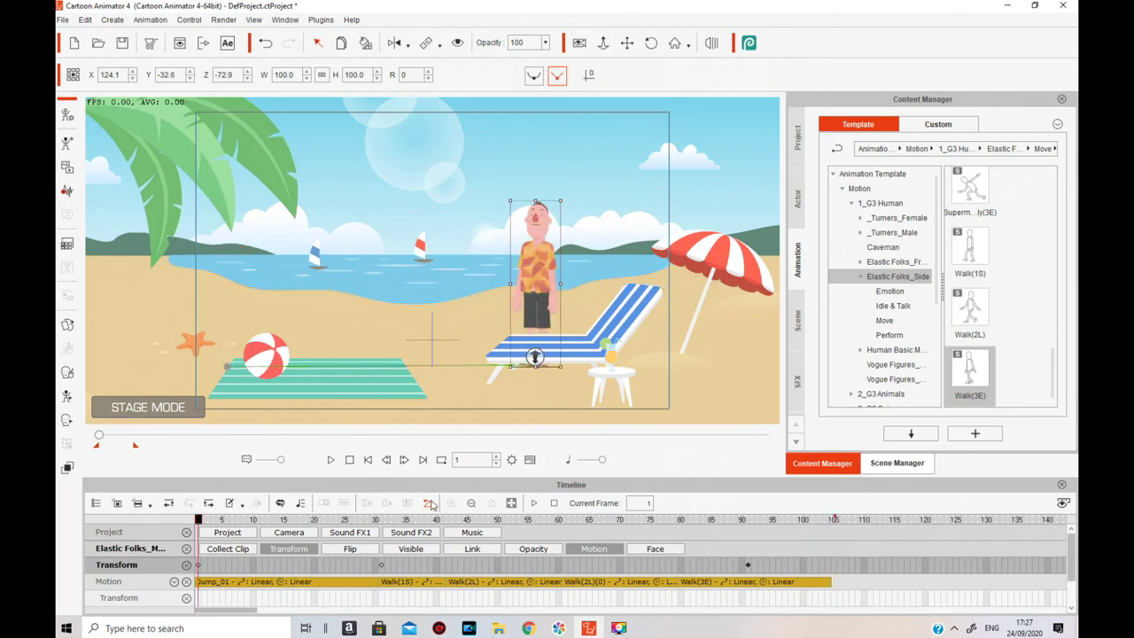
{"action": "left_click", "coordinate": [331, 460]}
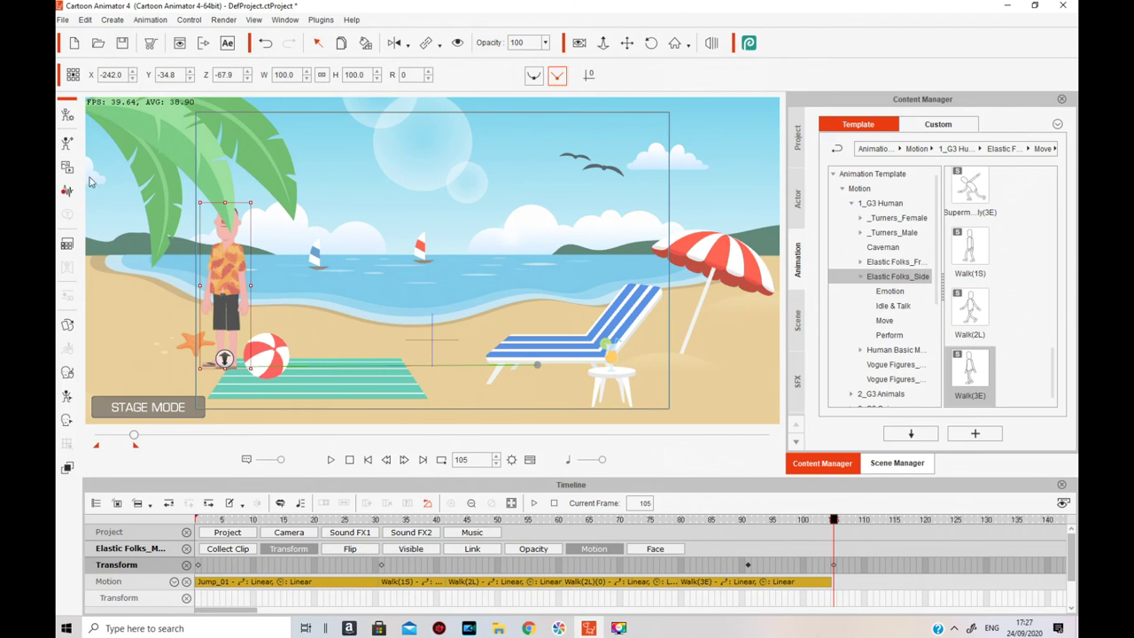
Import Mummy.psd from the Desktop as a new G3 character in the beach scene
{"action": "left_click", "coordinate": [68, 145]}
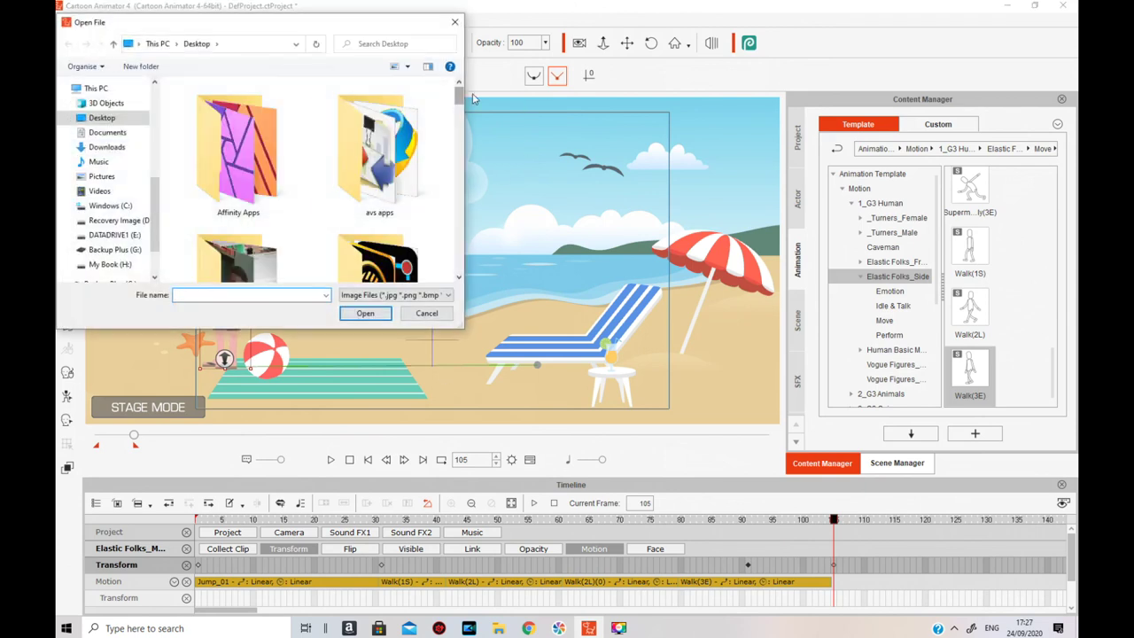
{"action": "left_click_drag", "start_coordinate": [460, 99], "coordinate": [460, 111]}
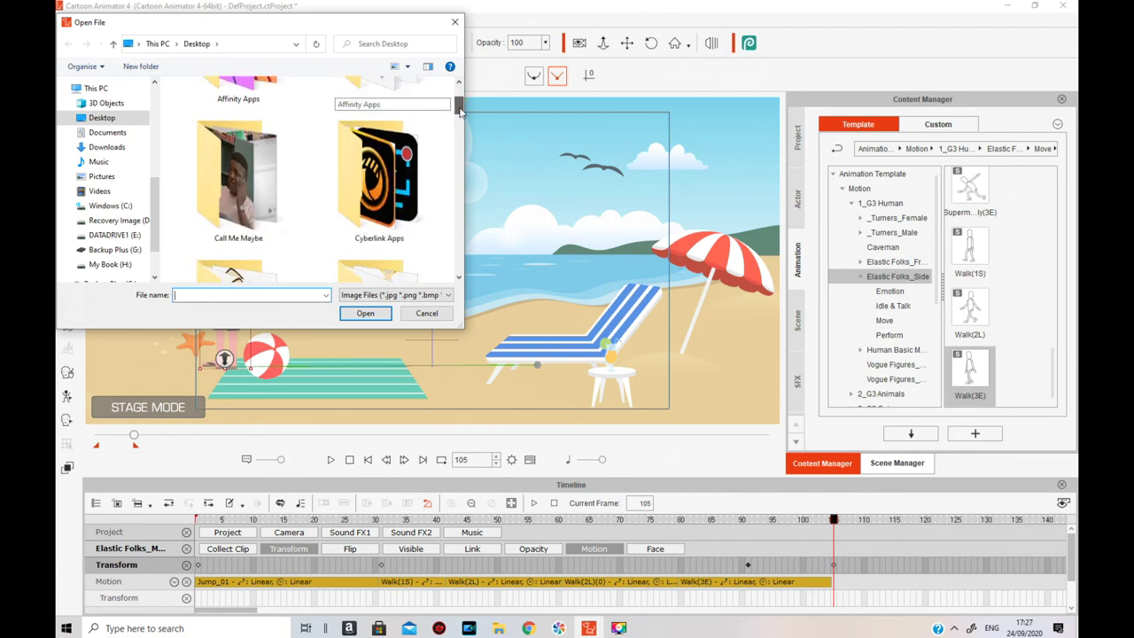
{"action": "left_click_drag", "start_coordinate": [460, 111], "coordinate": [451, 241]}
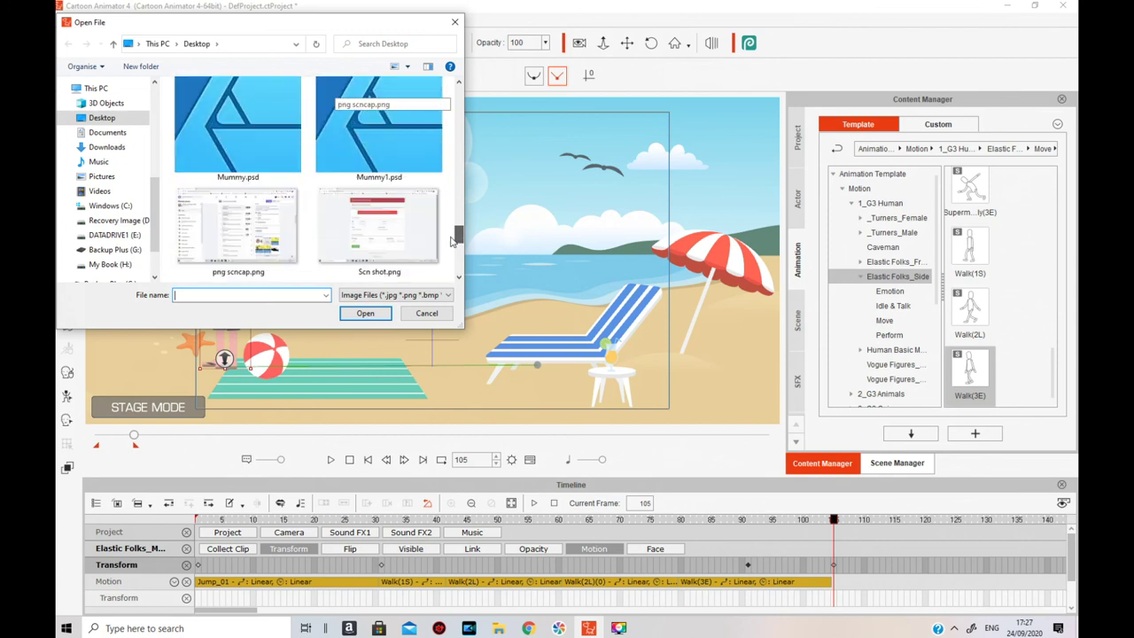
{"action": "left_click", "coordinate": [262, 176]}
{"action": "left_click", "coordinate": [365, 312]}
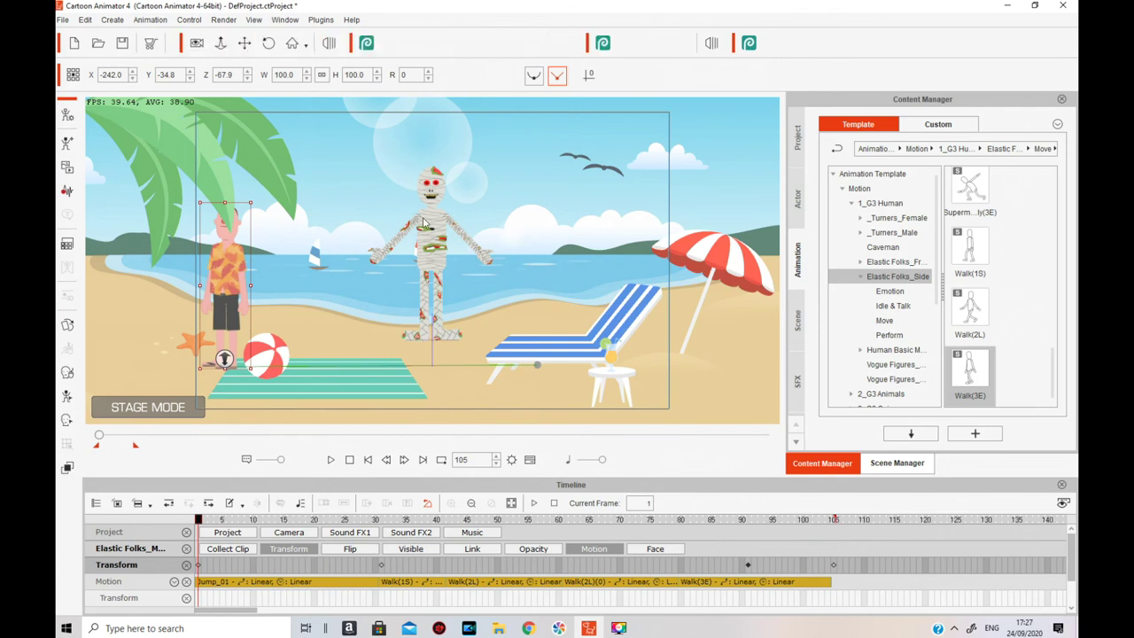
Open the mummy in Composer mode to view its bone rig, and return to the stage
{"action": "double_click", "coordinate": [439, 237]}
{"action": "left_click", "coordinate": [439, 238]}
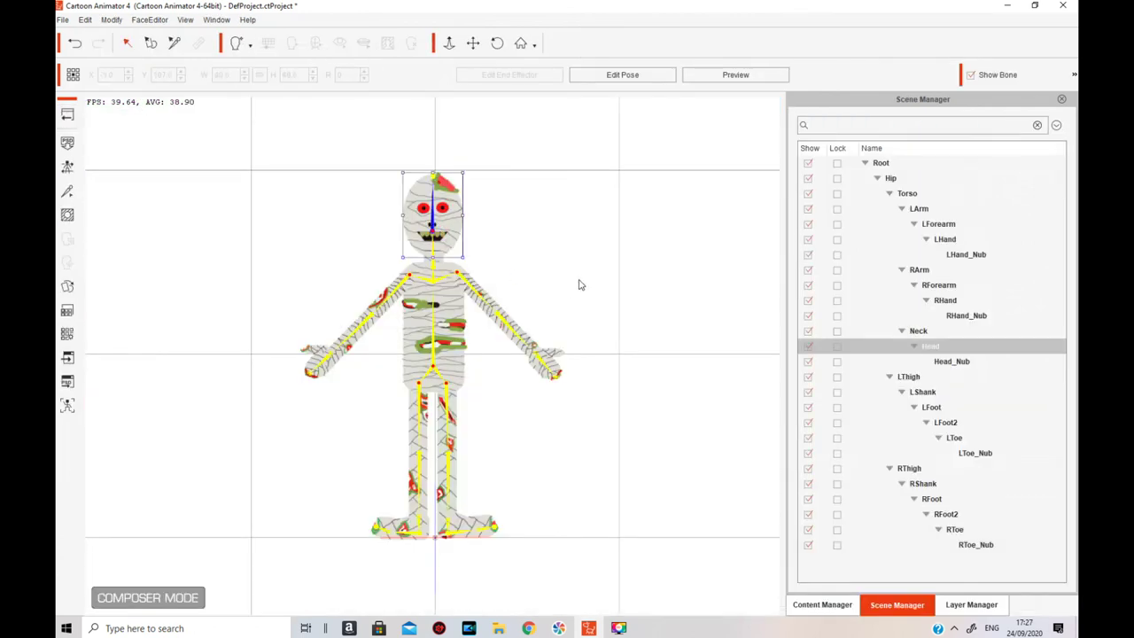
{"action": "left_click", "coordinate": [66, 114]}
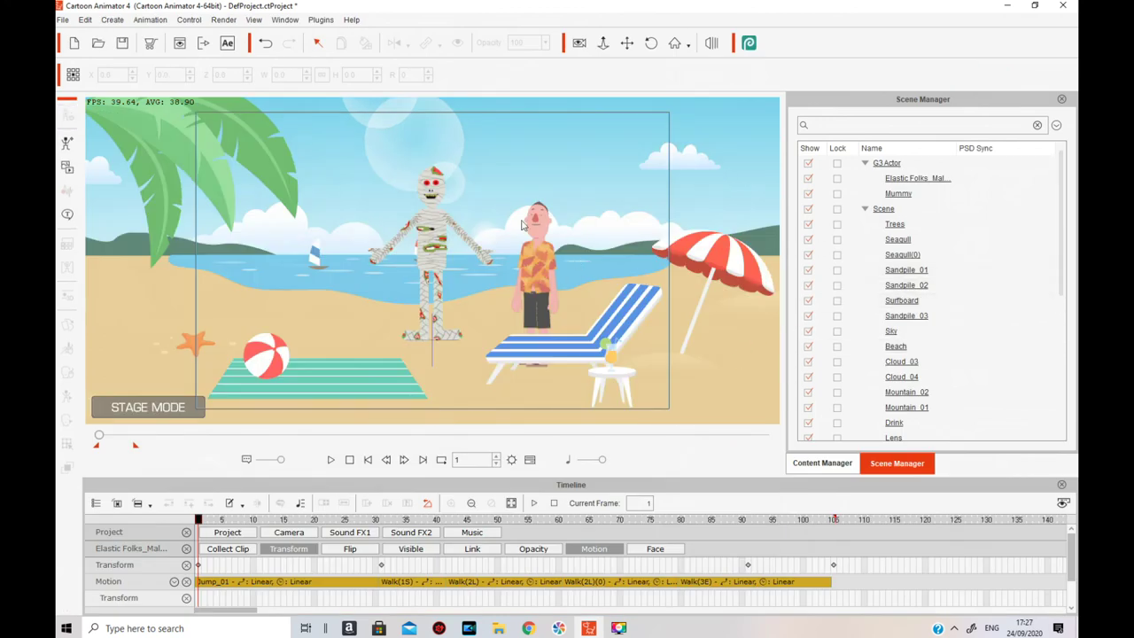
Apply the Jump Split motion from the Elastic Folks_Front Move templates to the mummy, and return to the first frame
{"action": "left_click", "coordinate": [438, 229]}
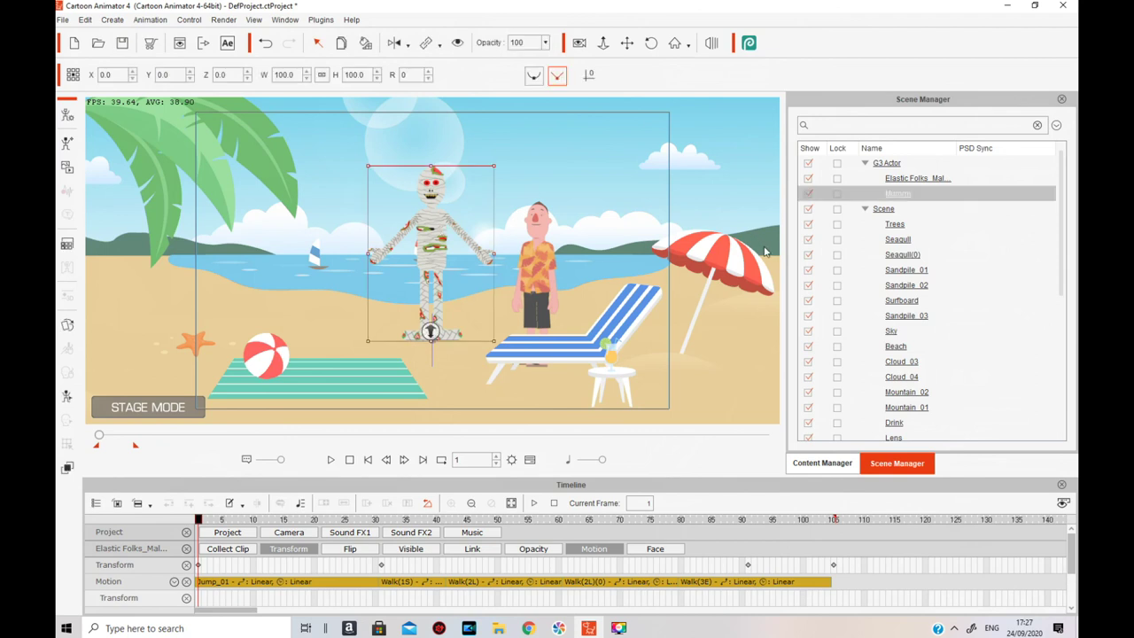
{"action": "left_click", "coordinate": [821, 462]}
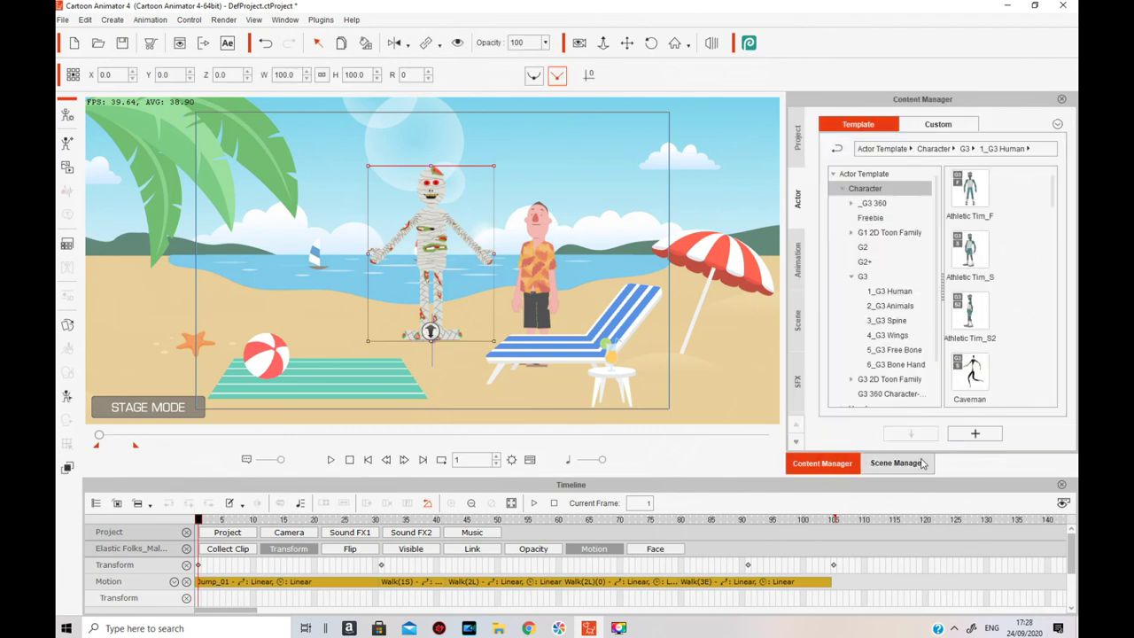
{"action": "left_click", "coordinate": [798, 268]}
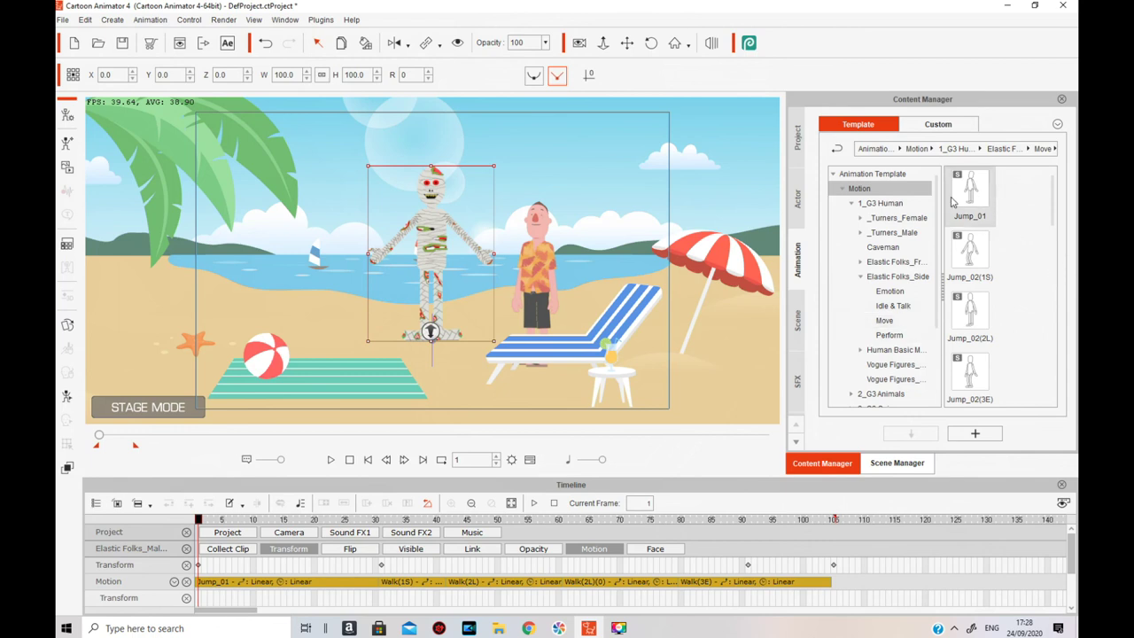
{"action": "left_click", "coordinate": [894, 204]}
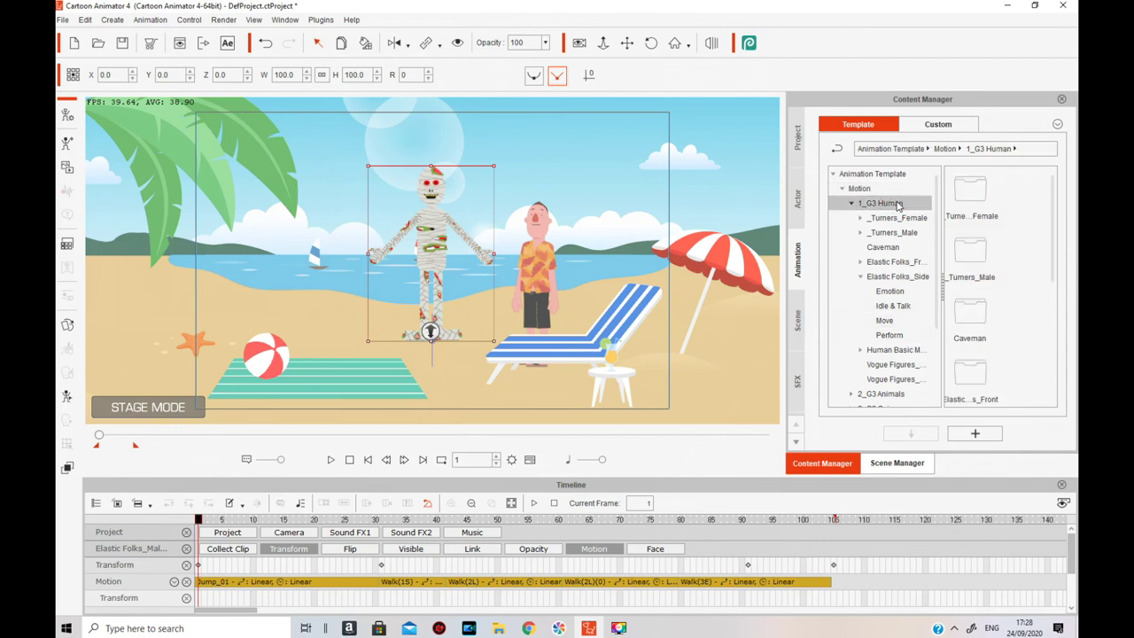
{"action": "left_click", "coordinate": [908, 266]}
{"action": "left_click", "coordinate": [969, 313]}
{"action": "left_click", "coordinate": [968, 314]}
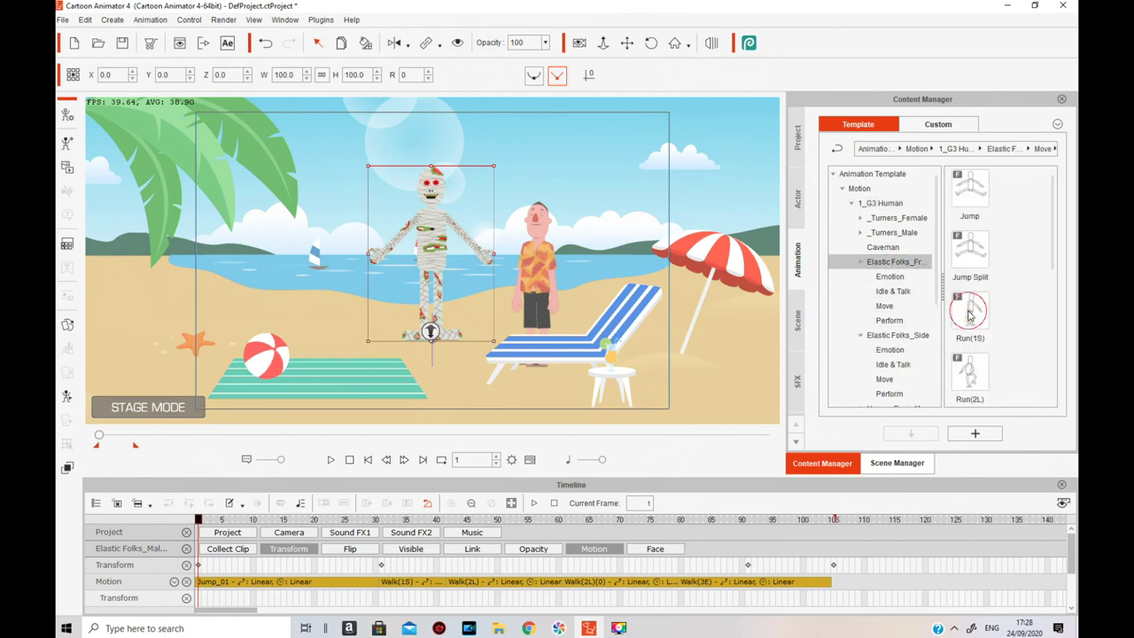
{"action": "double_click", "coordinate": [969, 252]}
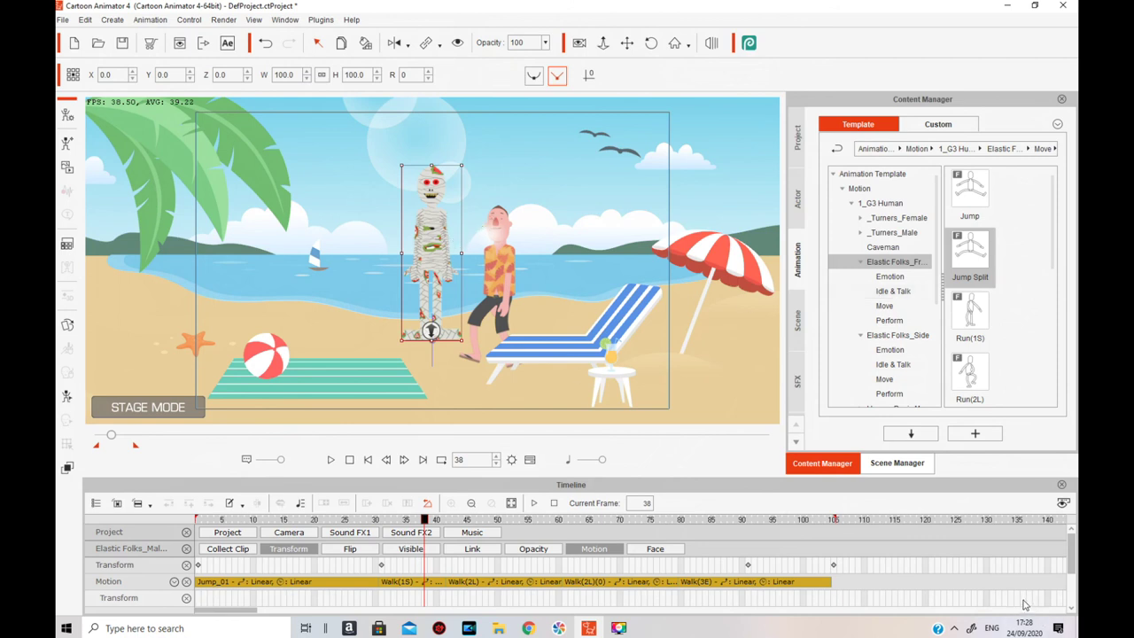
{"action": "left_click", "coordinate": [368, 459]}
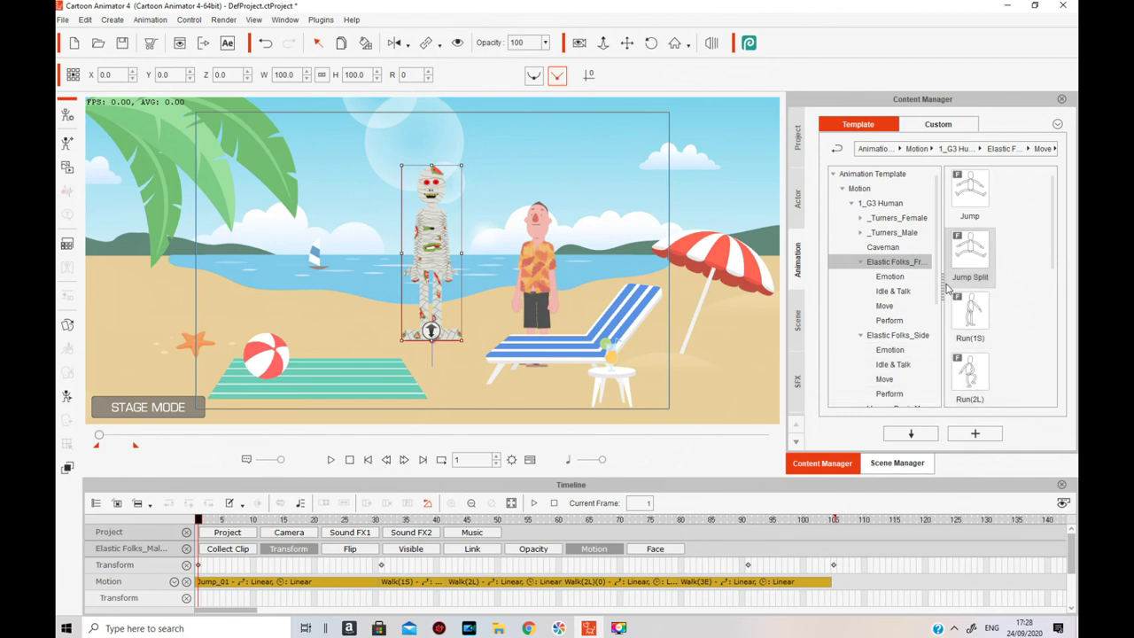
Find the G3 Human action menu templates and select Elastic Folks_Front
{"action": "scroll", "coordinate": [941, 292], "scroll_direction": "down", "scroll_amount": 4}
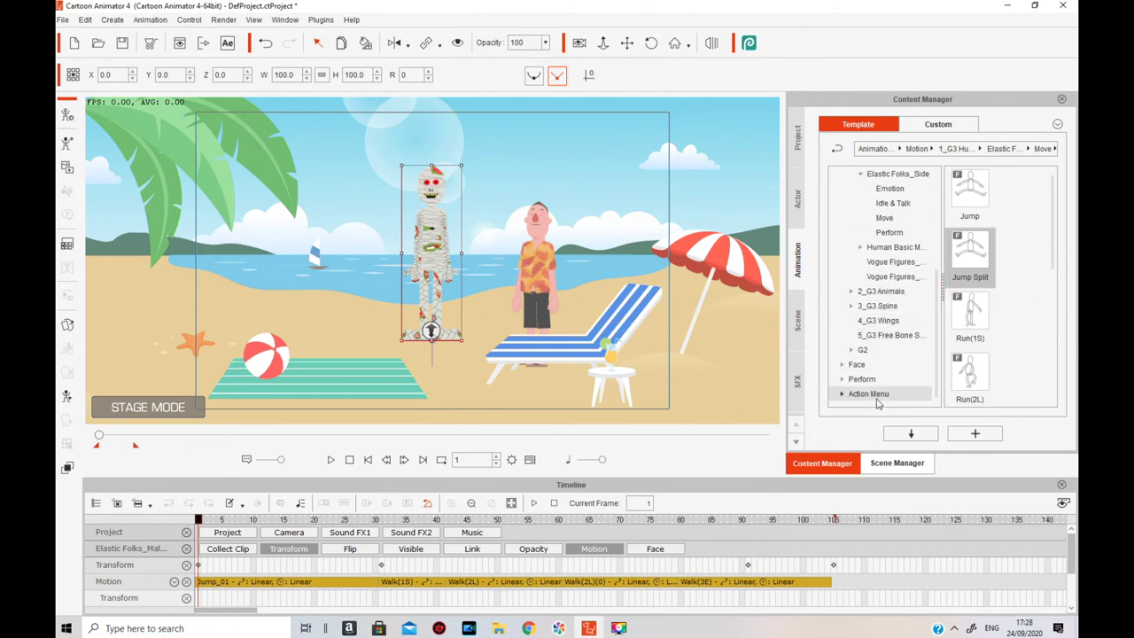
{"action": "left_click", "coordinate": [873, 394]}
{"action": "left_click", "coordinate": [972, 260]}
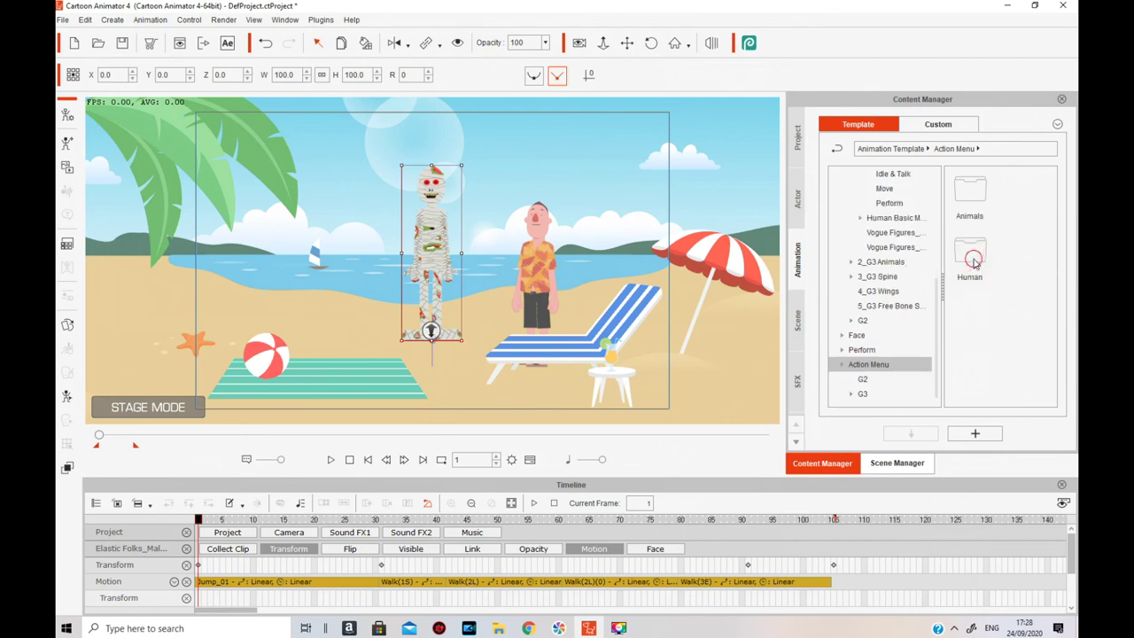
{"action": "double_click", "coordinate": [972, 260]}
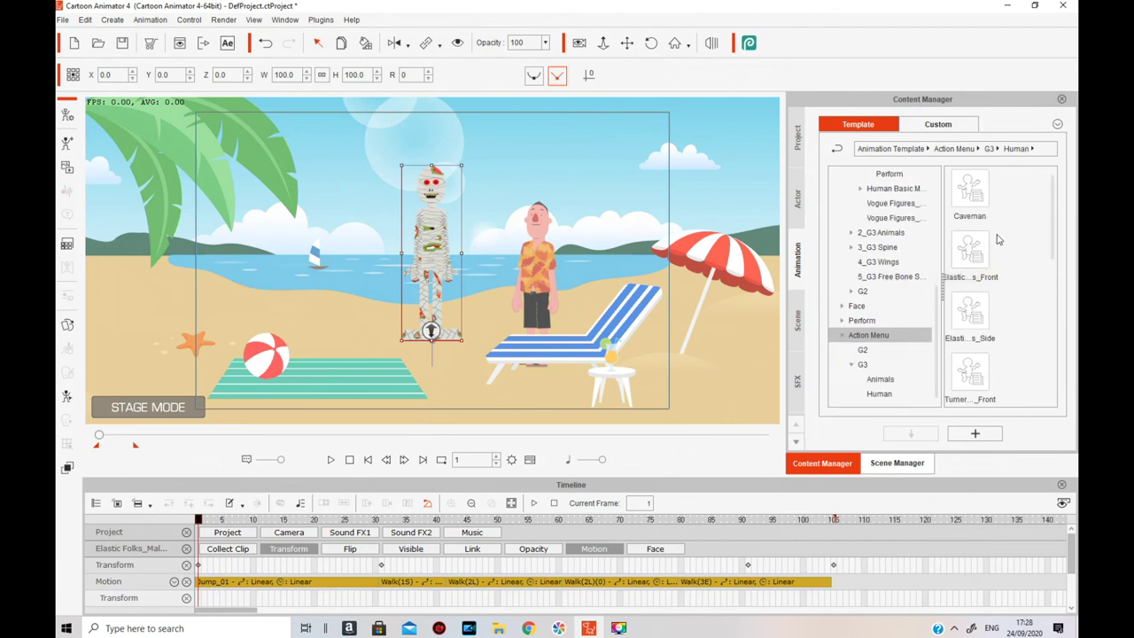
{"action": "left_click", "coordinate": [972, 263]}
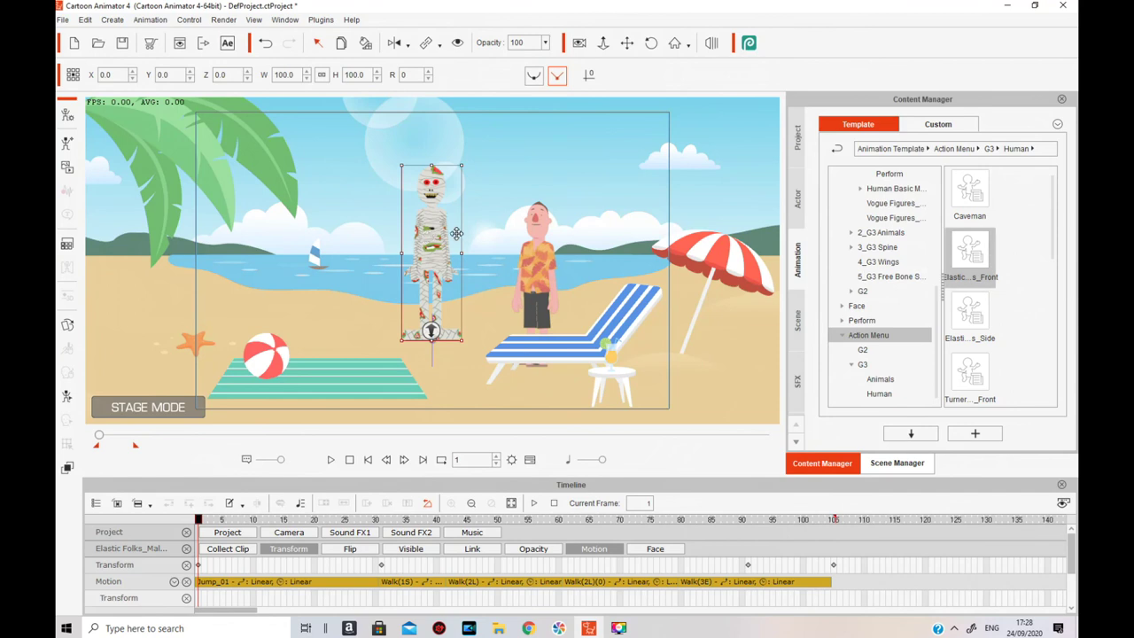
Open the mummy's Action Menu Editor to examine its list of actions, and close it
{"action": "right_click", "coordinate": [437, 239]}
{"action": "mouse_move", "coordinate": [487, 250]}
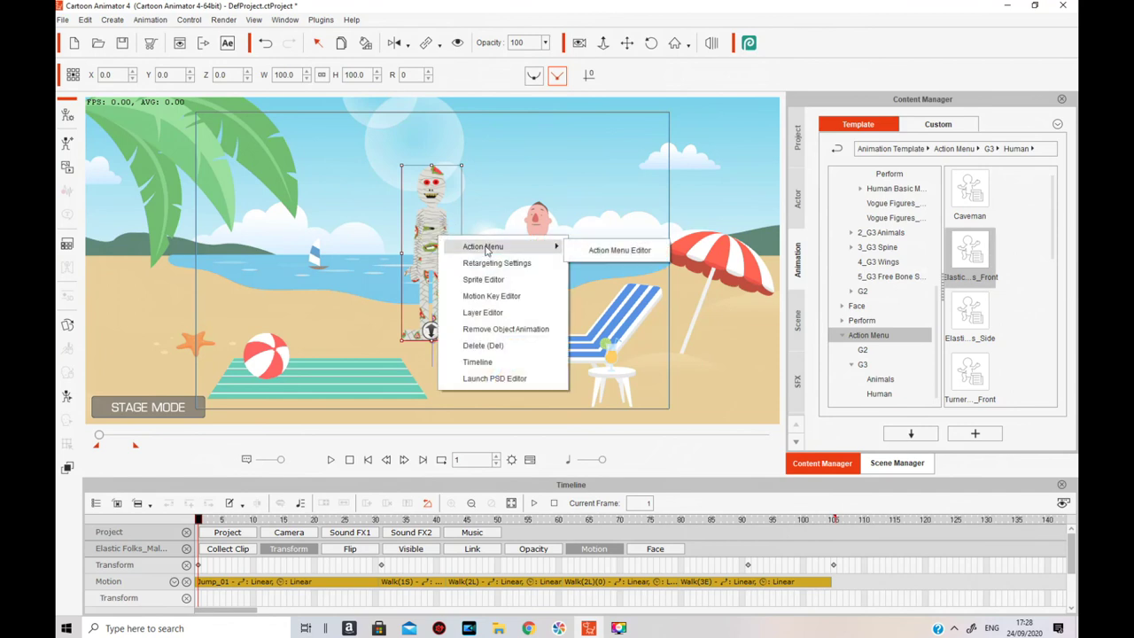
{"action": "left_click", "coordinate": [653, 255]}
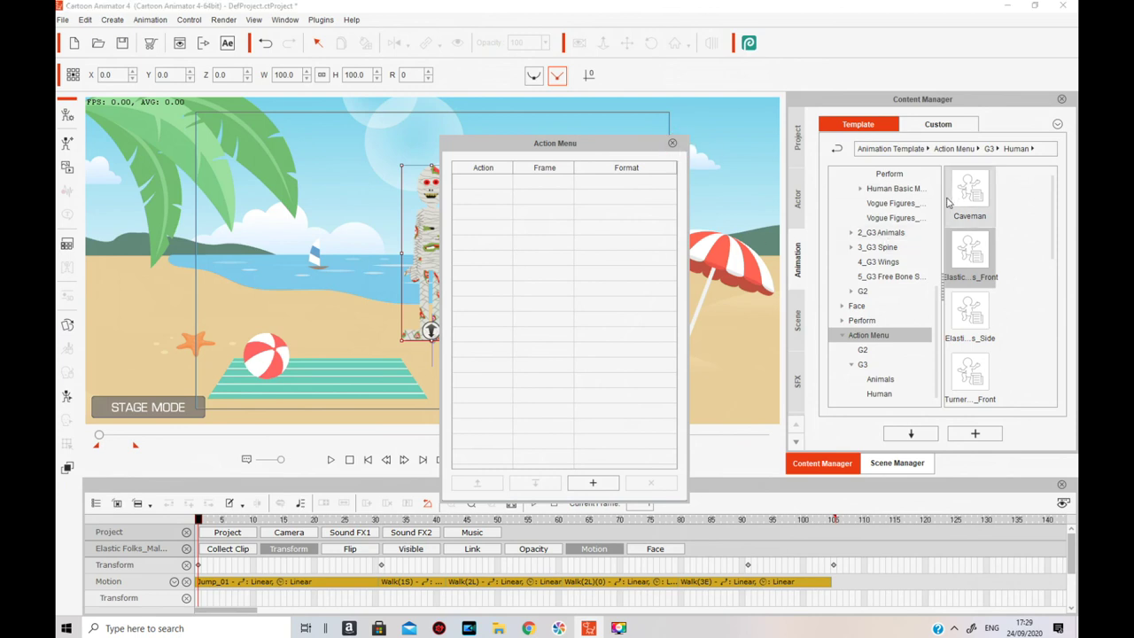
{"action": "left_click", "coordinate": [673, 143]}
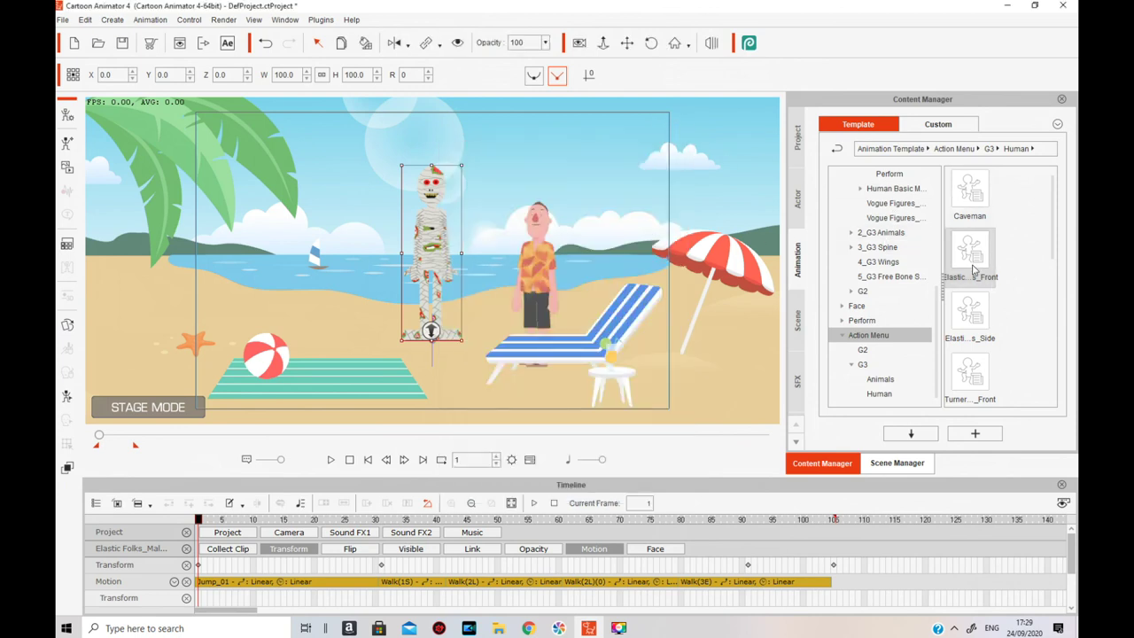
Try to load the Elastic Folks_Front action menu template onto the mummy, reselecting the mummy for the second attempt
{"action": "left_click", "coordinate": [969, 265]}
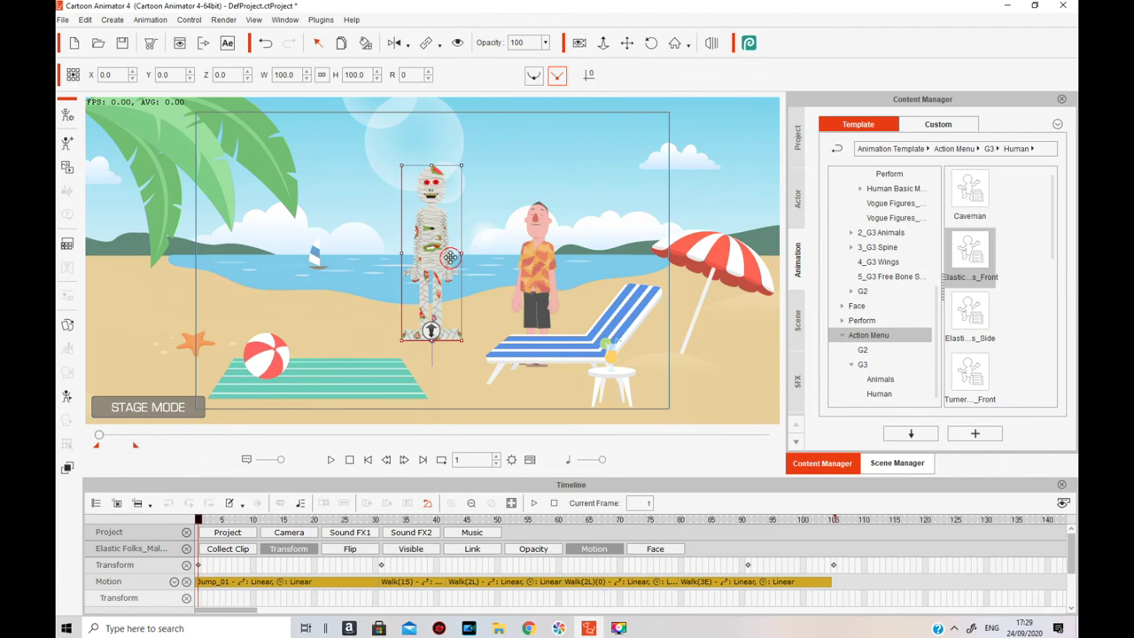
{"action": "left_click", "coordinate": [512, 281]}
{"action": "double_click", "coordinate": [969, 257]}
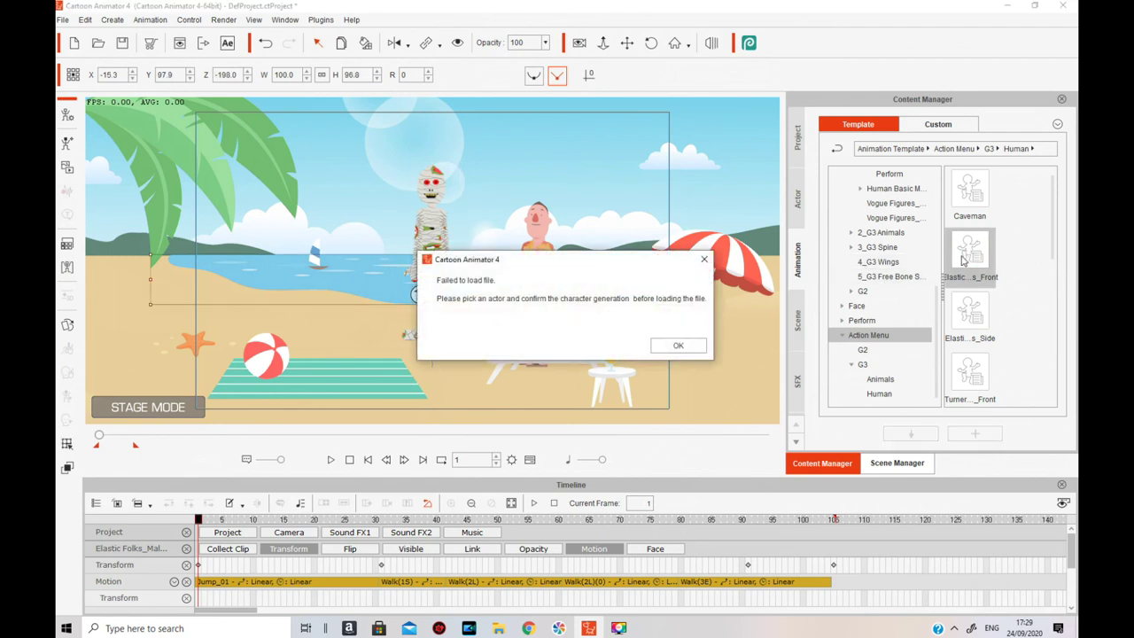
{"action": "left_click", "coordinate": [680, 345]}
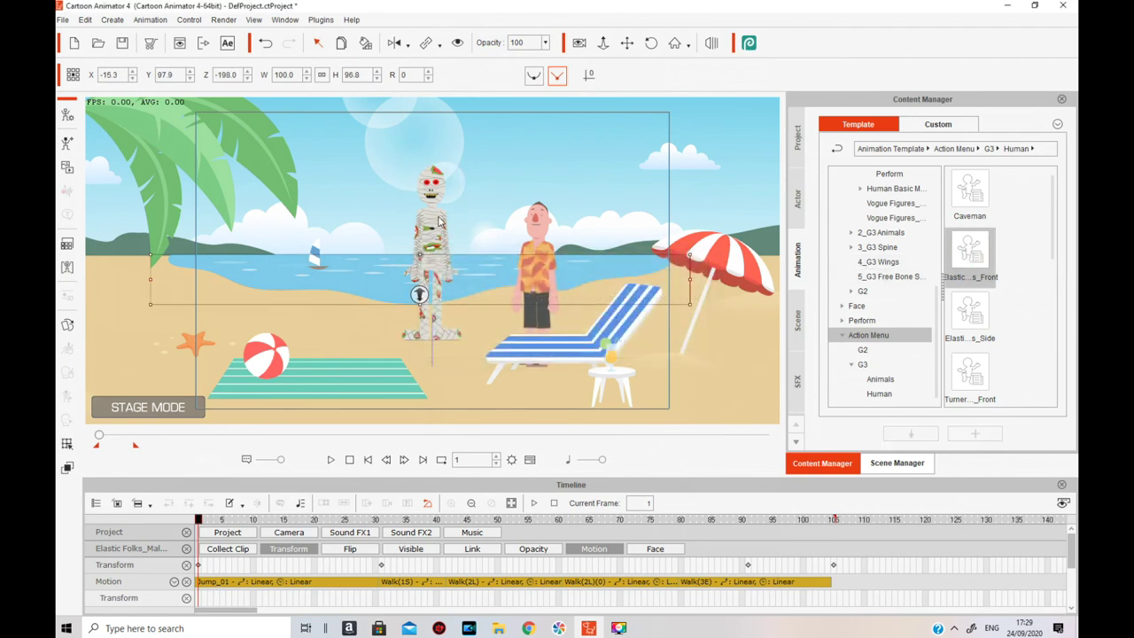
{"action": "left_click", "coordinate": [438, 221]}
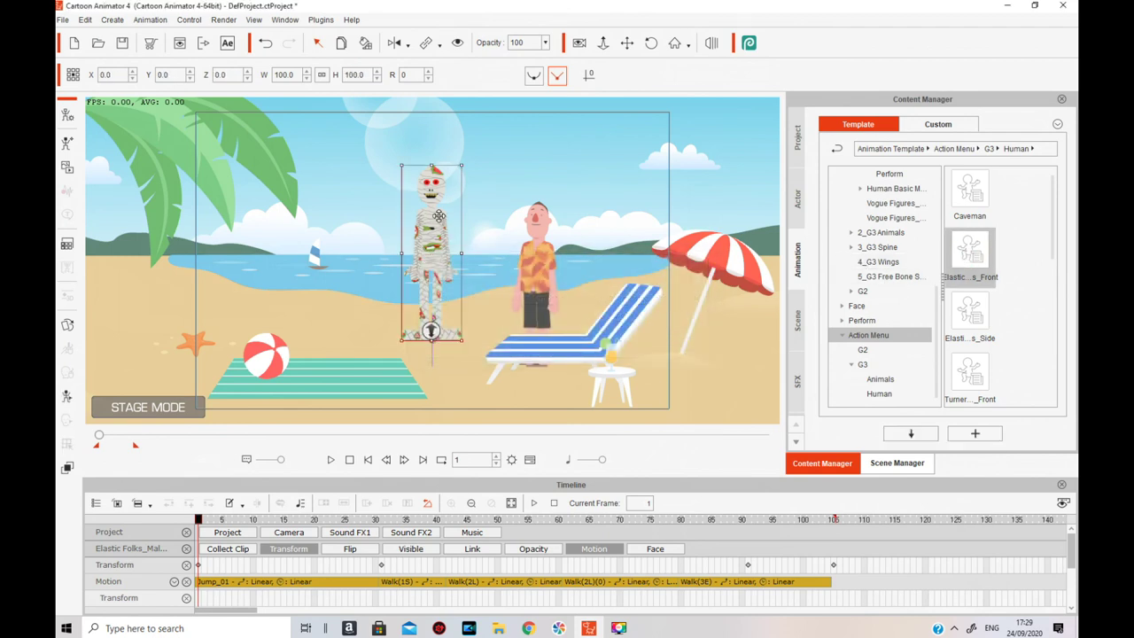
{"action": "double_click", "coordinate": [975, 259]}
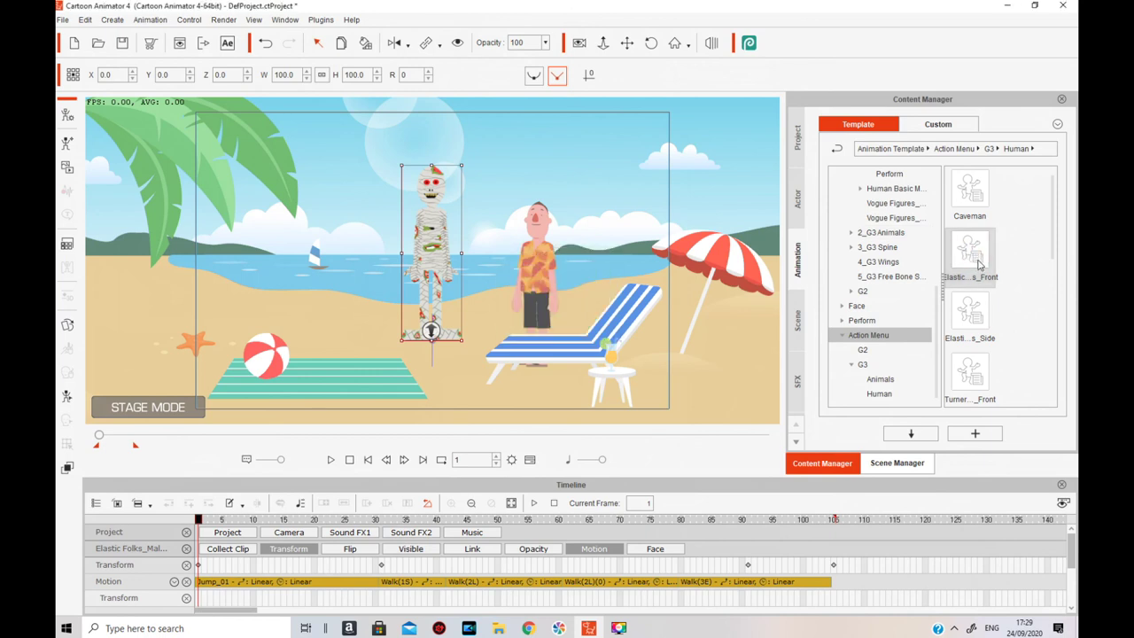
Check the mummy's Action Menu options for loaded actions, and deselect the mummy
{"action": "right_click", "coordinate": [426, 224]}
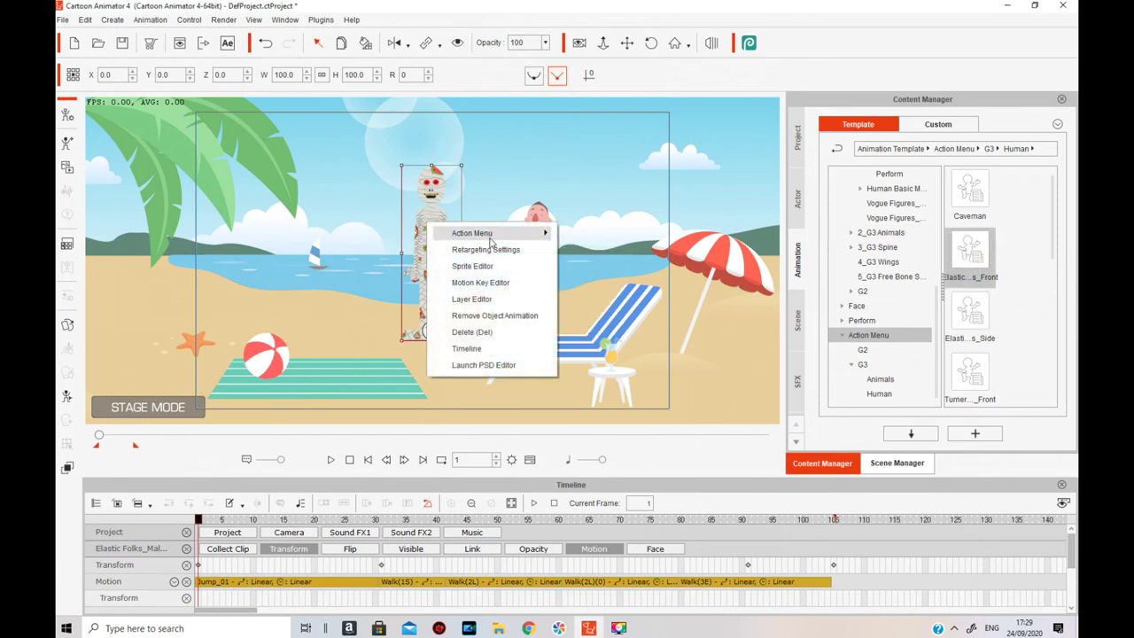
{"action": "mouse_move", "coordinate": [491, 240]}
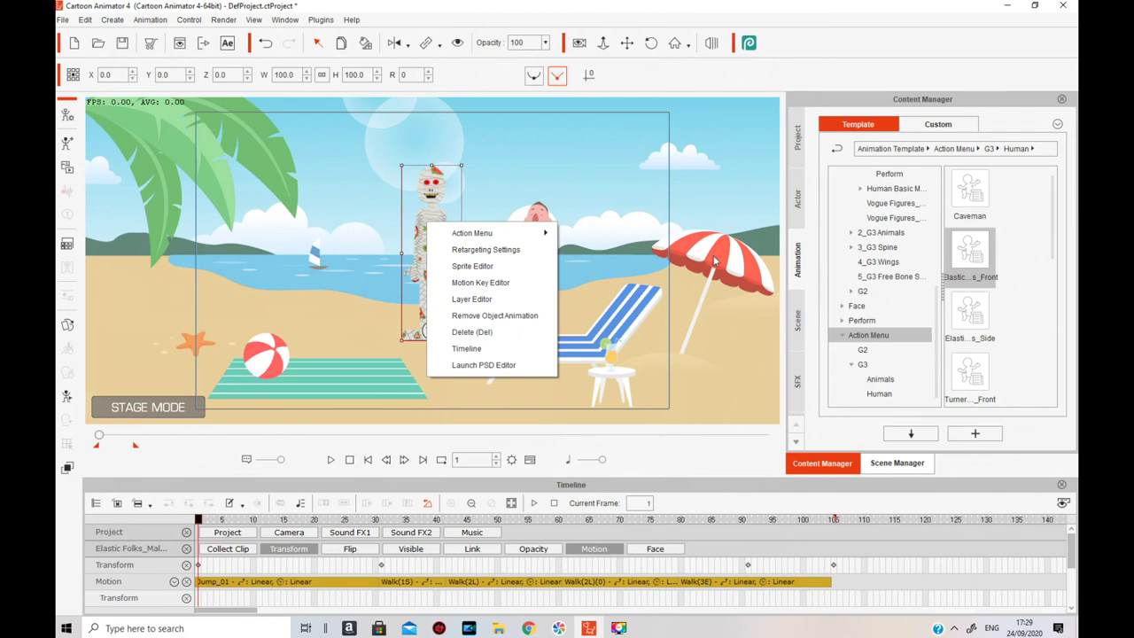
{"action": "left_click", "coordinate": [692, 306]}
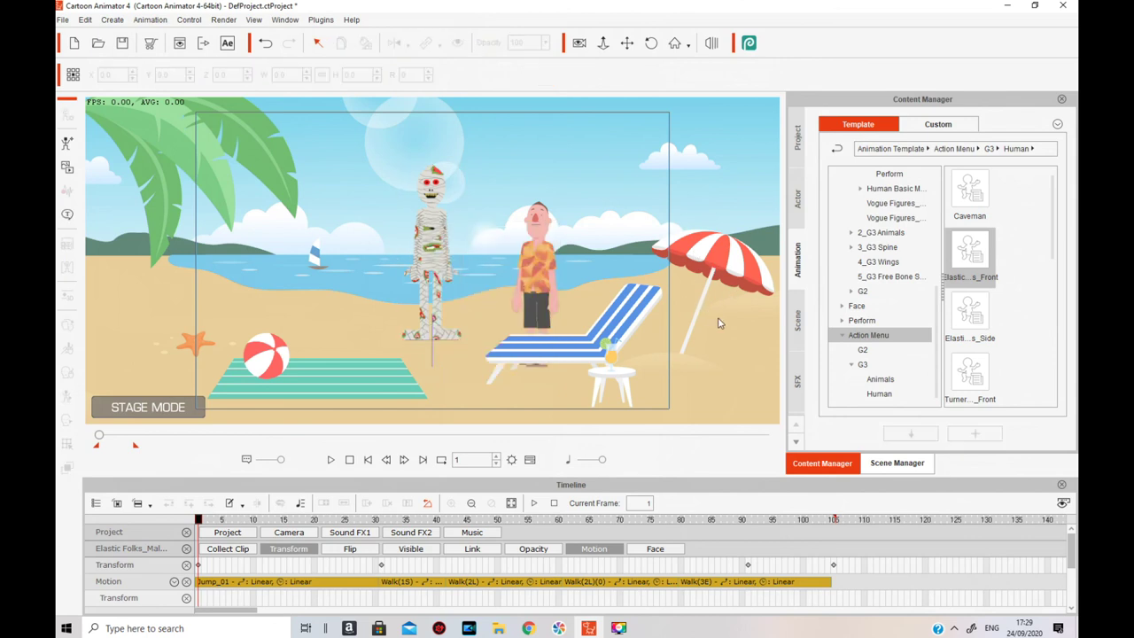